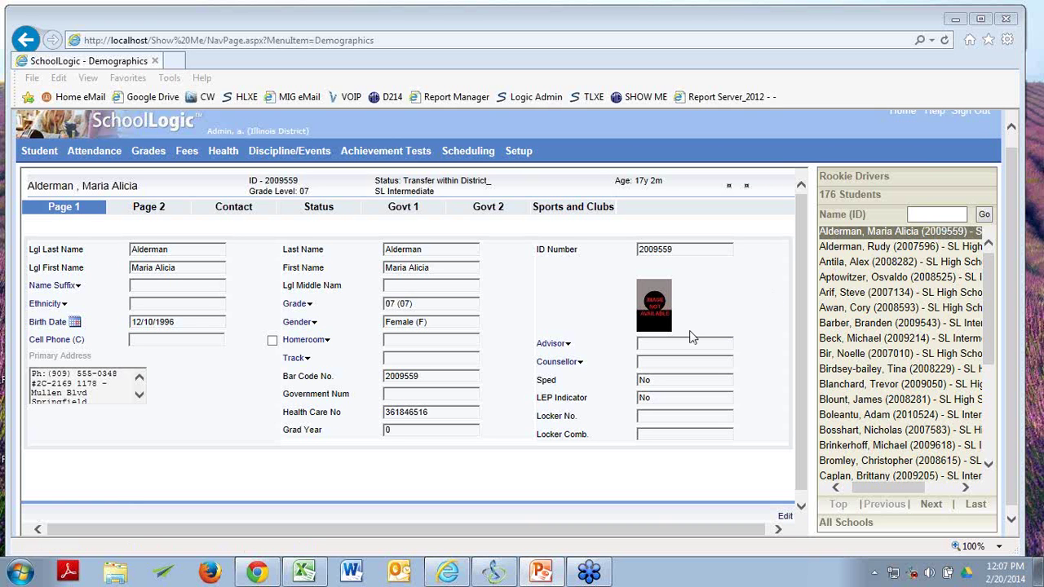
Bring up the Student functions list from the Demographics page, then dismiss it.
mouse_move(47, 151)
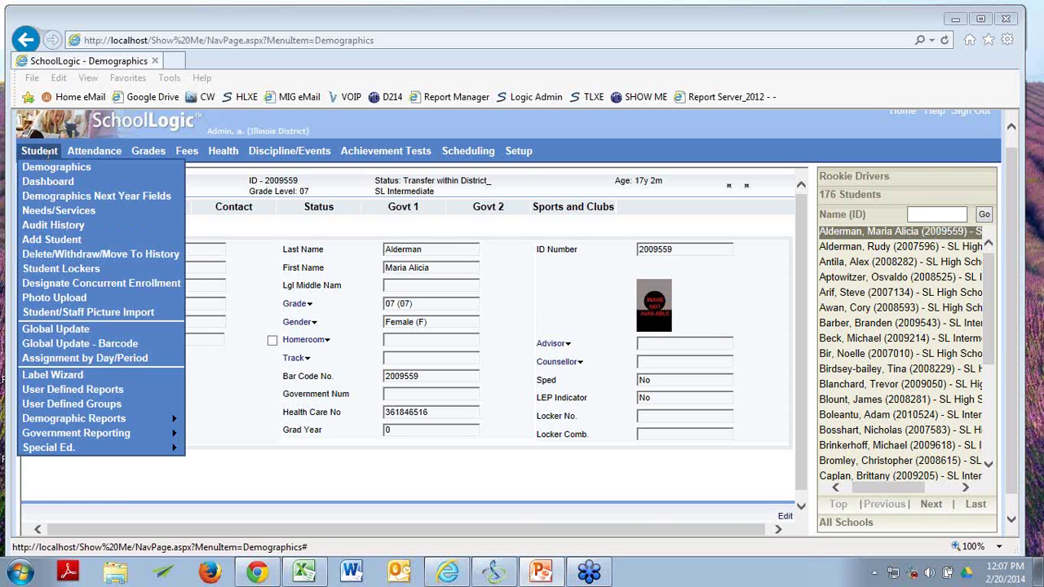
click(29, 404)
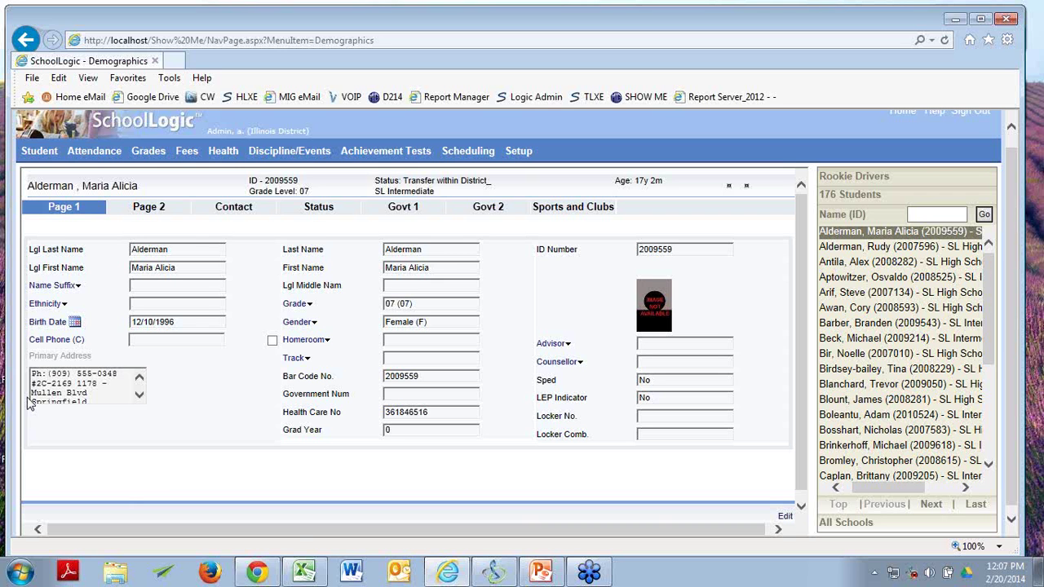
Open User Defined Groups and start a new group named 'baseball today'.
click(39, 151)
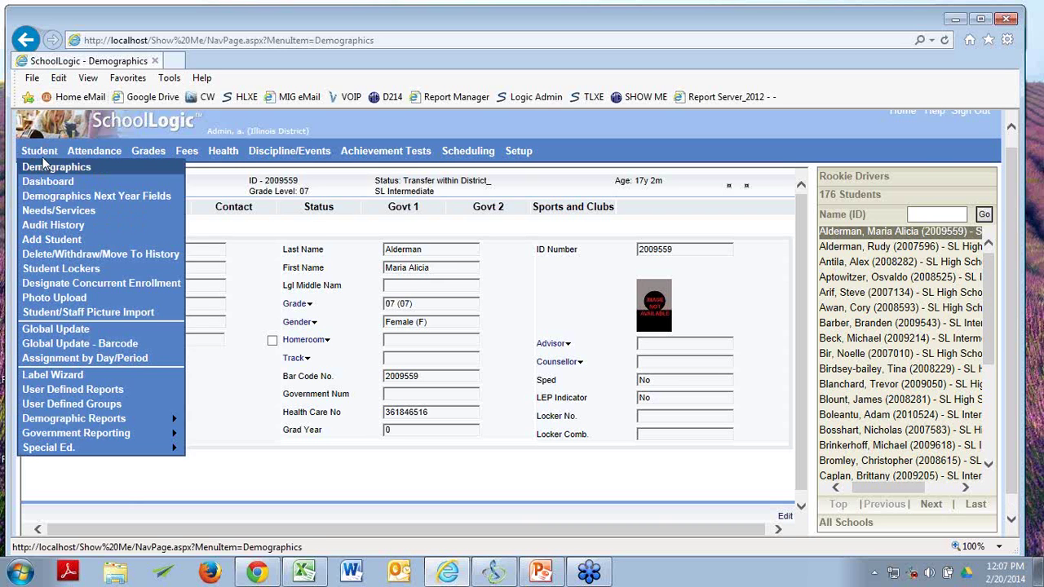
mouse_move(74, 418)
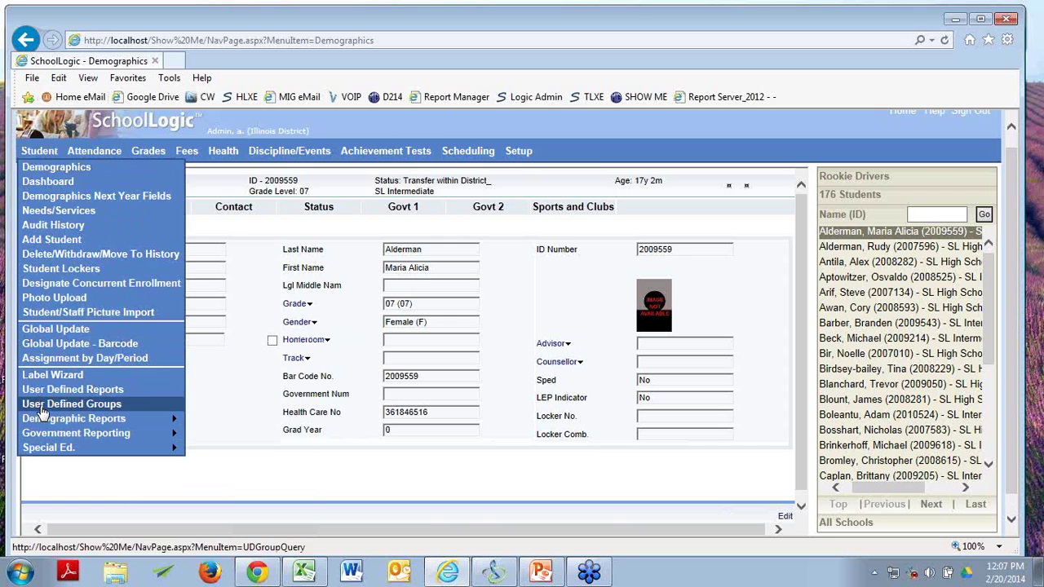
click(39, 408)
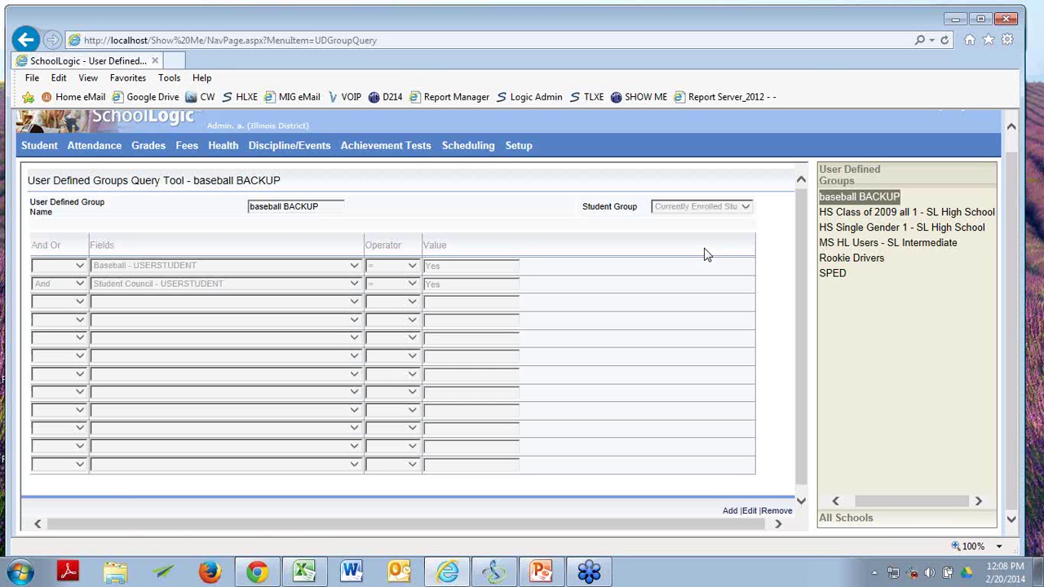
click(853, 261)
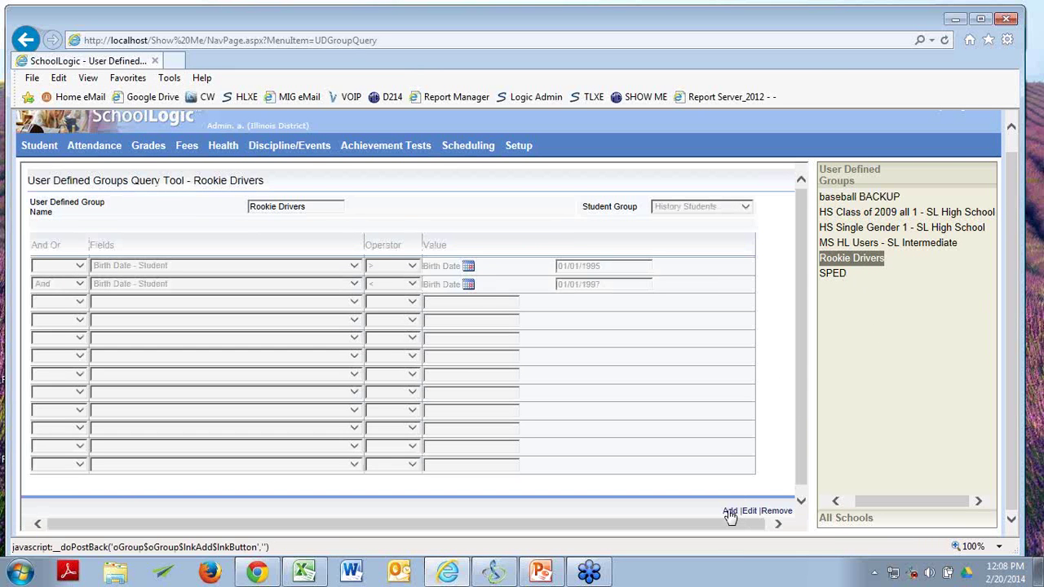
click(729, 511)
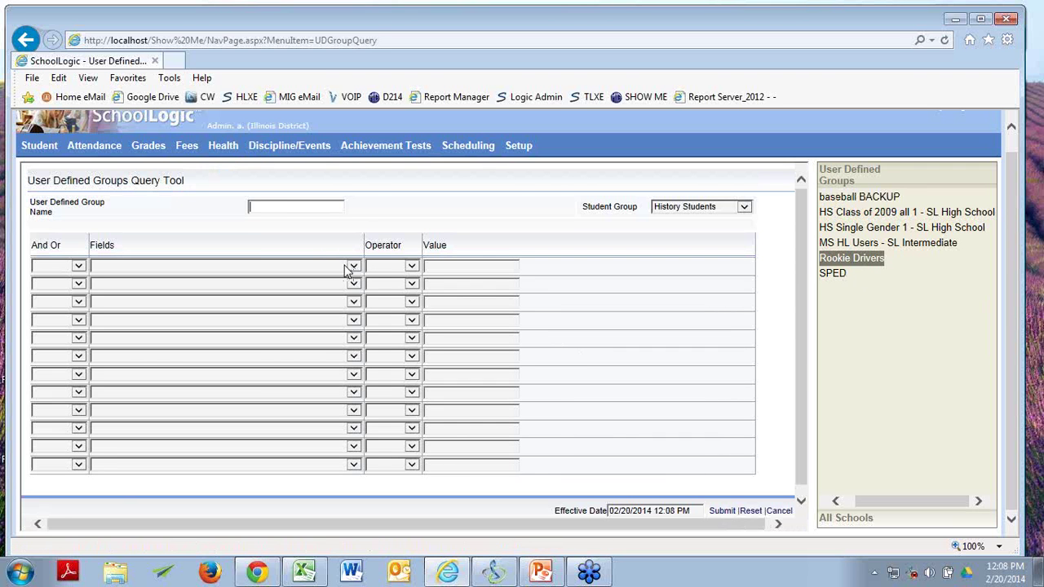
text(baseball today)
Set the two criterion fields to Baseball and Student Council.
click(354, 266)
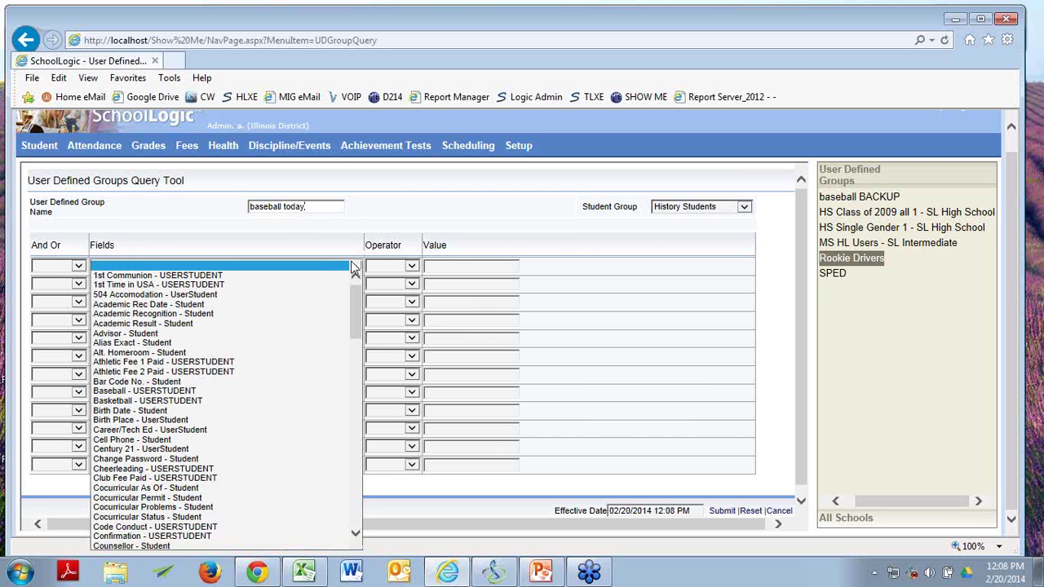
click(291, 393)
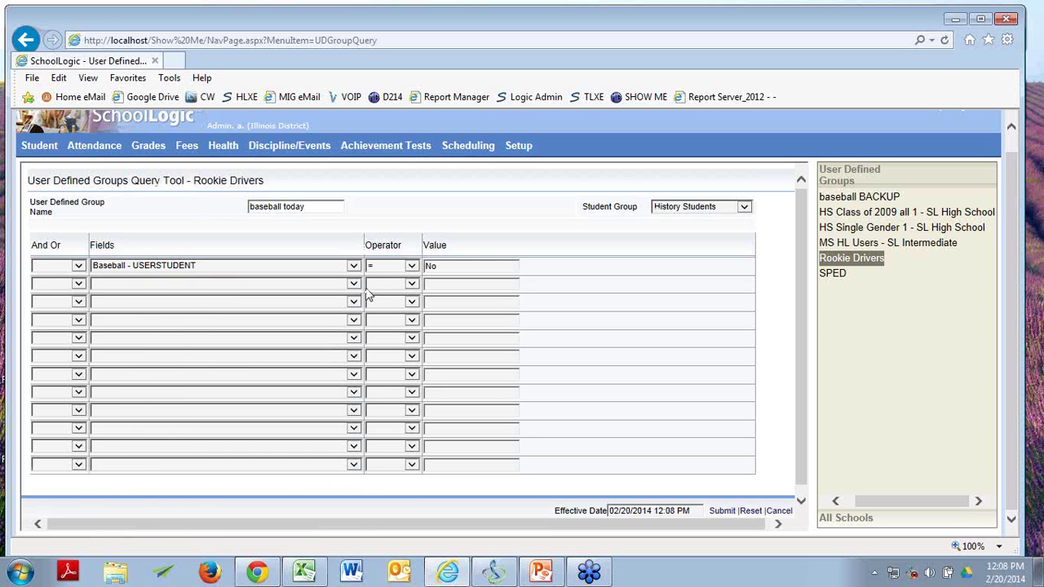
click(356, 268)
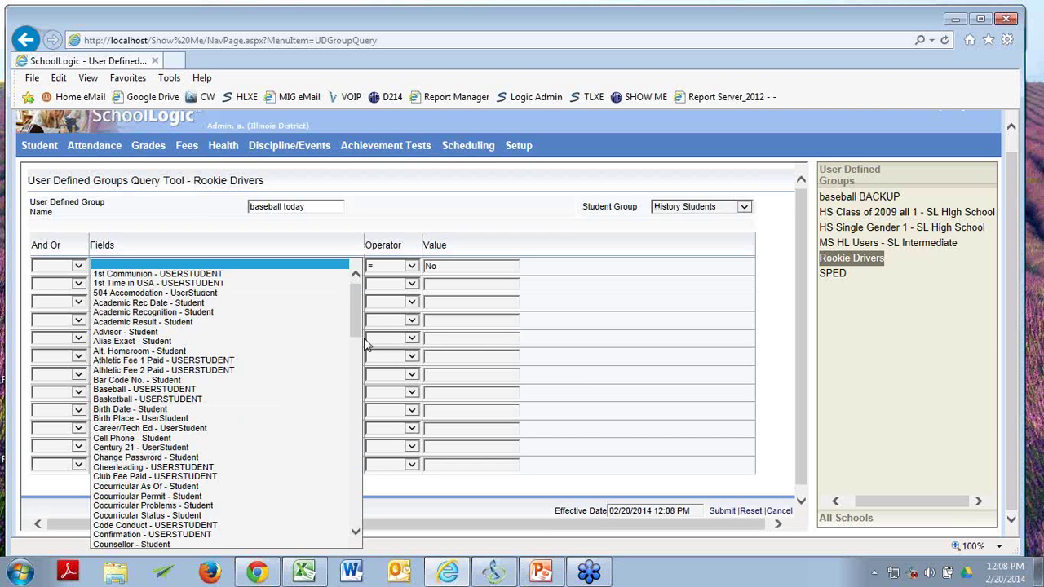
drag(355, 313, 326, 485)
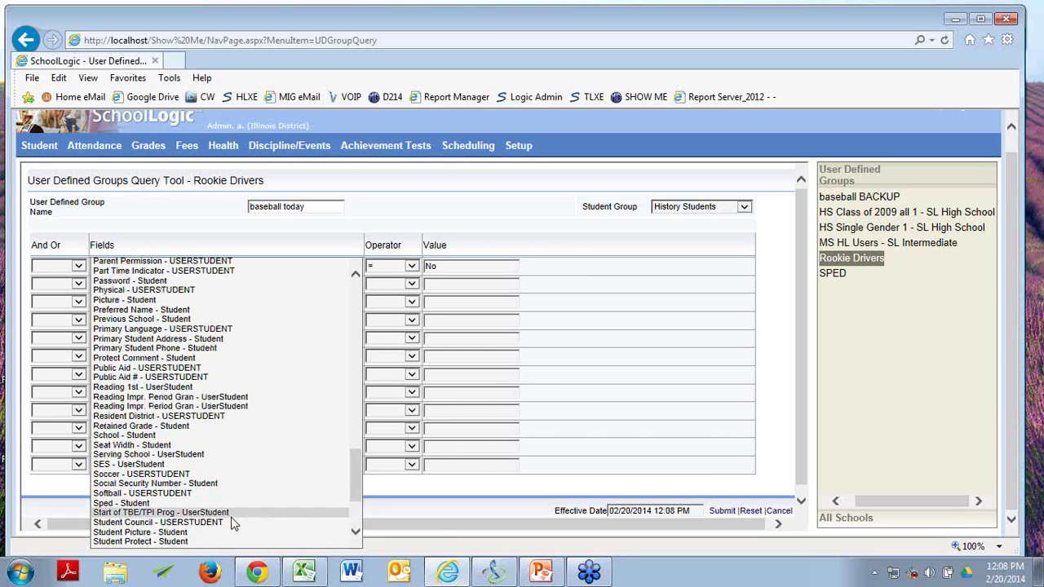
click(231, 522)
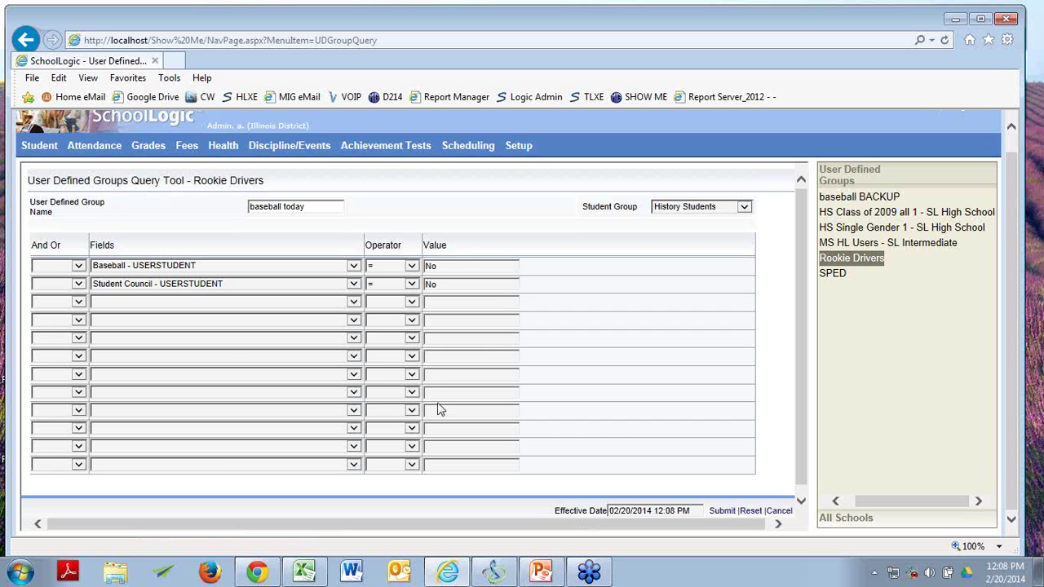
Set both criterion values to Yes.
double_click(440, 266)
text(Yes)
click(443, 284)
key(BackSpace)
key(BackSpace)
text(Yes)
click(179, 321)
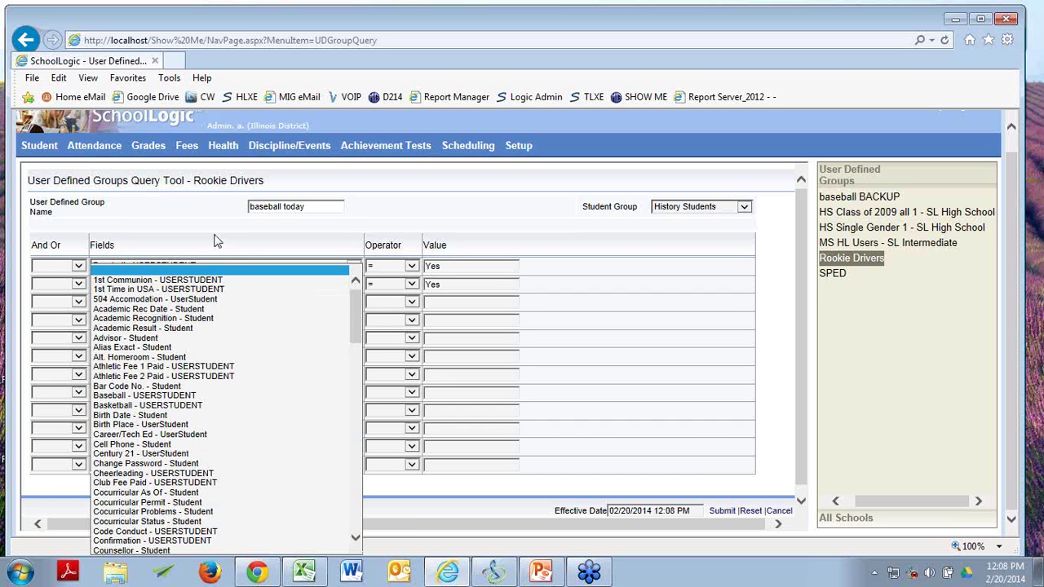
click(180, 231)
Join the two criteria with And and submit the group.
click(78, 284)
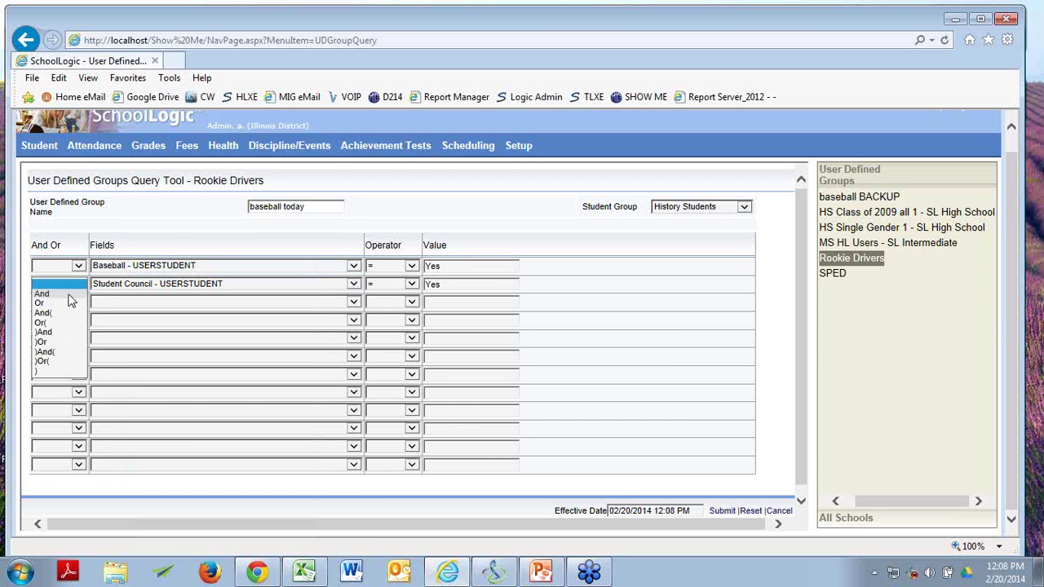
click(72, 301)
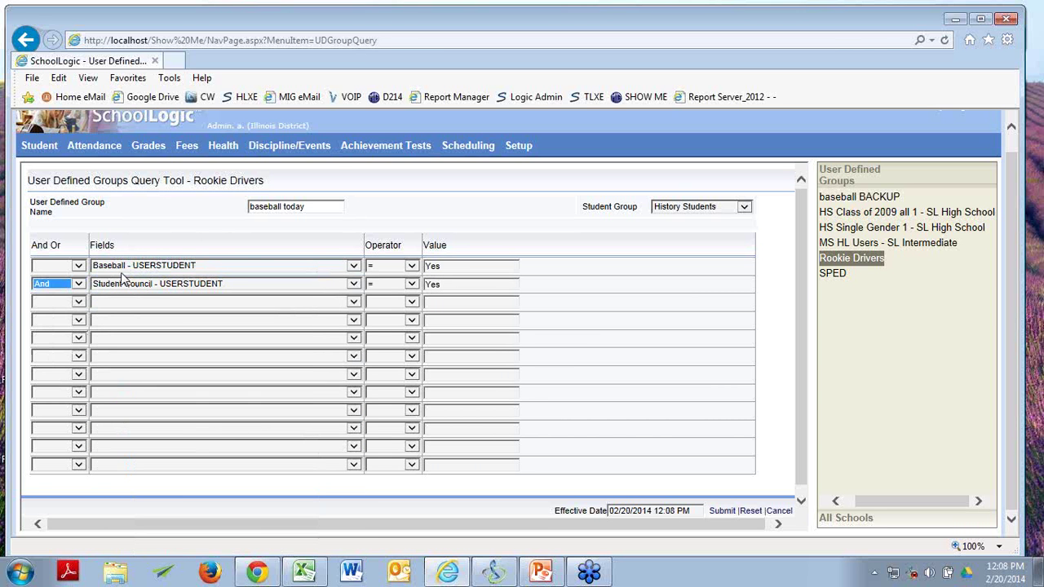
click(726, 512)
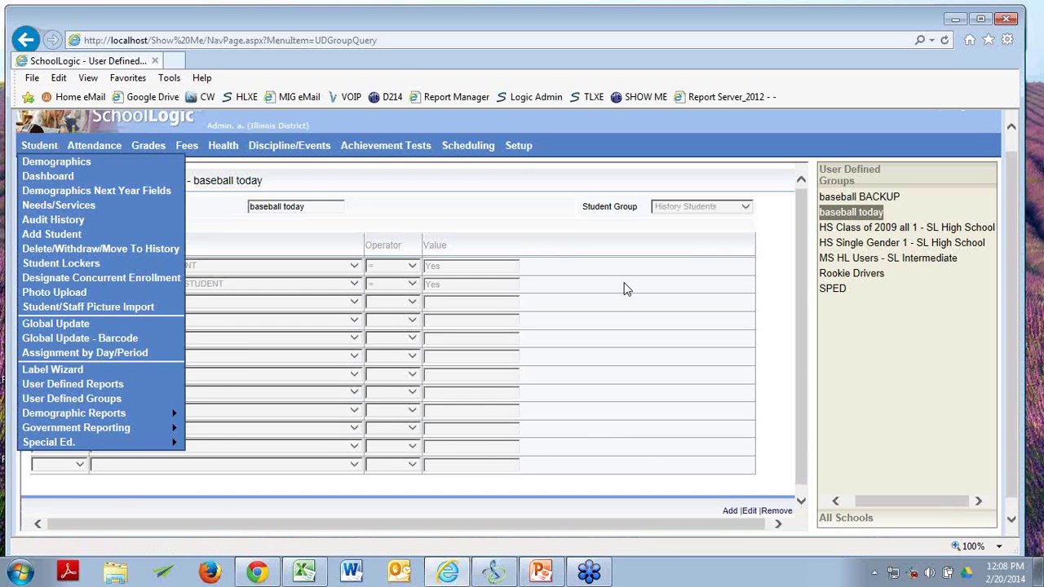
Limit the baseball today group to Currently Enrolled Students and resubmit it.
click(871, 213)
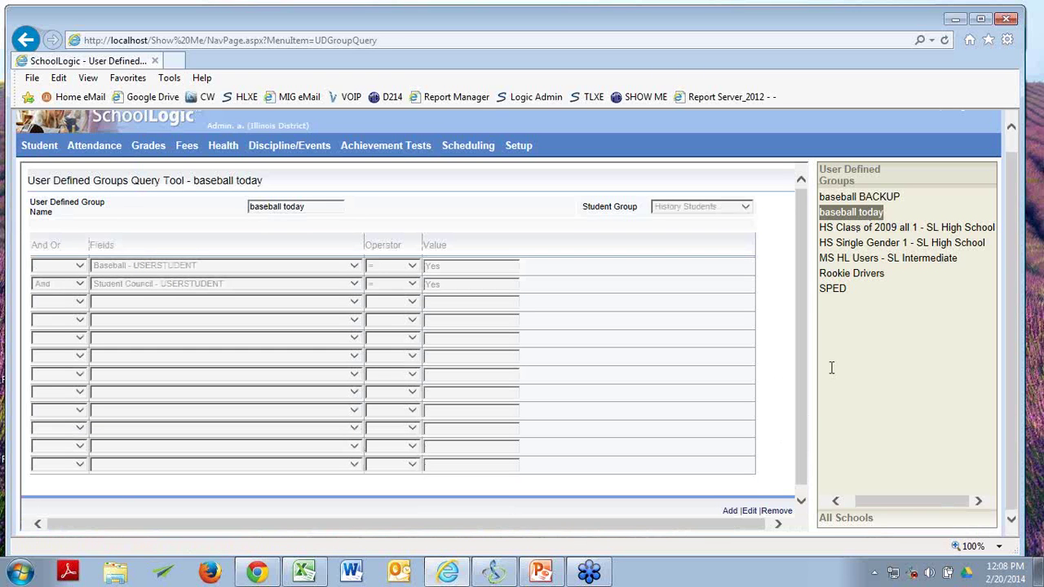
click(757, 511)
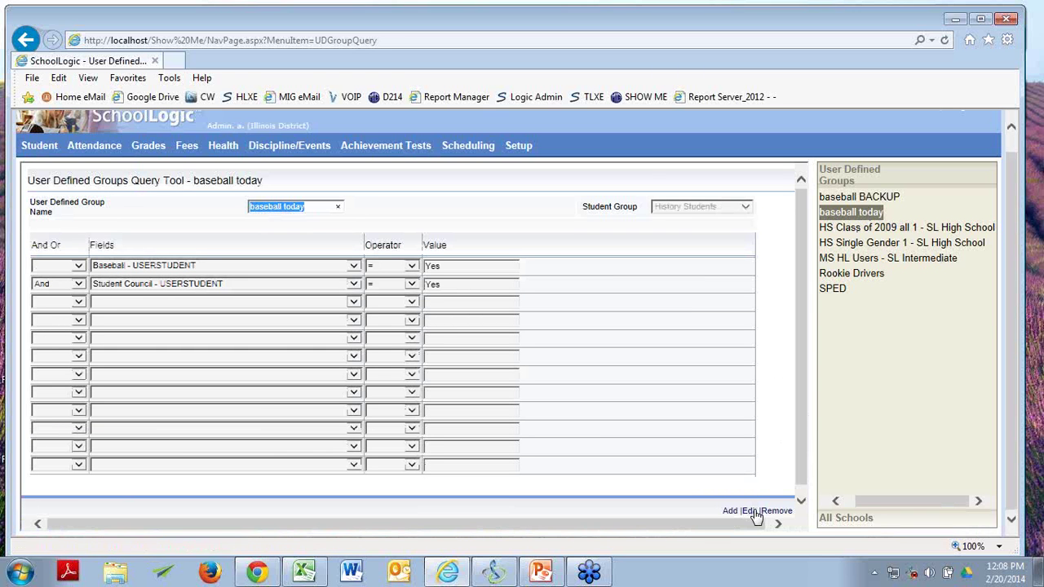
click(744, 206)
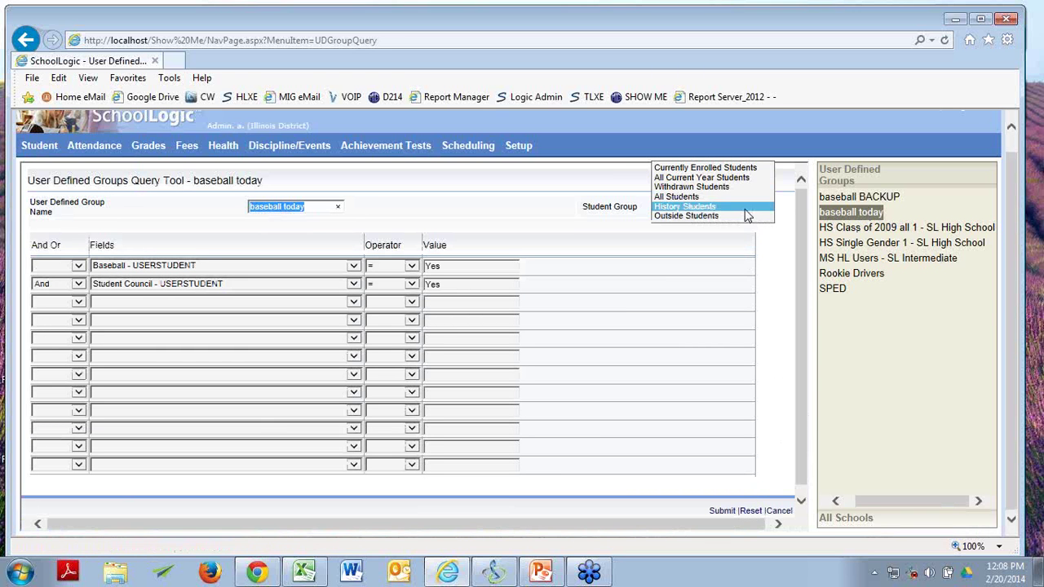
click(739, 168)
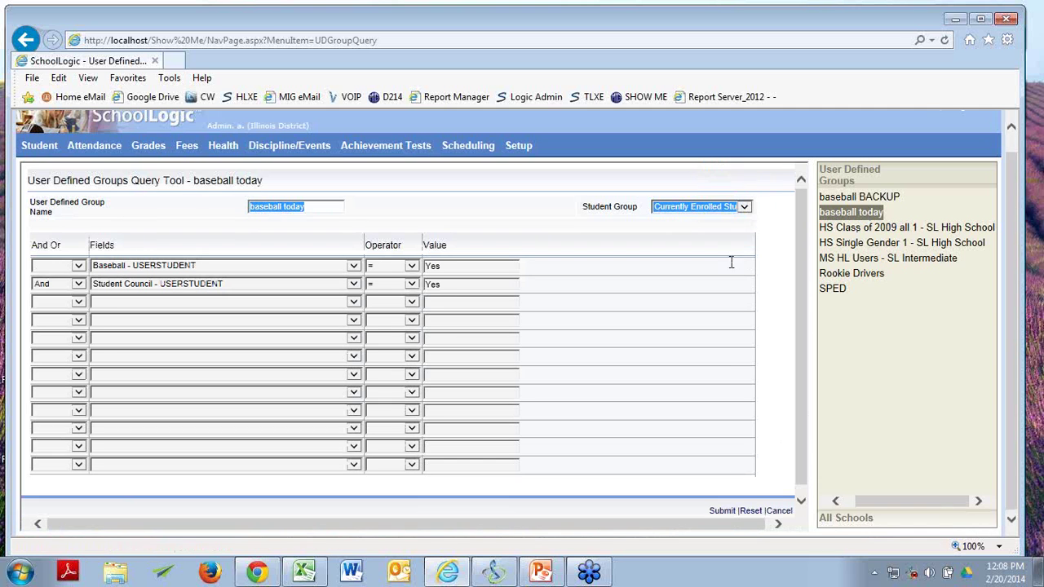
click(722, 510)
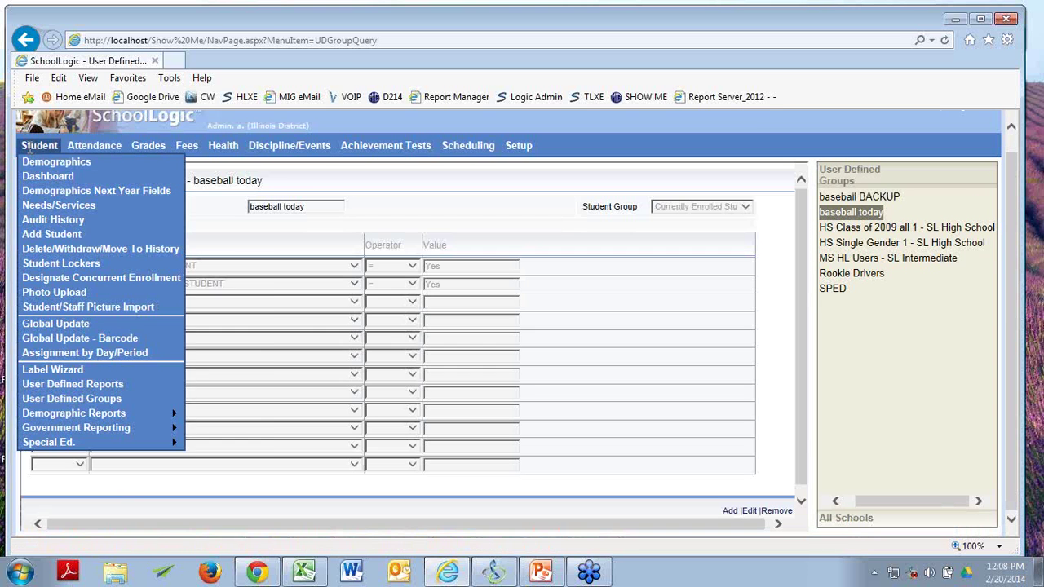
Load baseball today as the working student list on Demographics and open its one student.
mouse_move(37, 147)
click(29, 166)
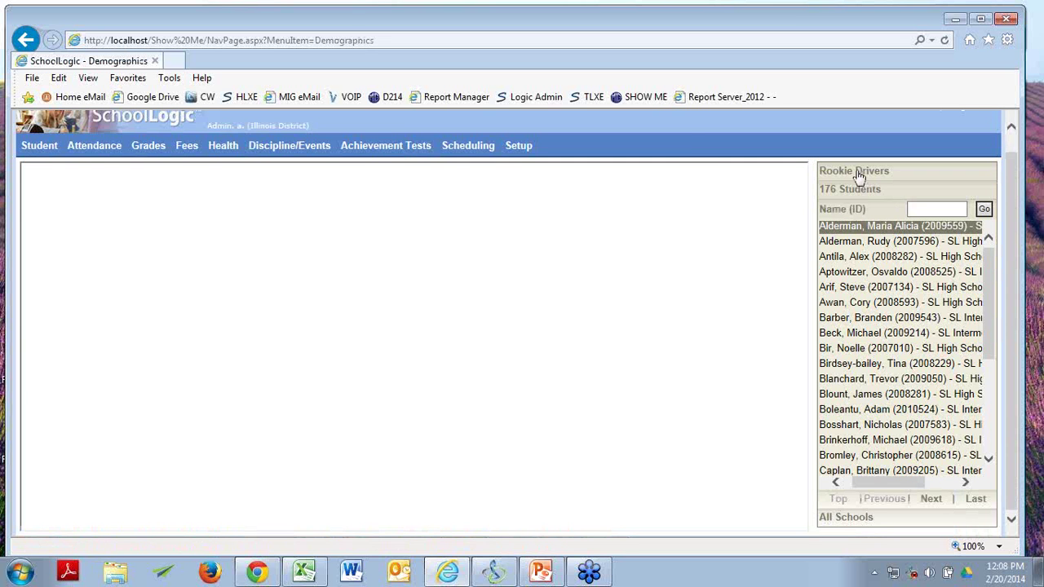
click(857, 173)
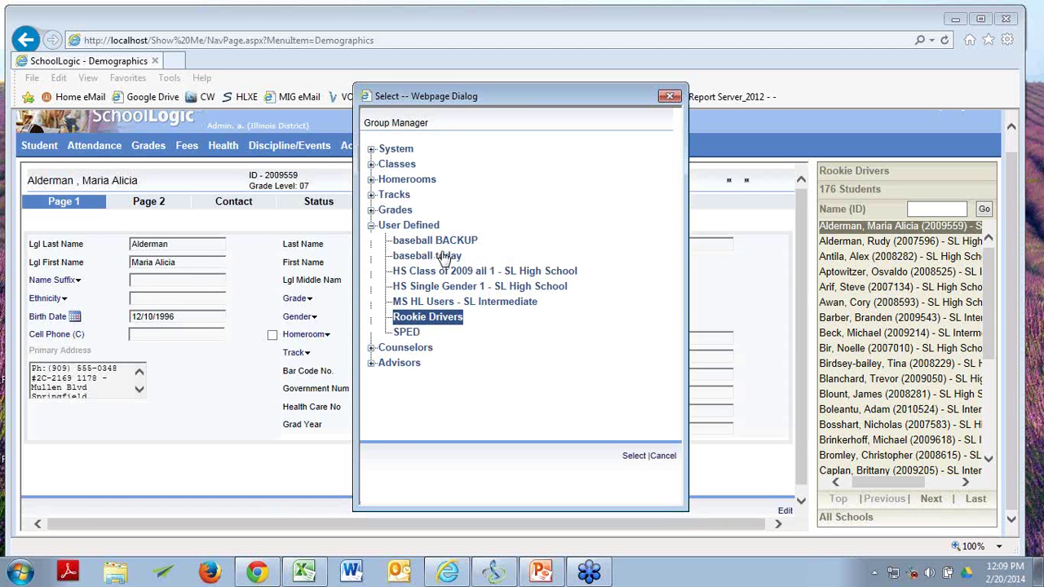
click(445, 256)
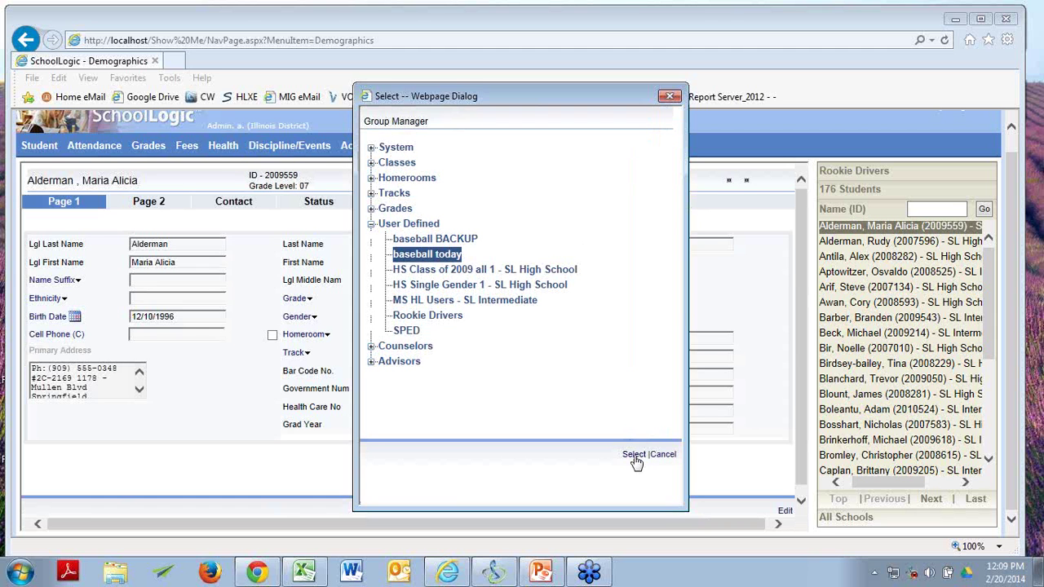
click(634, 456)
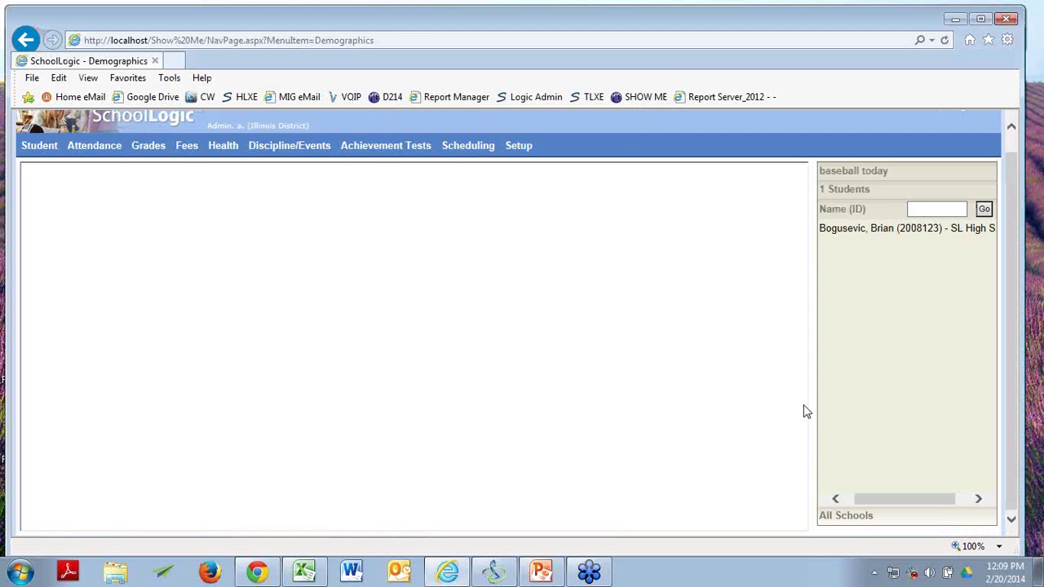
click(892, 242)
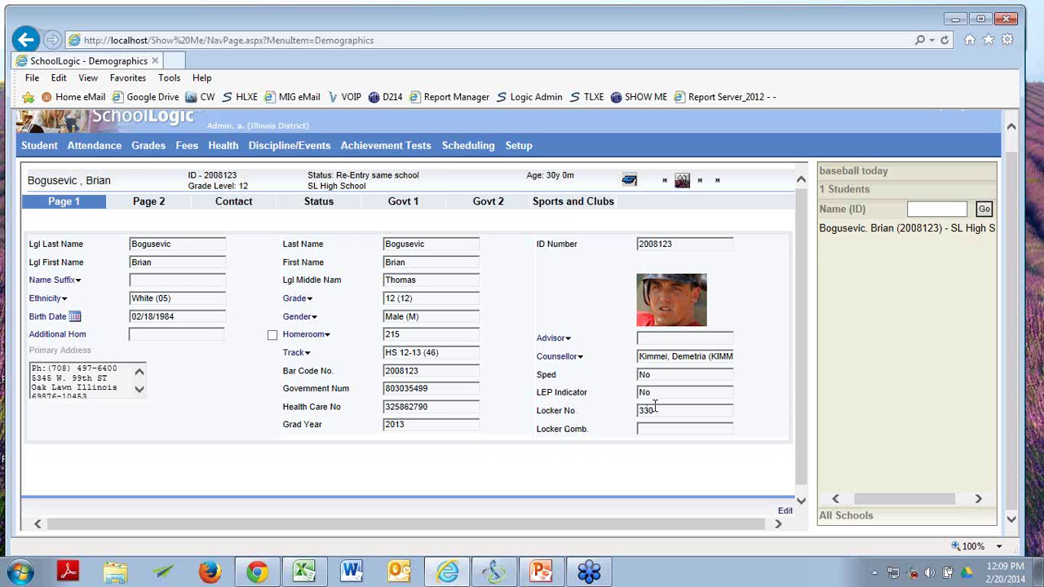
Switch to PowerPoint and run the slide show from slide 12, UD Group Setup.
key(alt+Tab)
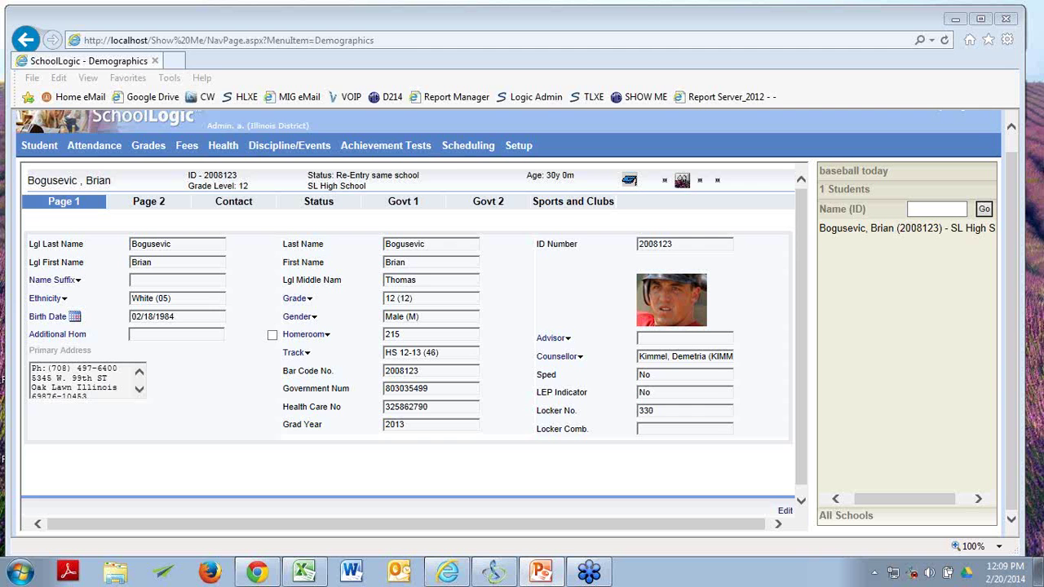
key(alt+Tab)
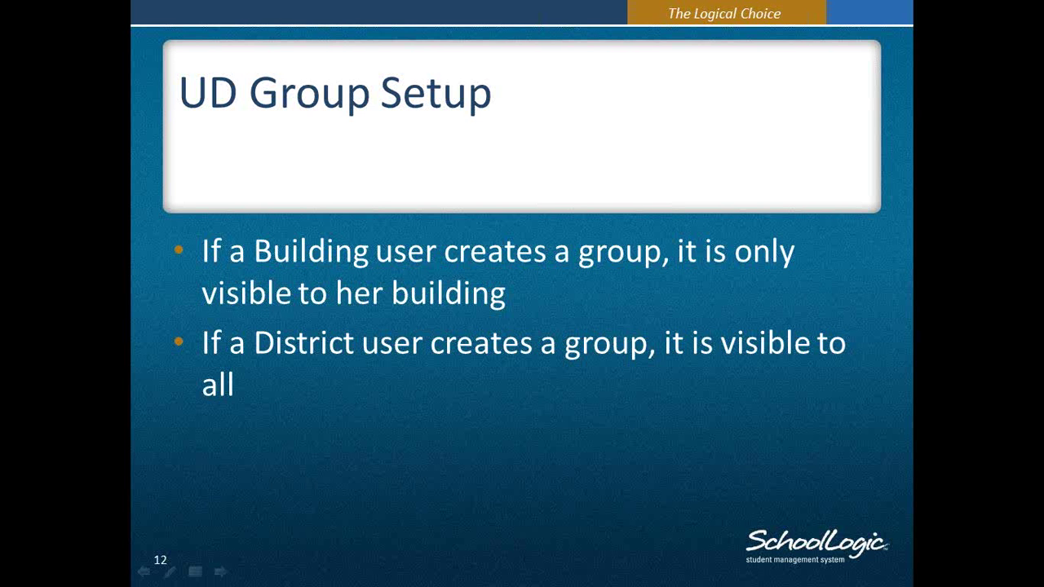
Leave the slide show and return to the SchoolLogic browser window.
key(super)
key(alt+Tab)
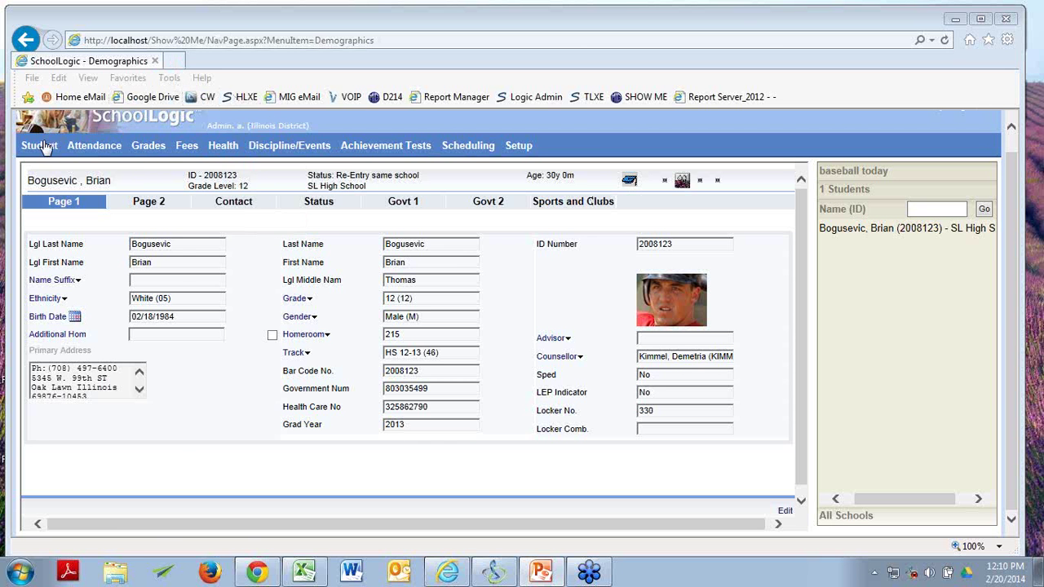
Open Student > User Defined Groups and scroll to the top of the saved groups.
mouse_move(39, 145)
click(88, 399)
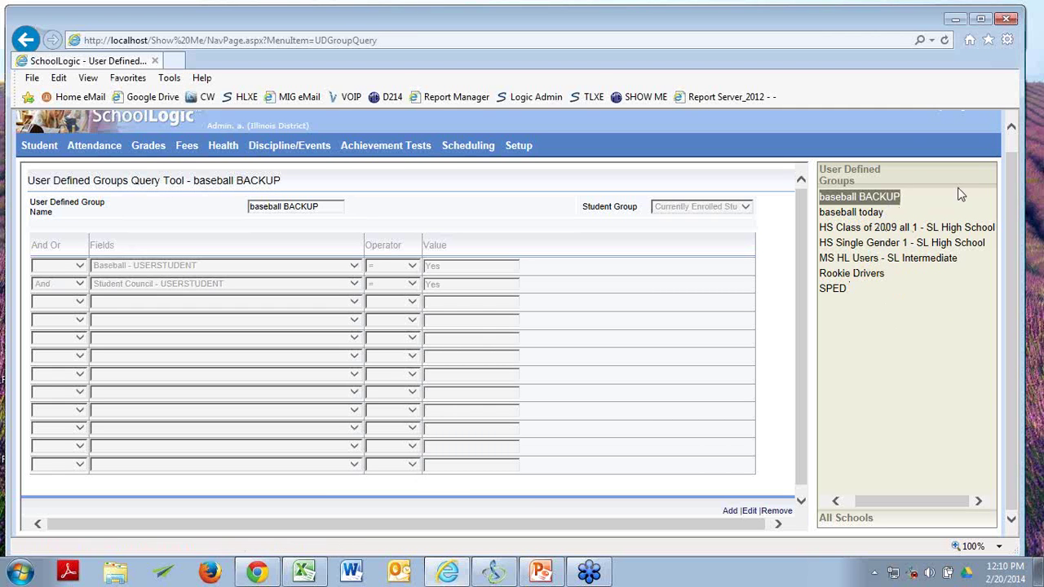
scroll(1009, 168, up, 1)
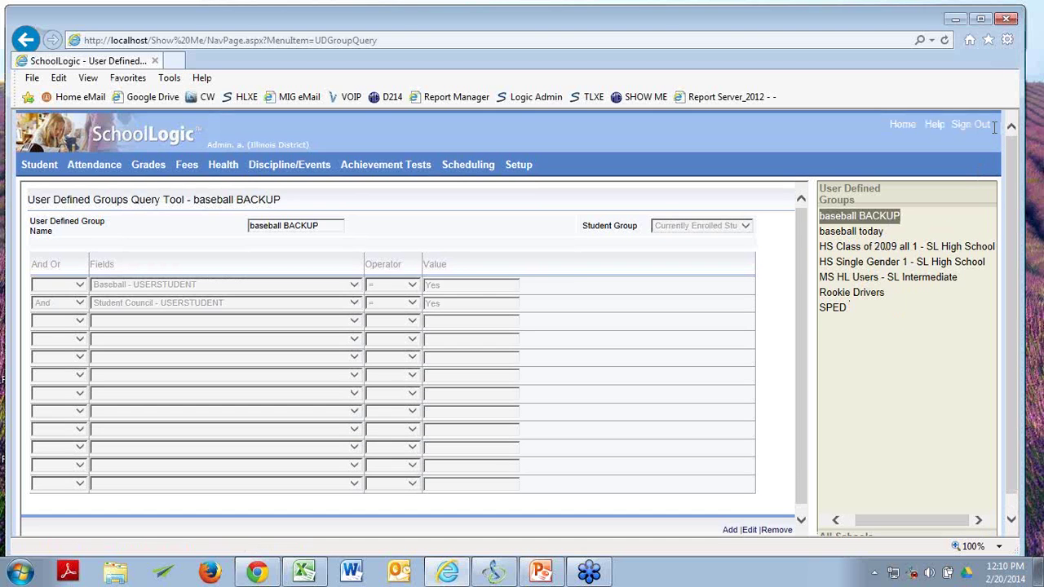
Sign out and log back in as the SL High School building user.
click(972, 124)
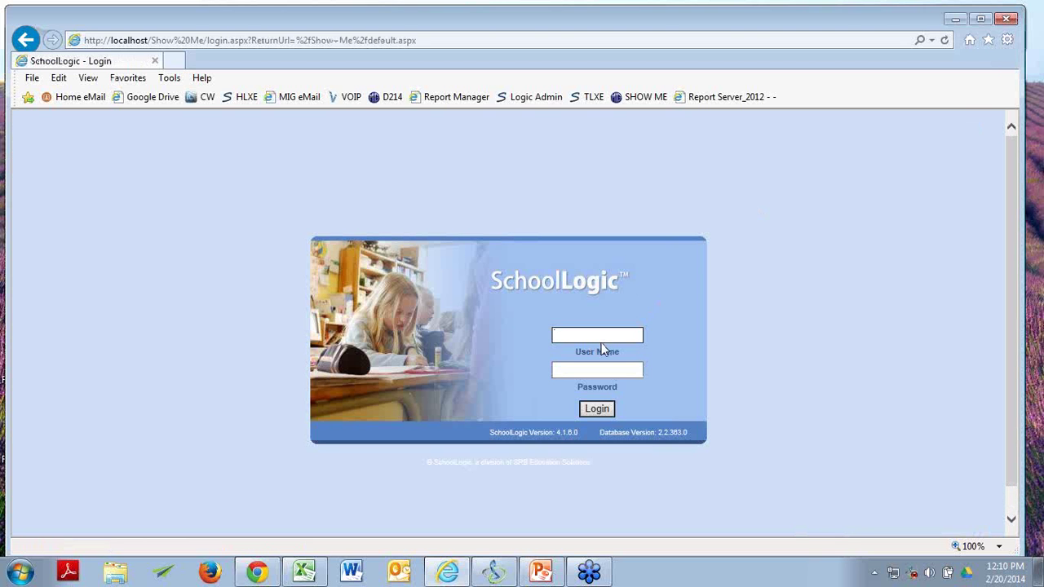
text(hs)
key(Tab)
text(*)
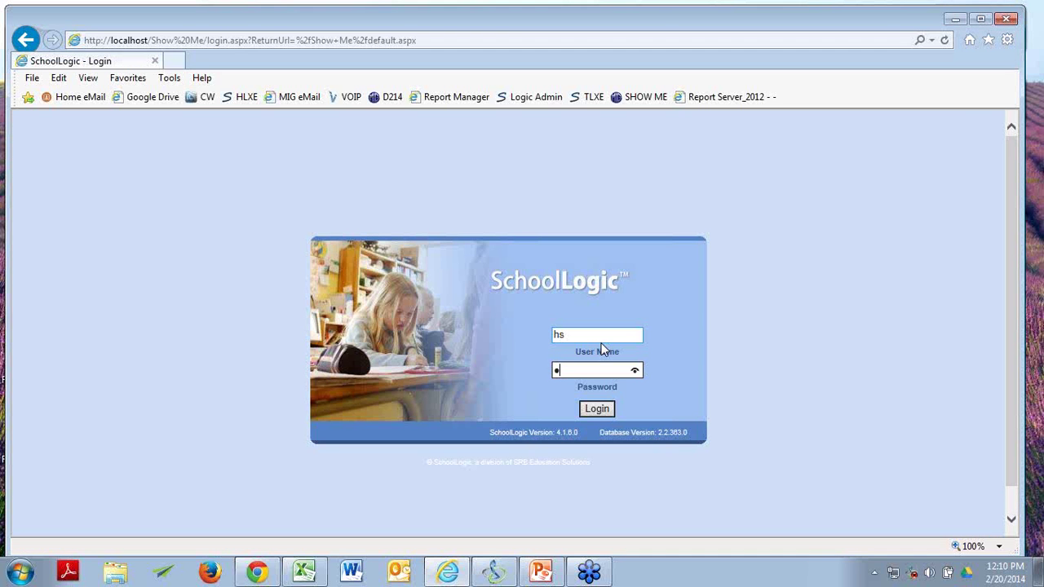
text(****)
key(Return)
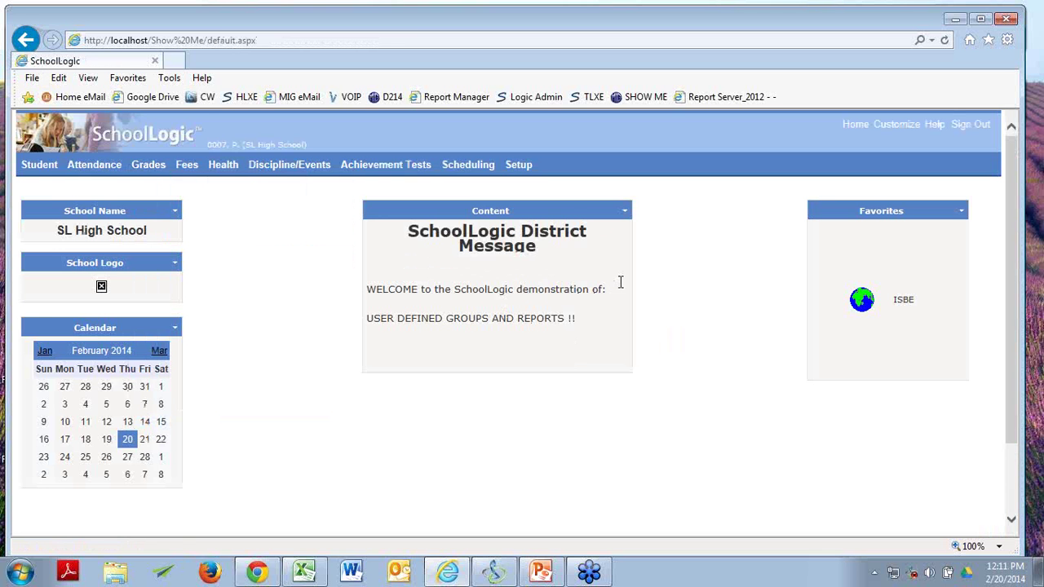
Check the building user's User Defined Groups list, then advance the slide show to slide 13.
mouse_move(34, 165)
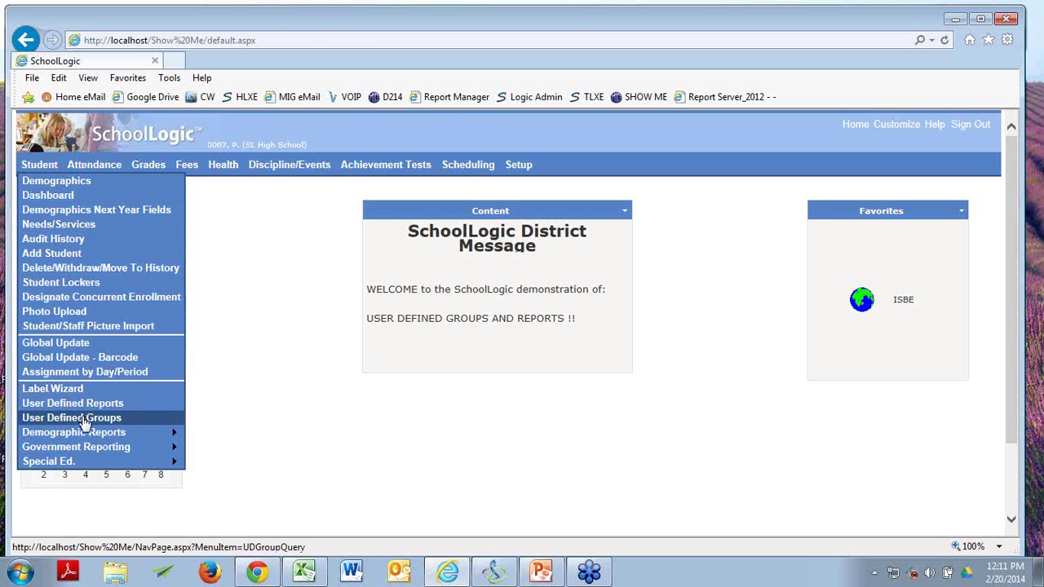
click(85, 419)
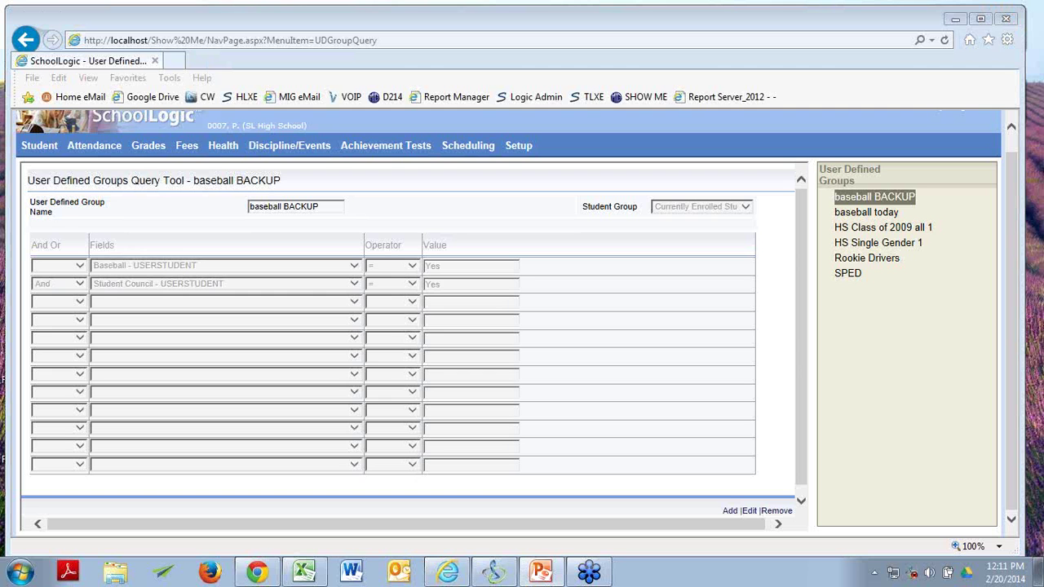
key(shift+F5)
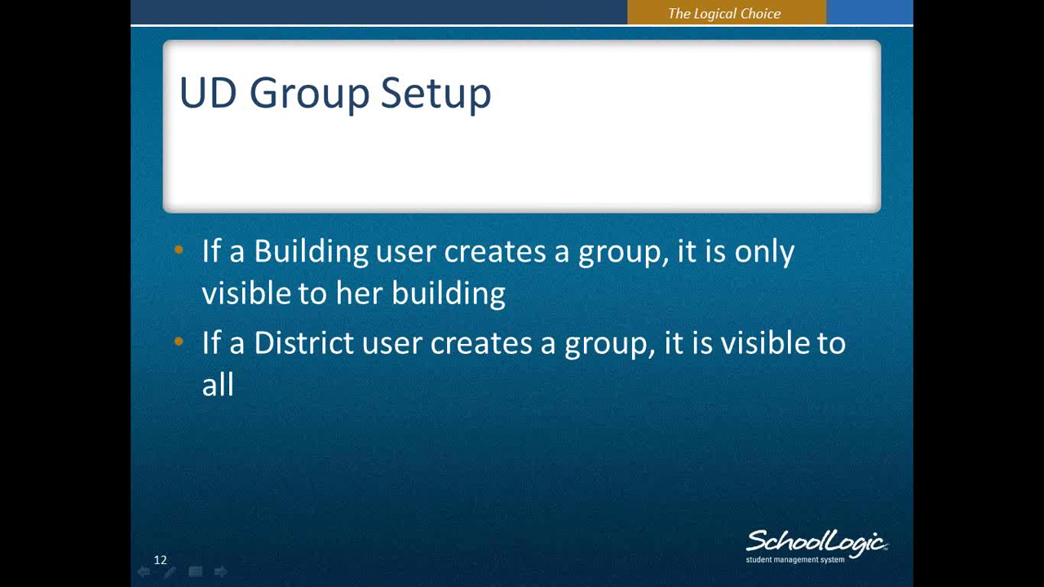
key(Right)
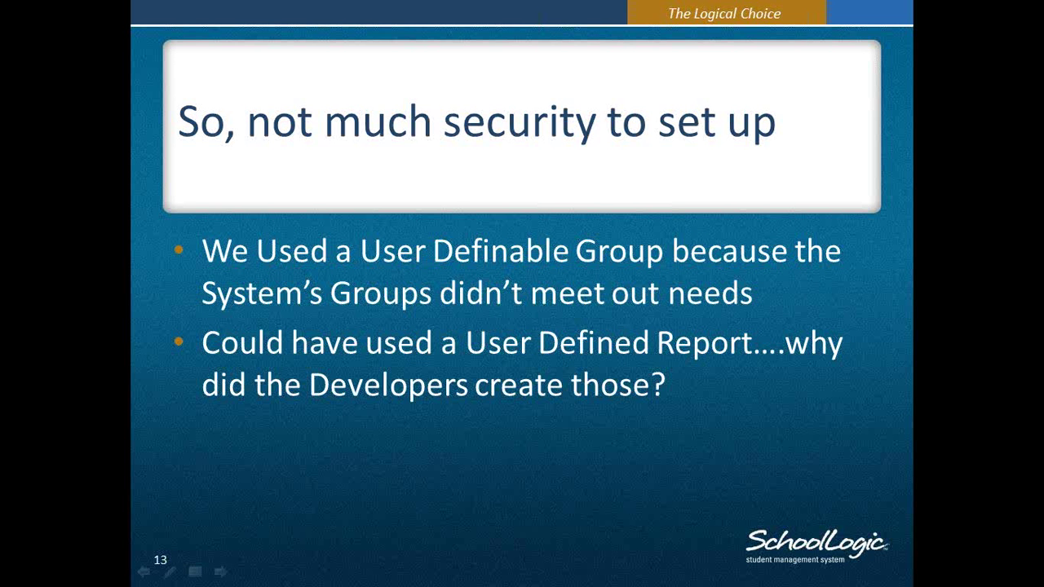
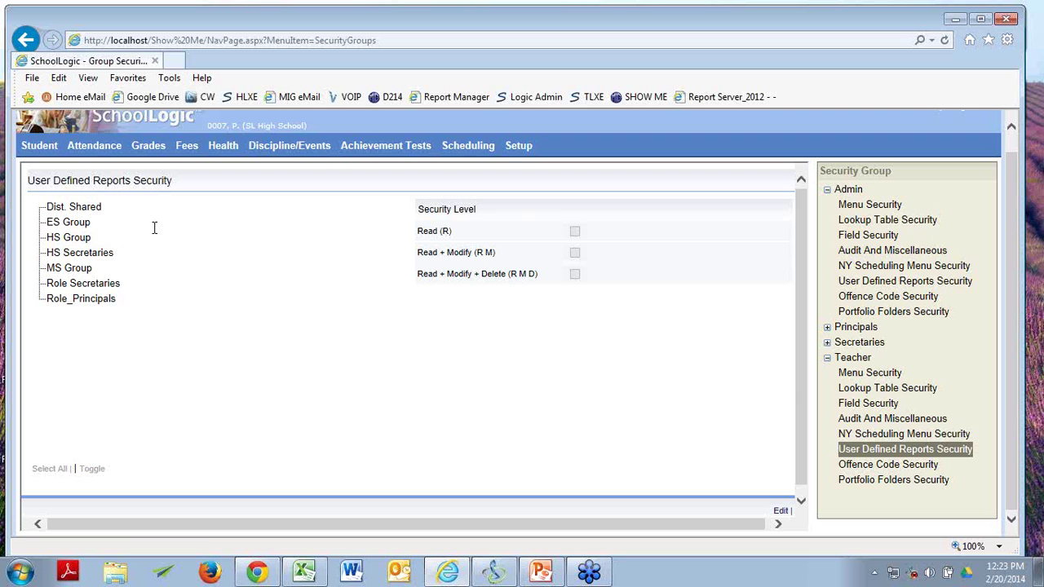
Review the User Defined Reports Security rights of the Principals group, then of the Secretaries group.
click(827, 330)
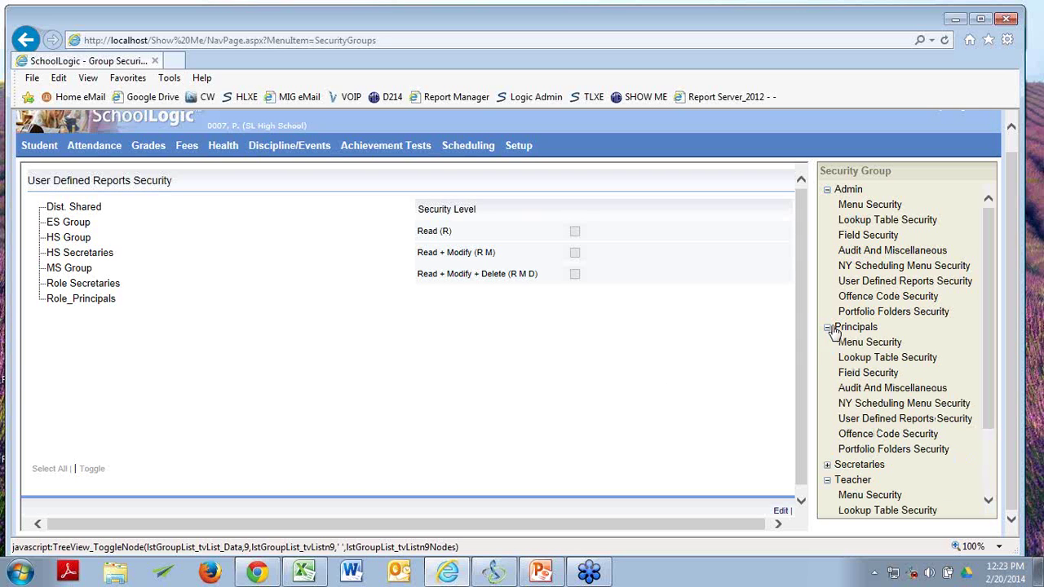
click(878, 420)
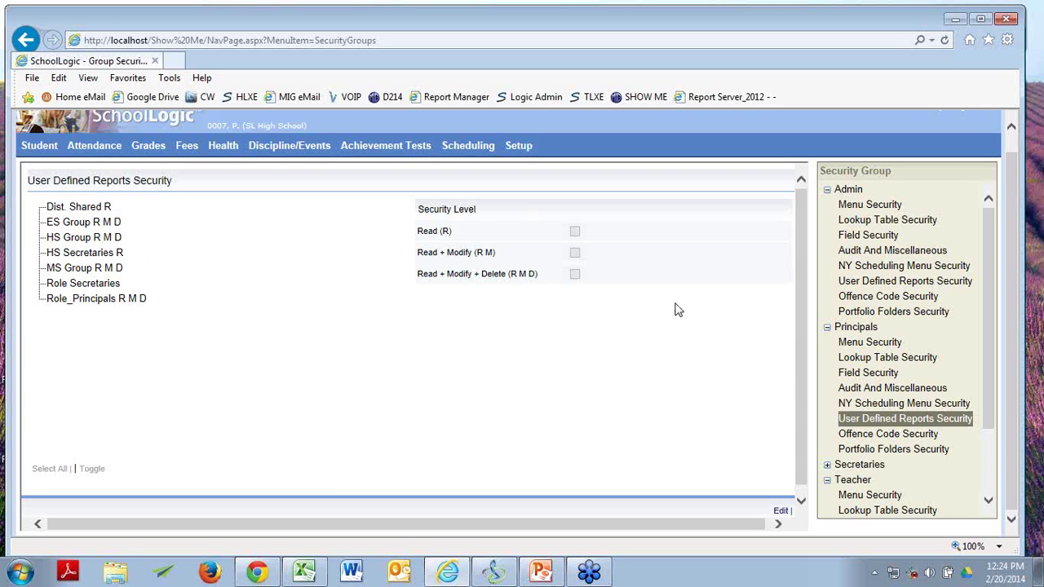
click(828, 466)
scroll(840, 464, down, 5)
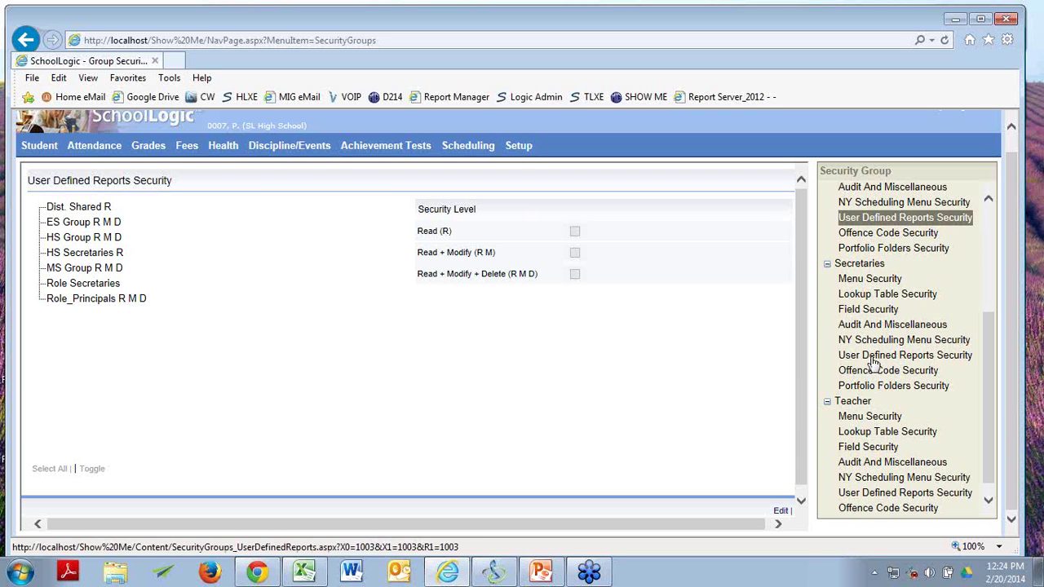
click(873, 356)
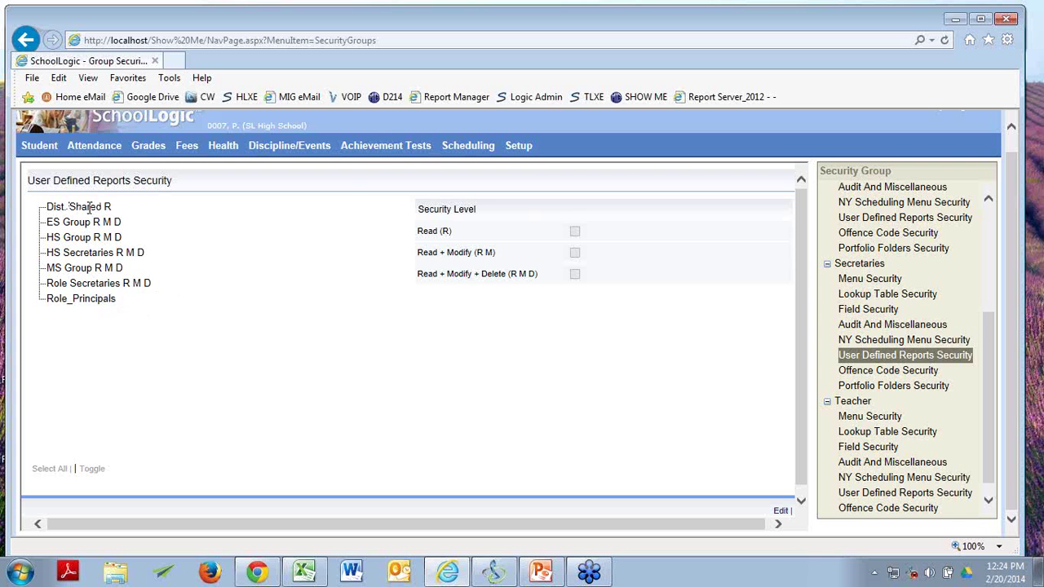
mouse_move(519, 145)
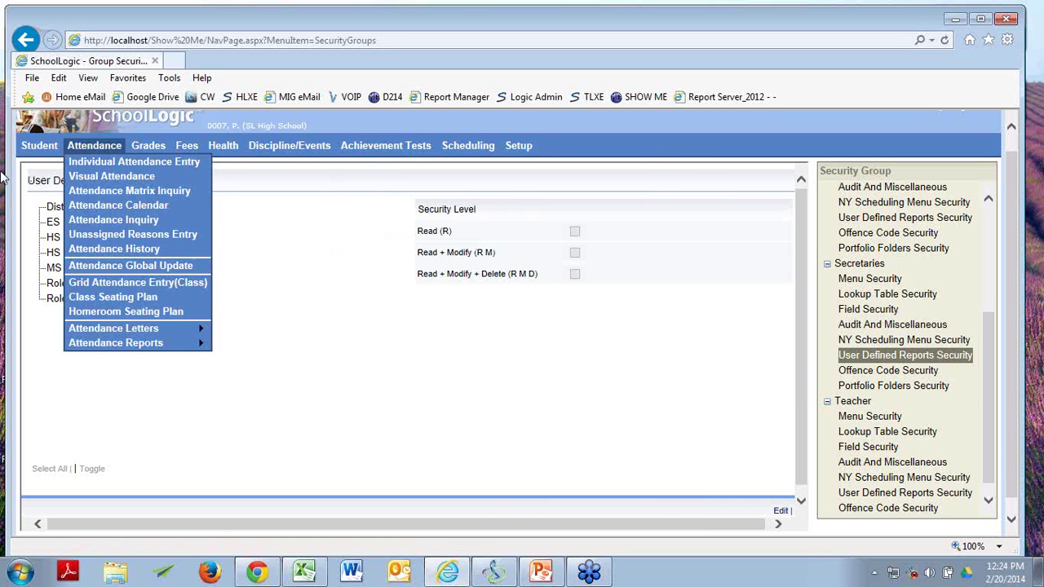
Open Student > User Defined Reports and switch over to the presentation.
mouse_move(87, 147)
mouse_move(37, 146)
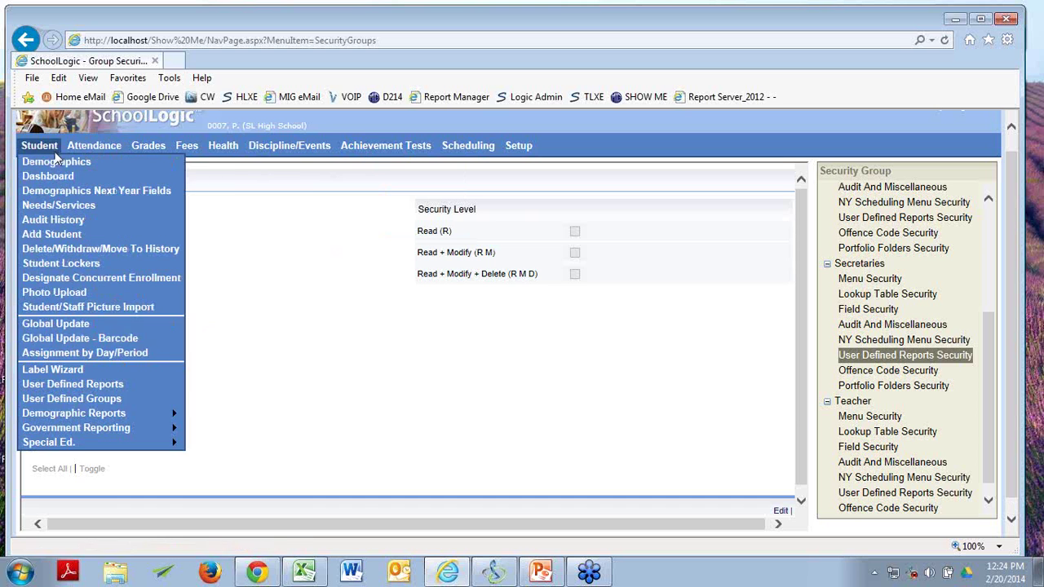
click(74, 389)
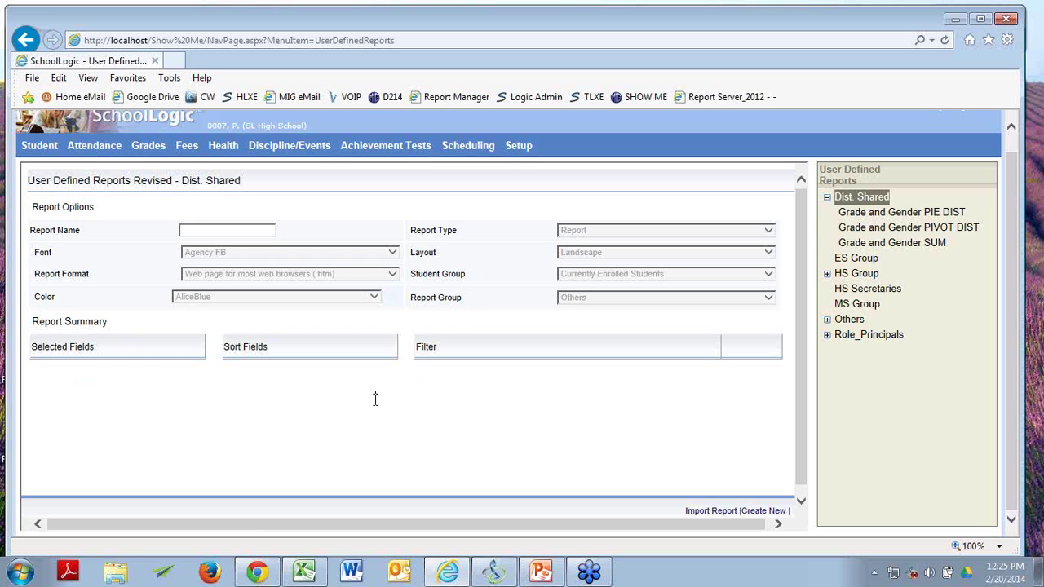
key(alt+Tab)
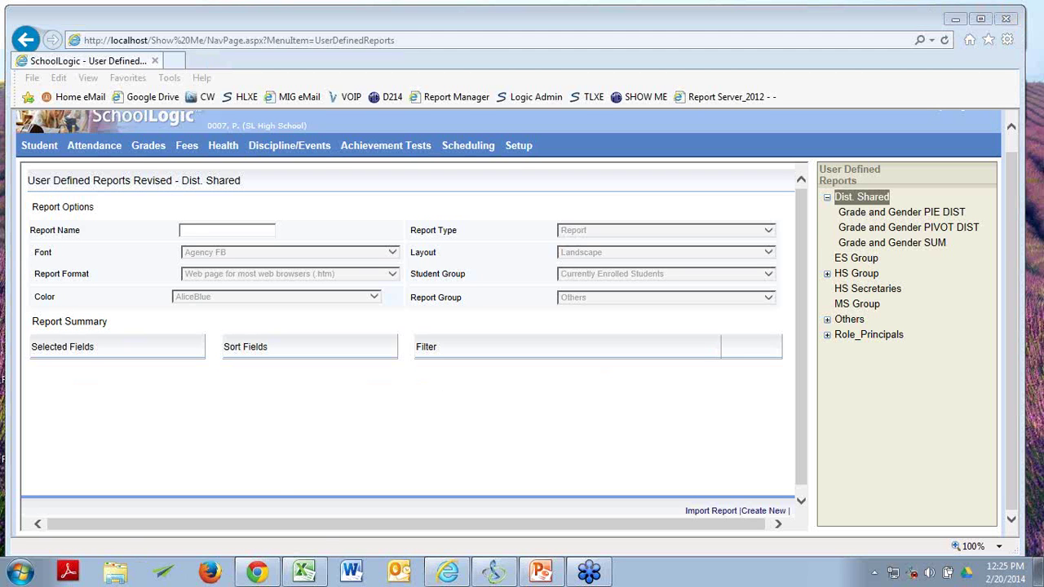
Browse the MS Group and HS Secretaries report folders, expanding Others and HS Group.
click(844, 309)
click(844, 307)
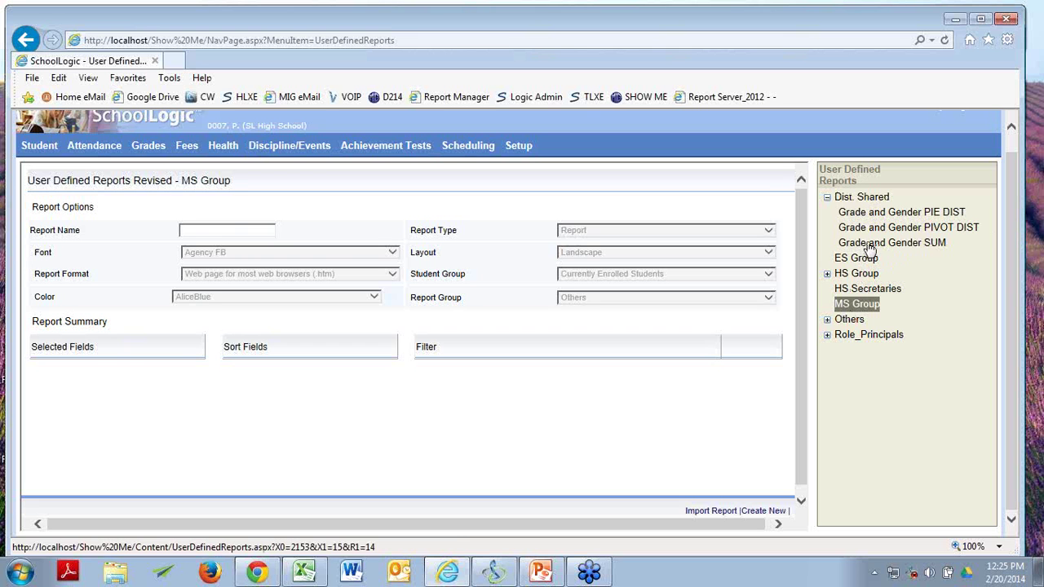
click(827, 320)
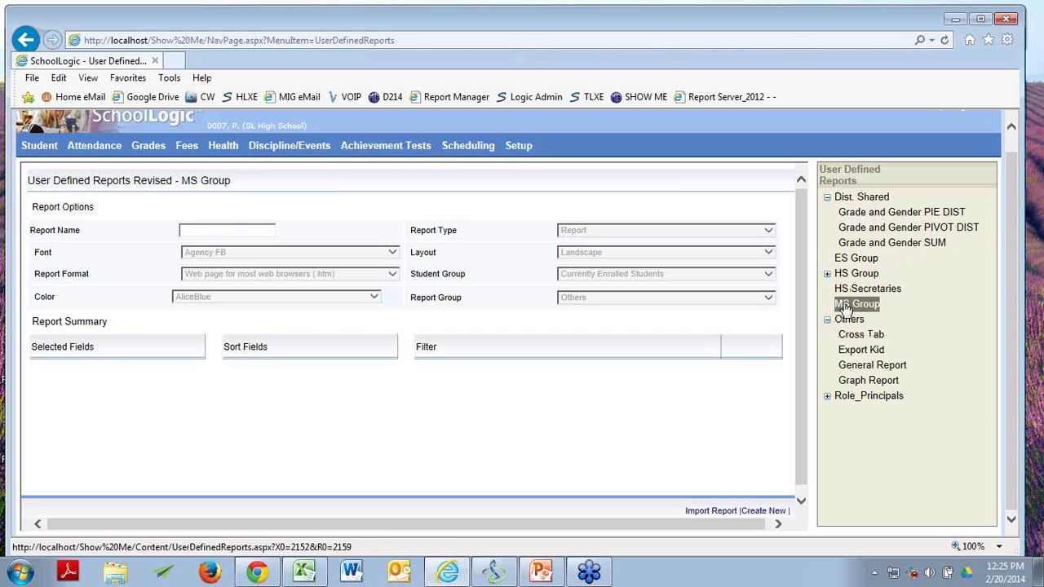
click(852, 290)
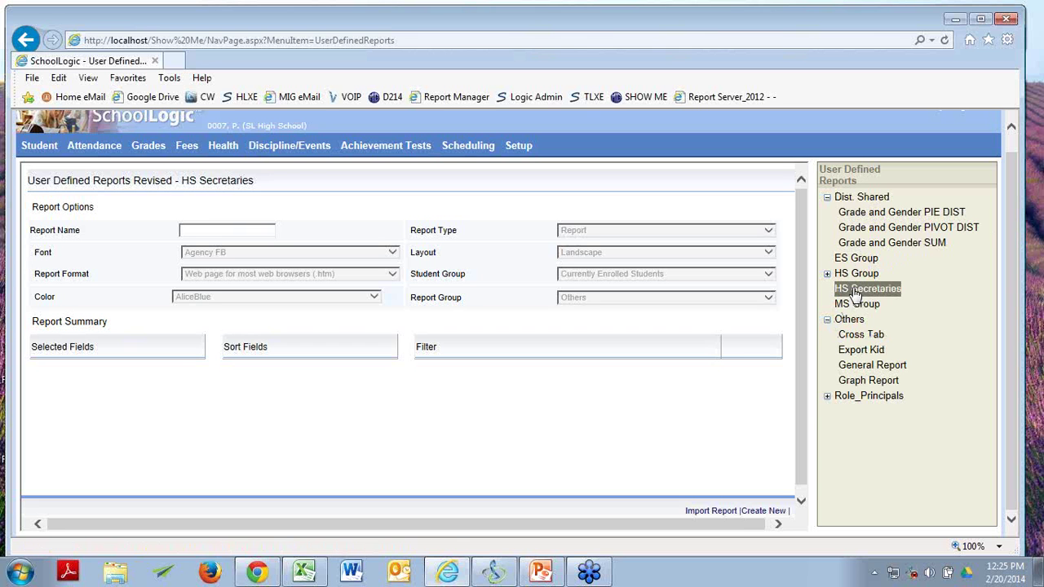
click(829, 275)
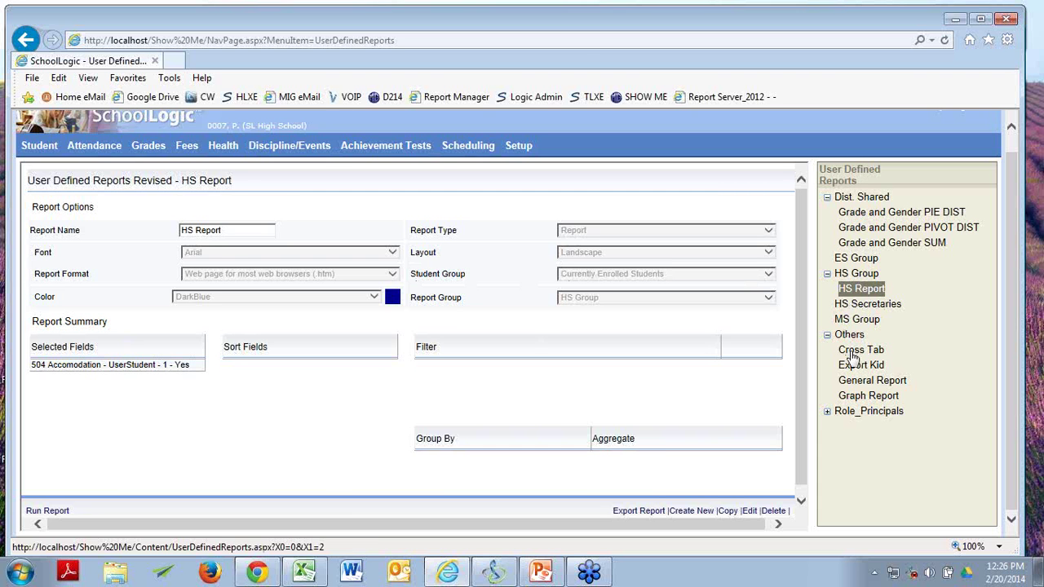
Open the General Report for editing and keep Acrobat (PDF) file as its format.
click(862, 382)
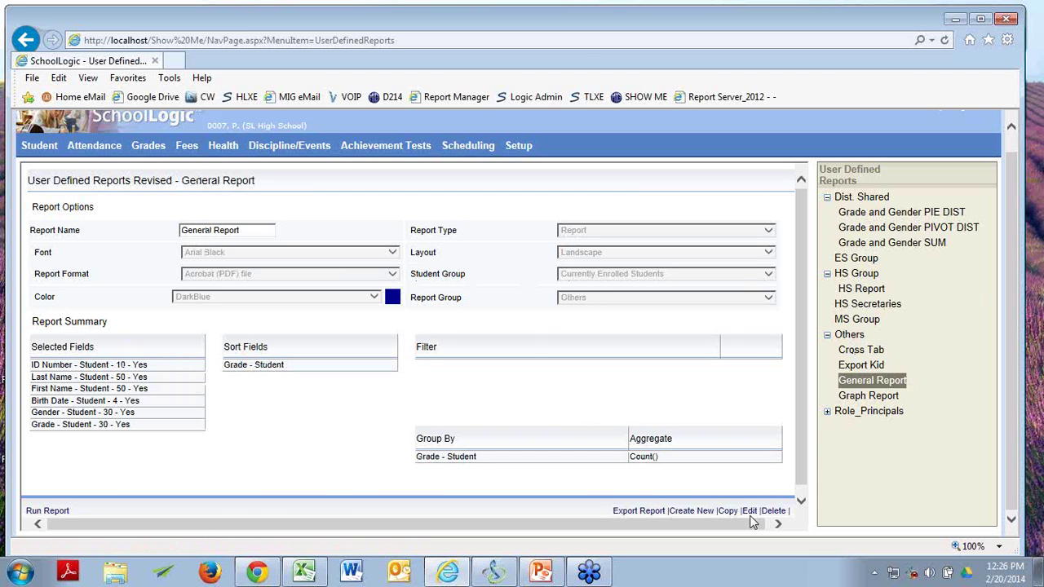
click(749, 512)
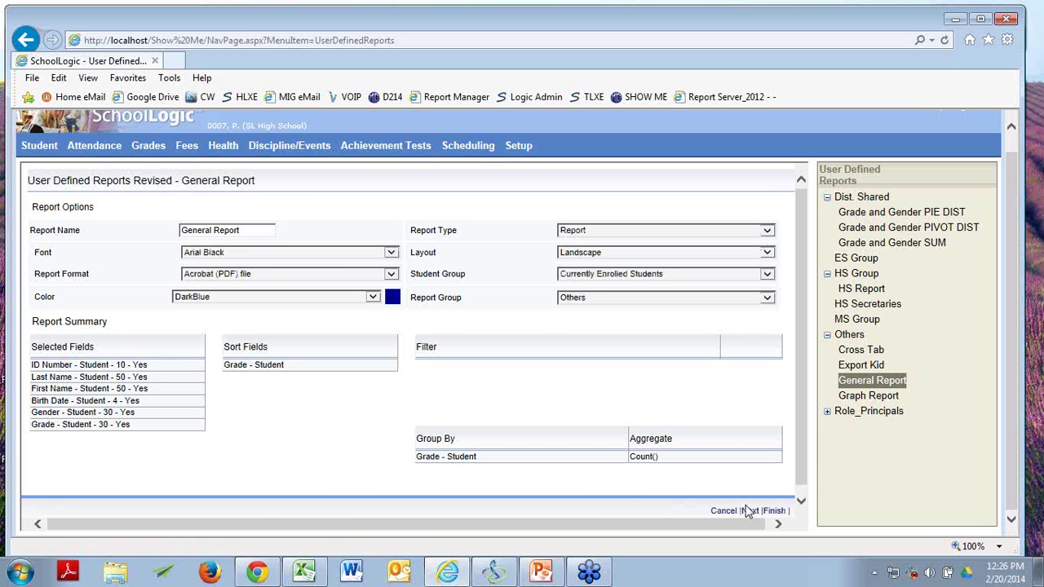
click(389, 274)
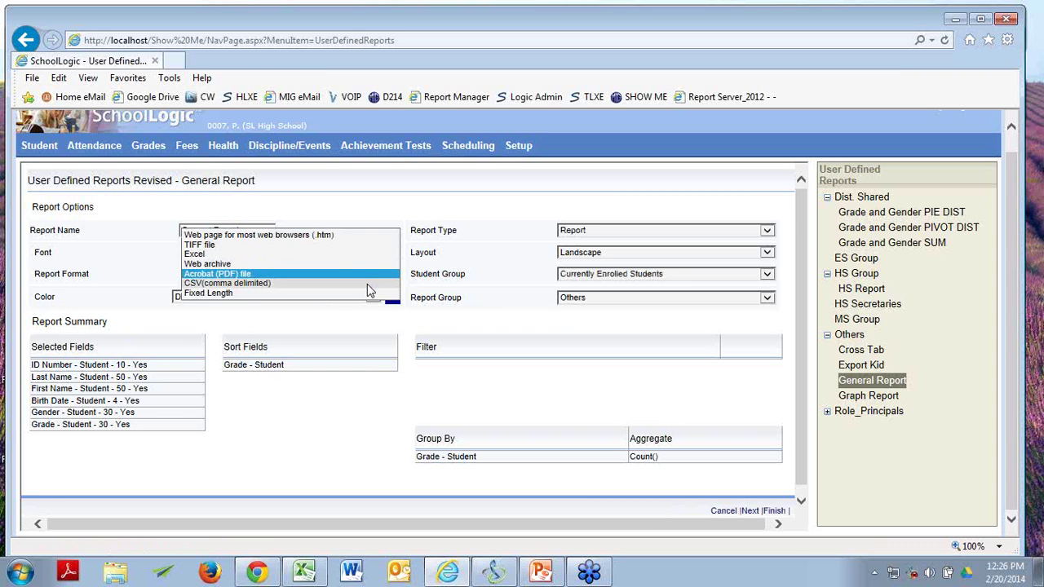
click(462, 195)
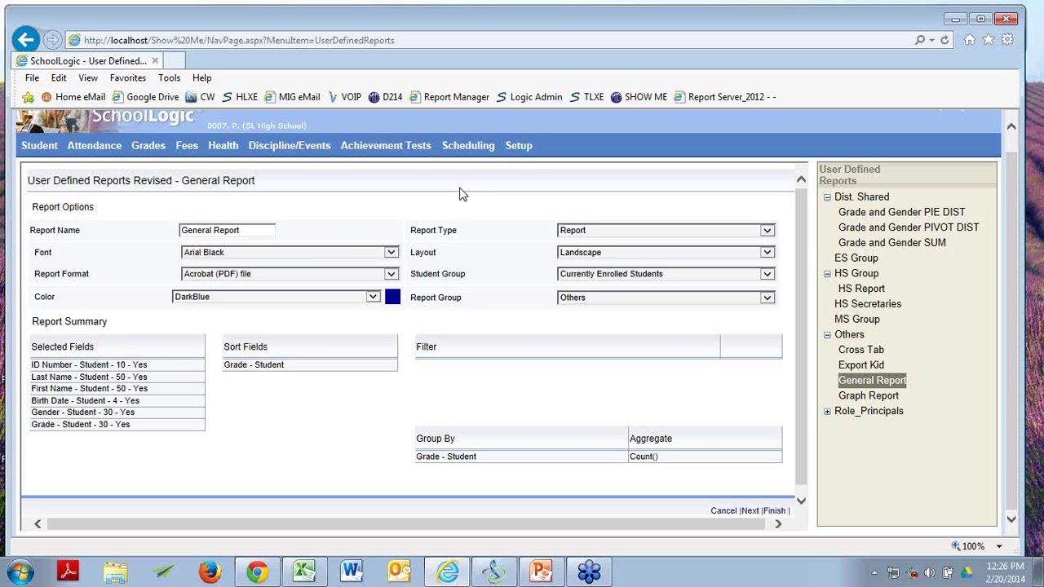
click(389, 276)
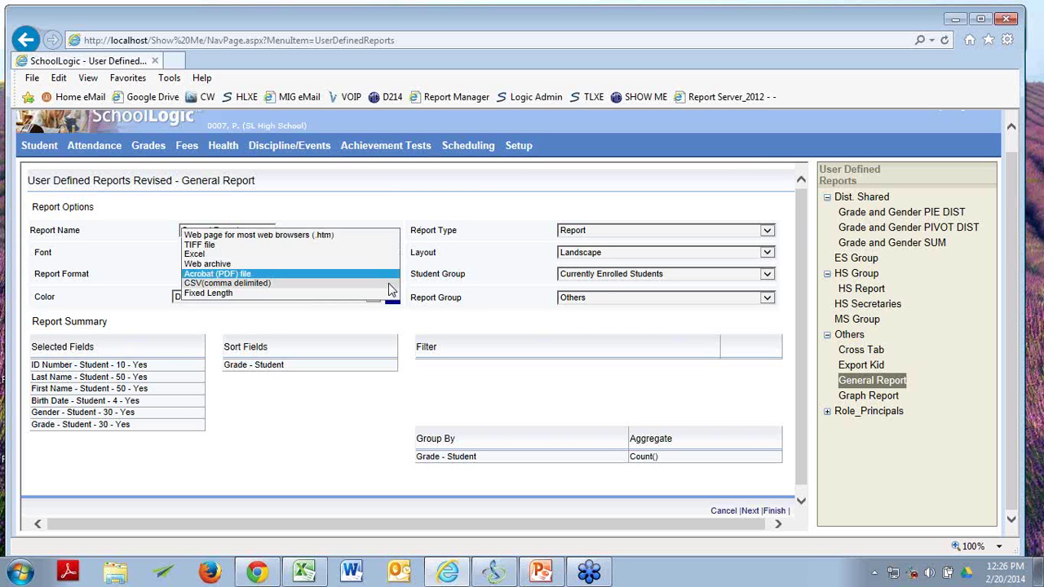
click(450, 200)
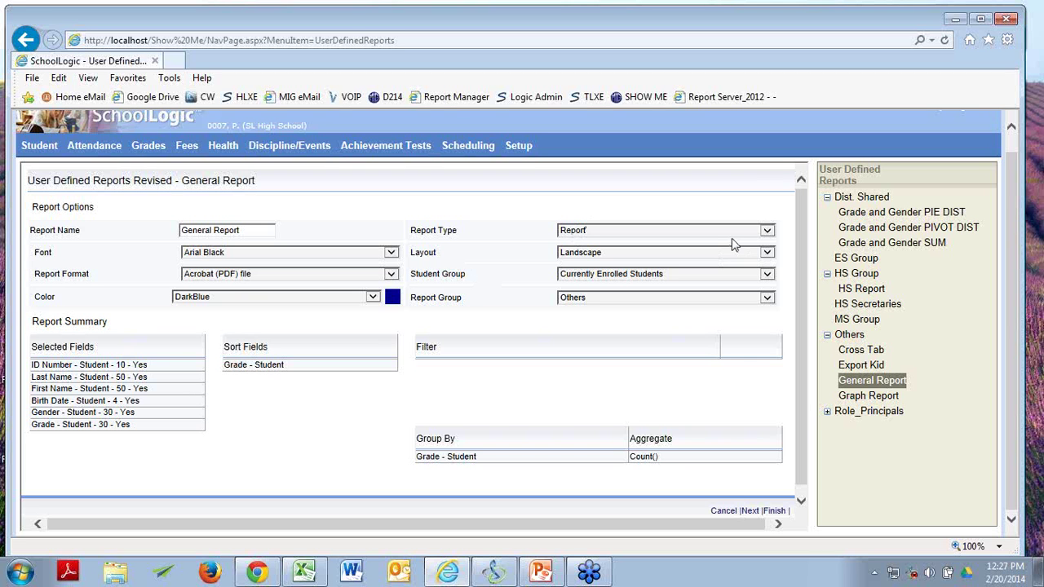
Keep type Report, group Currently Enrolled Students and report group Others, then continue to output fields.
click(767, 232)
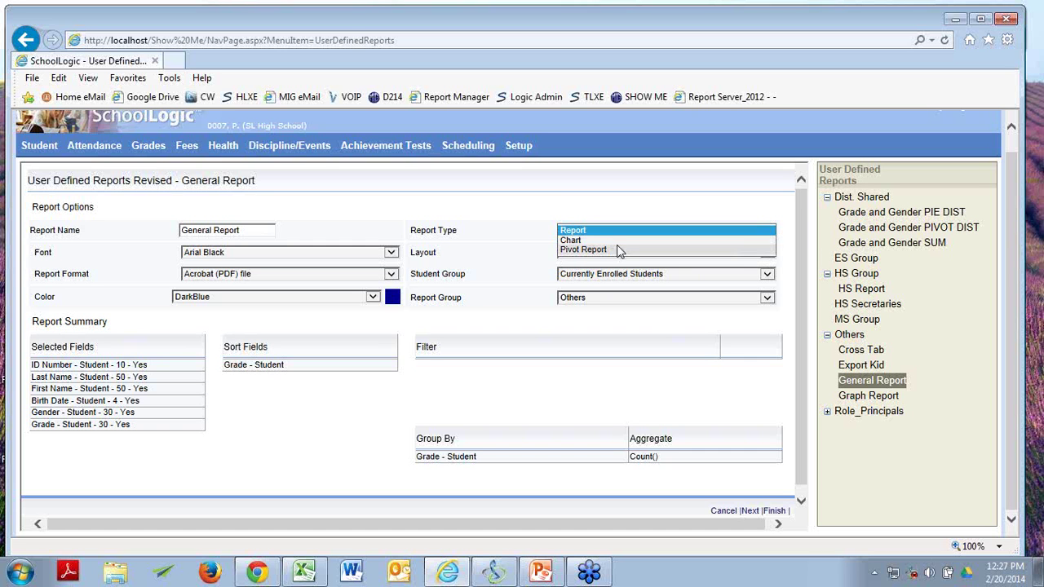
click(601, 201)
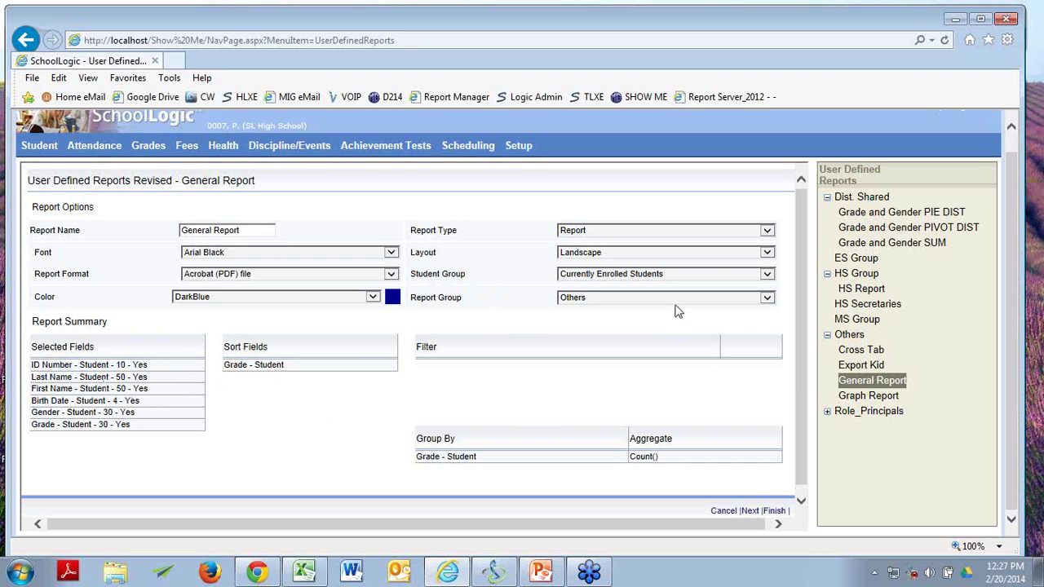
click(768, 275)
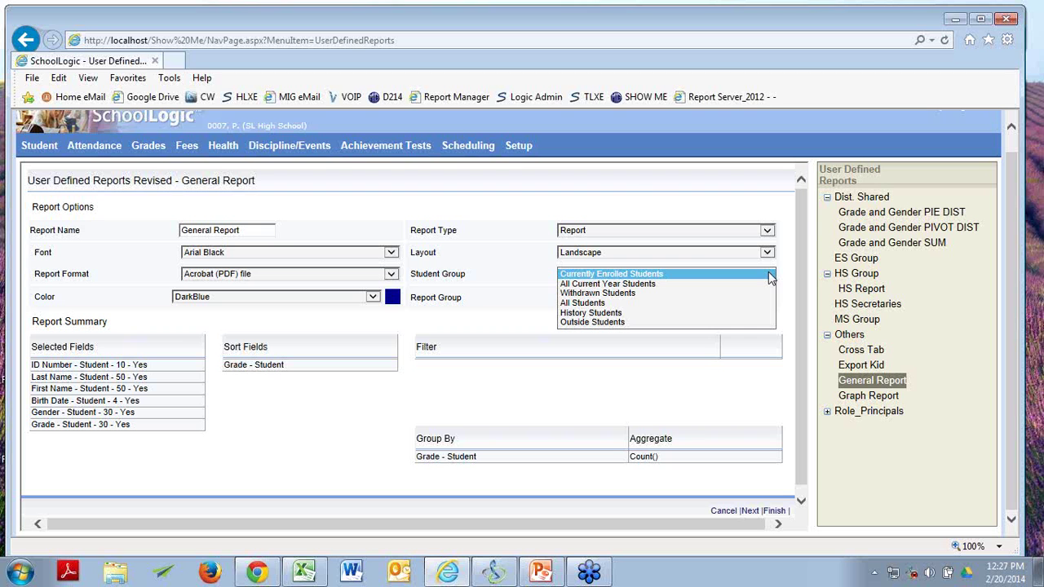
click(652, 190)
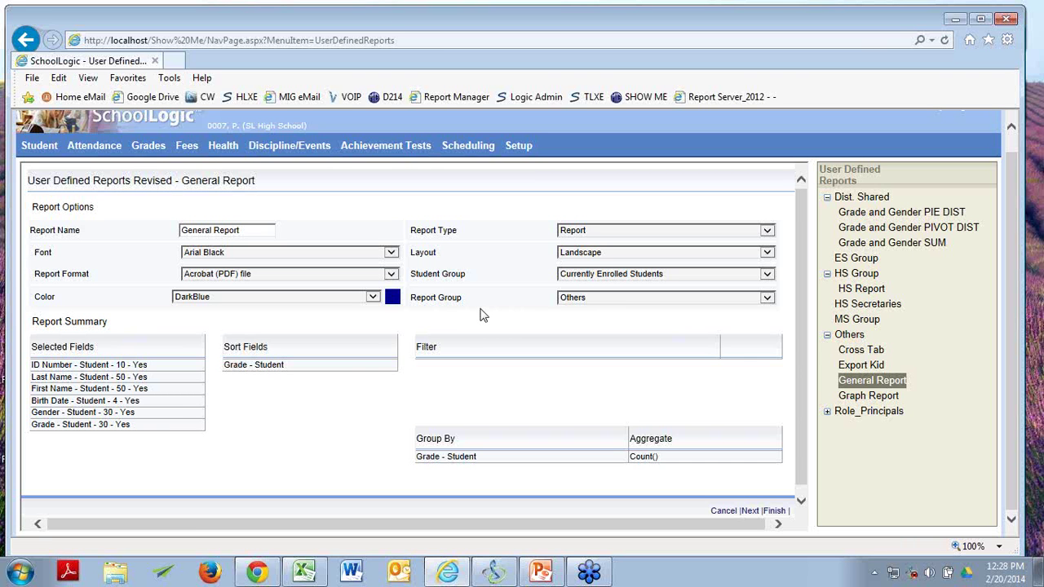
click(766, 299)
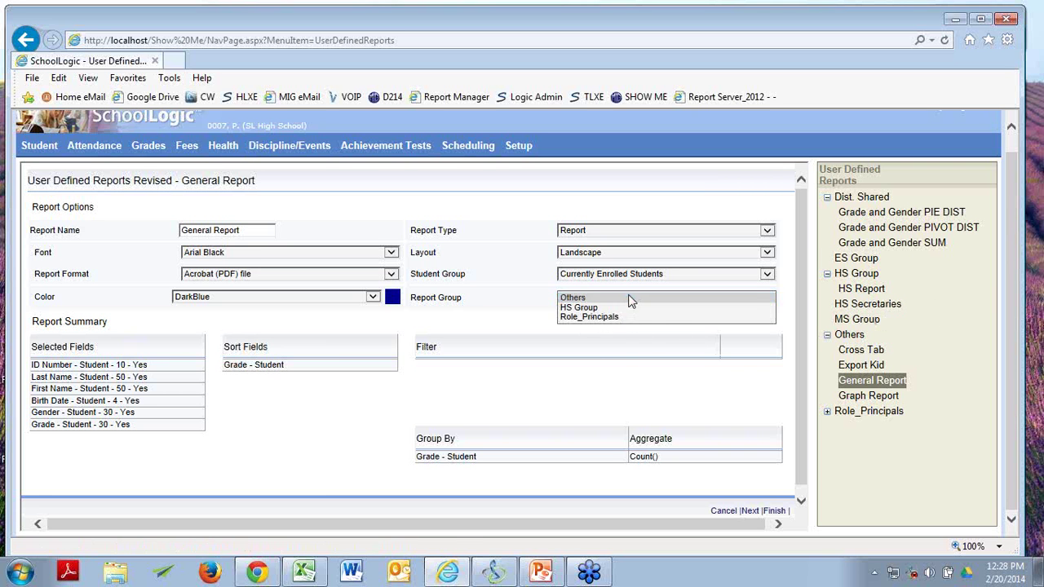
click(600, 299)
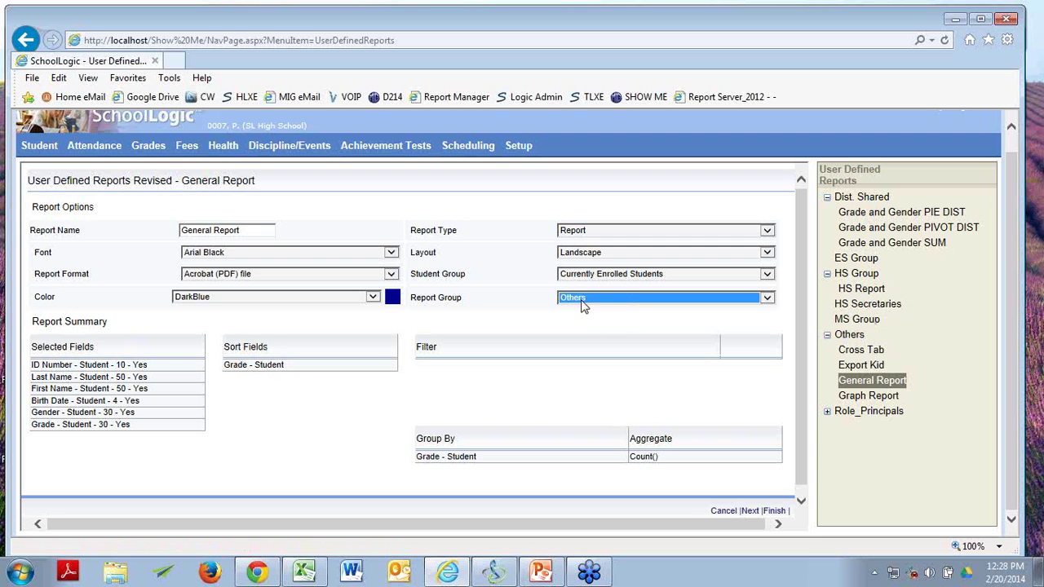
click(746, 512)
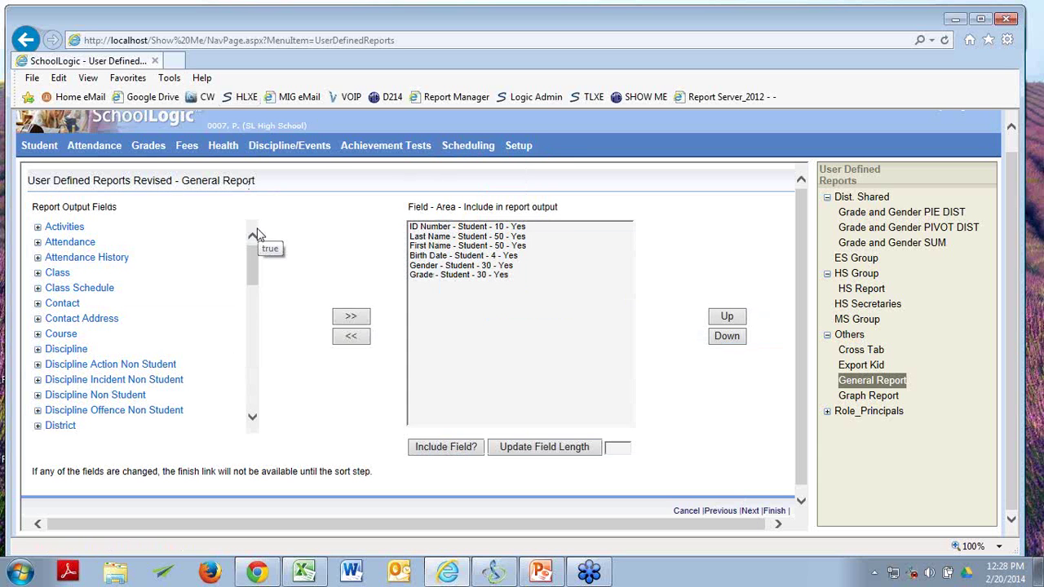
Under the Student output fields, tick 504 Accomodation, Academic Recognition and Academic Result.
key(alt+Tab)
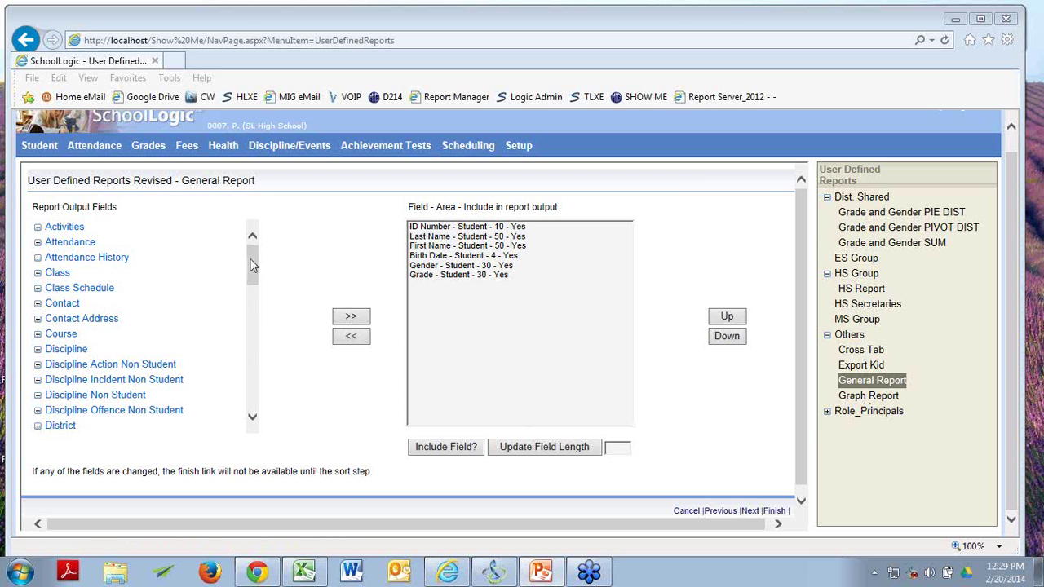
drag(254, 266, 252, 357)
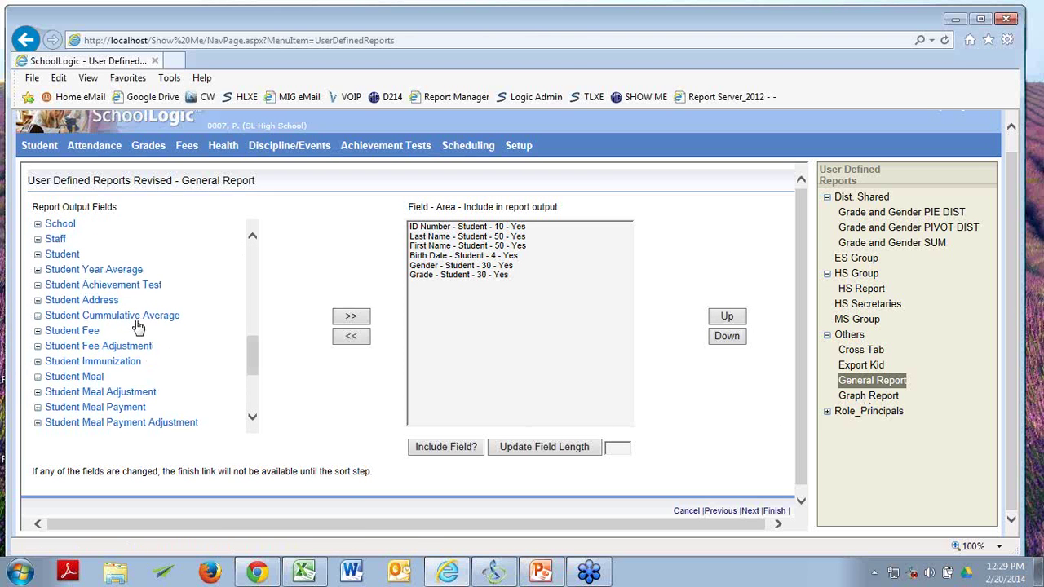
click(37, 255)
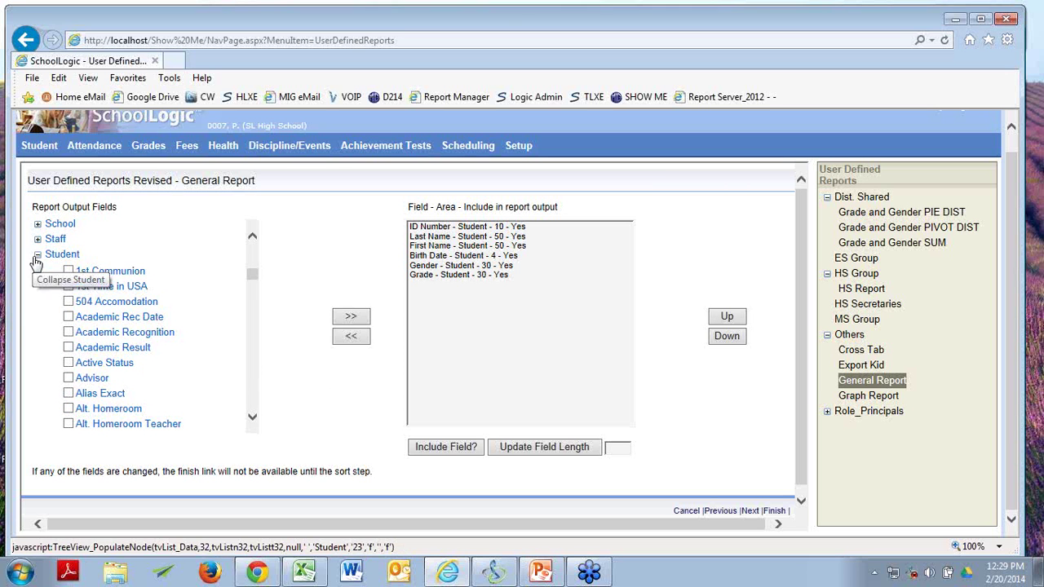
click(69, 302)
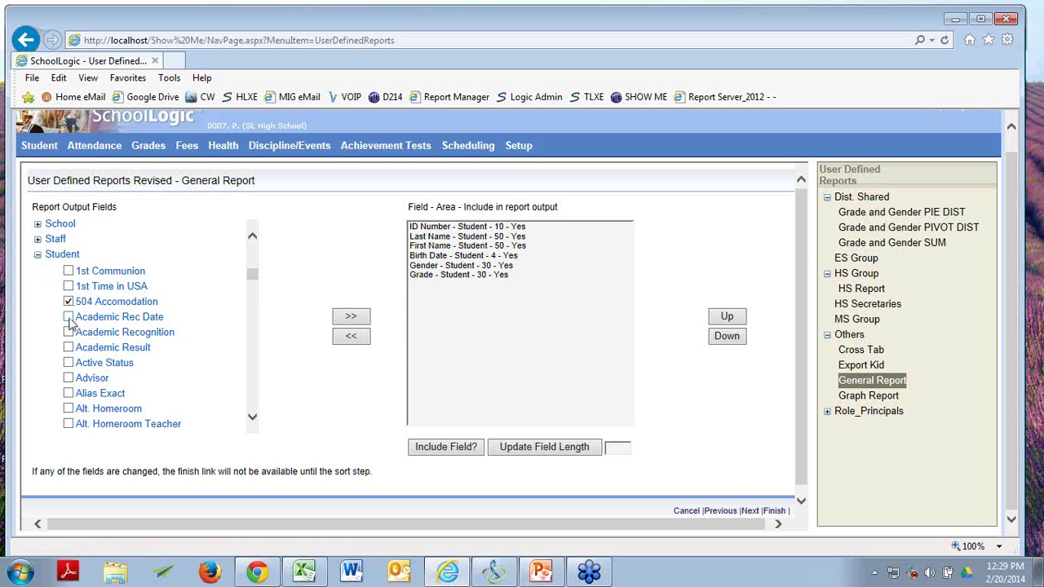
click(68, 332)
click(69, 347)
Set the Last Name field length to 20.
click(496, 238)
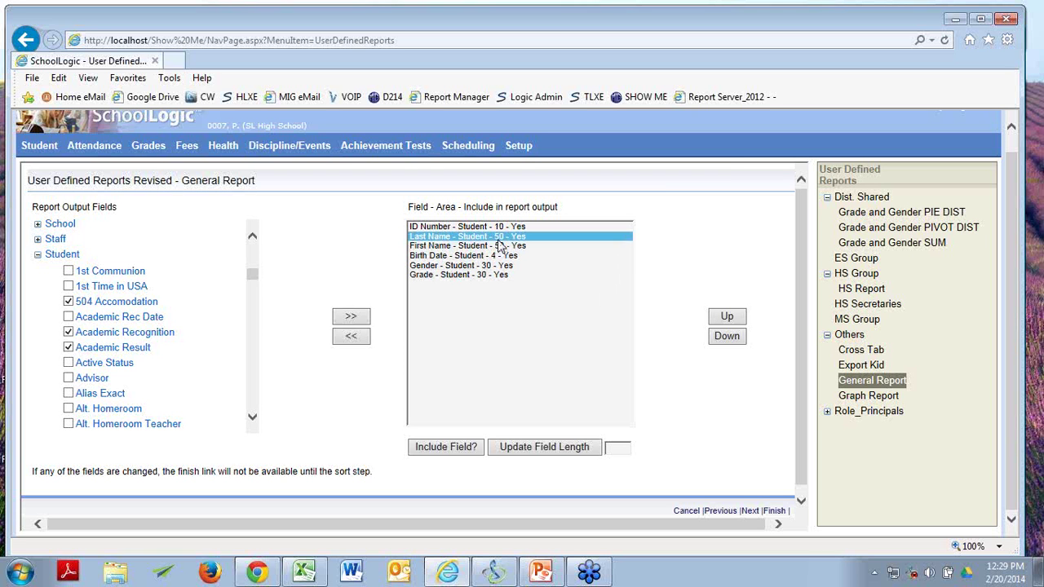
click(613, 448)
text(20)
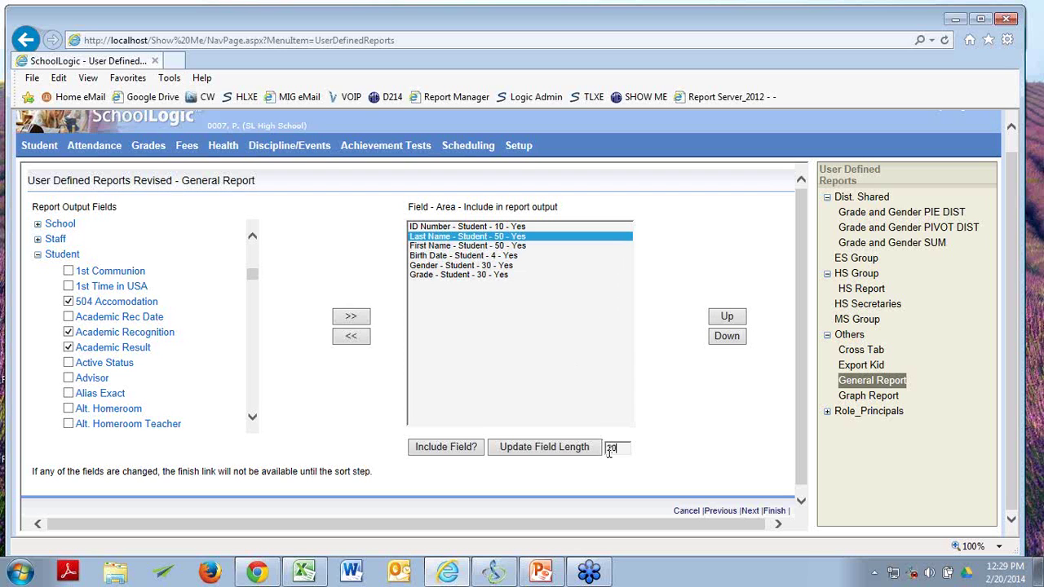
click(536, 455)
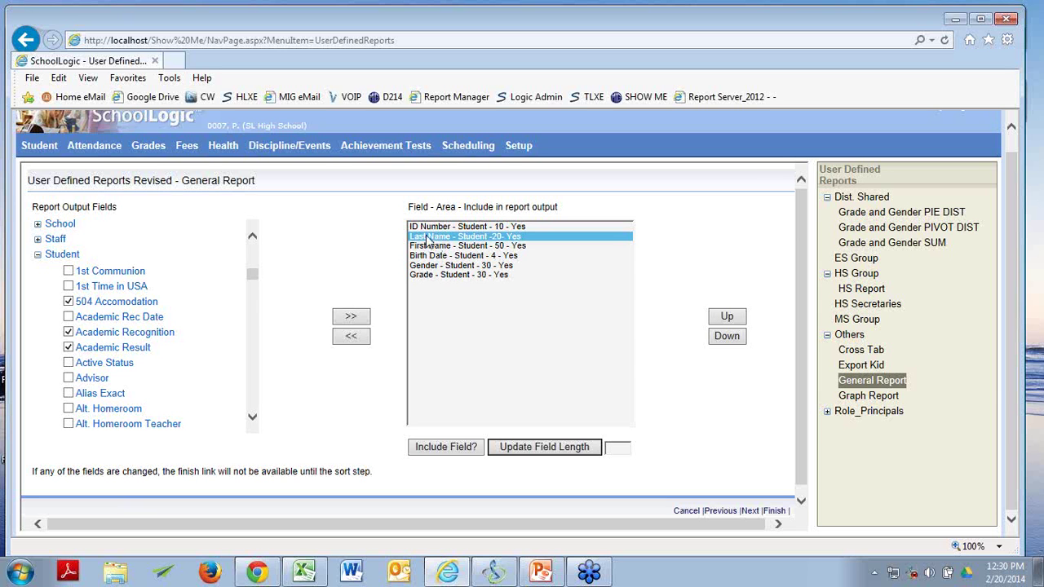
Set the First Name field length to 10.
click(426, 236)
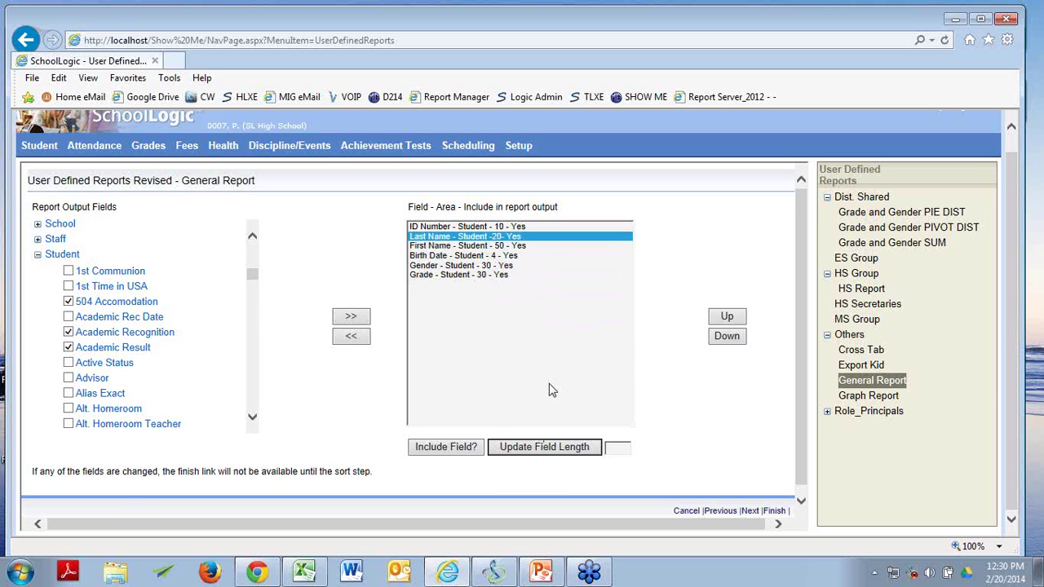
click(506, 247)
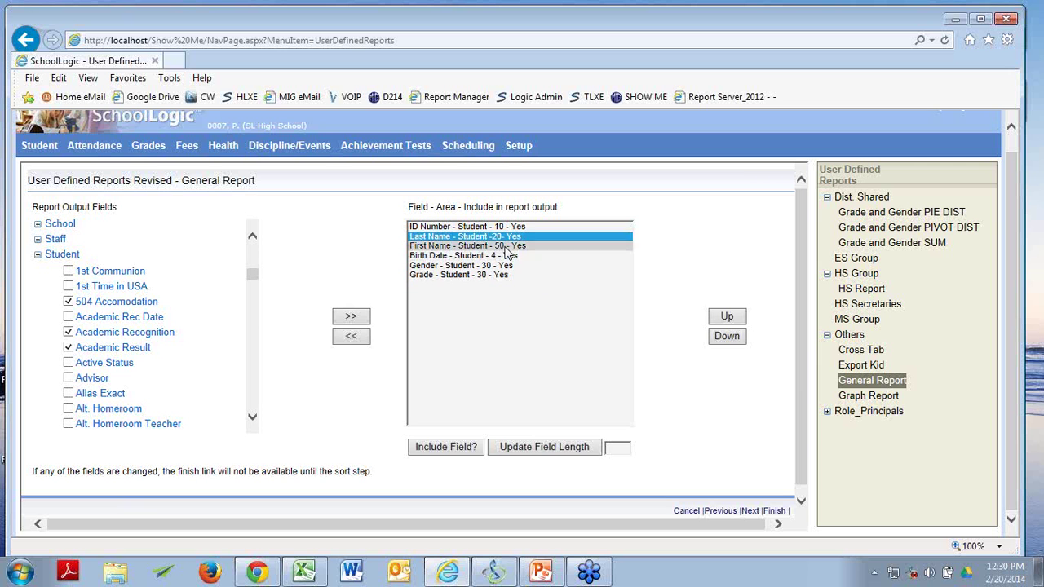
click(615, 453)
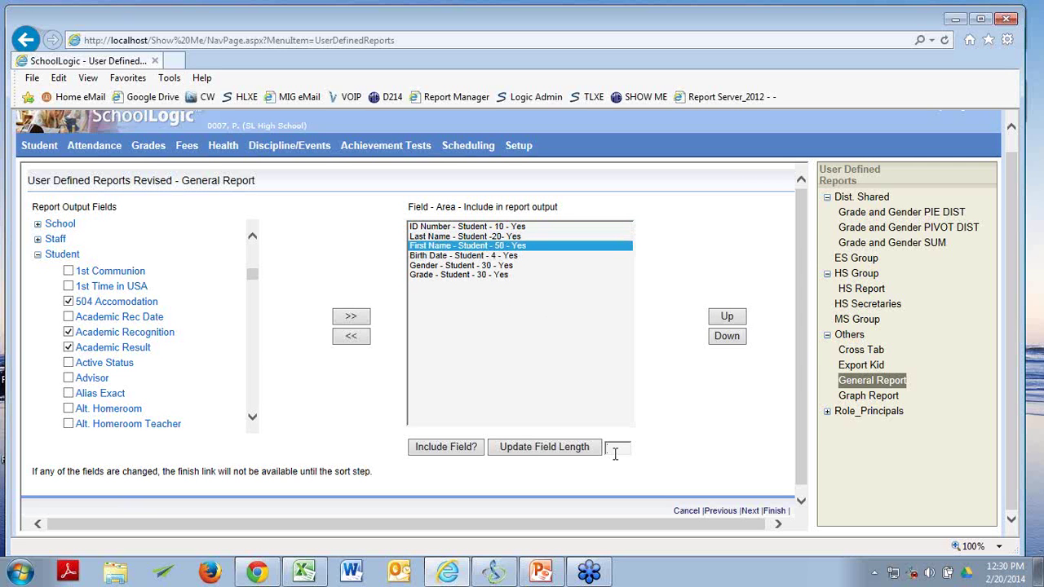
text(10)
click(591, 452)
click(529, 245)
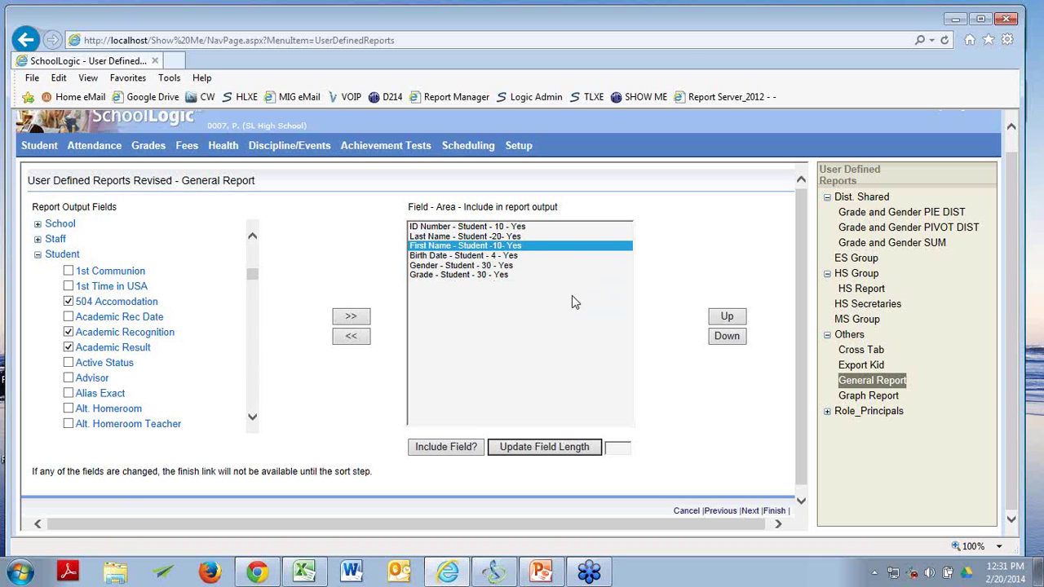
Toggle the Grade field's Include Field? setting to No to drop it from output.
click(508, 279)
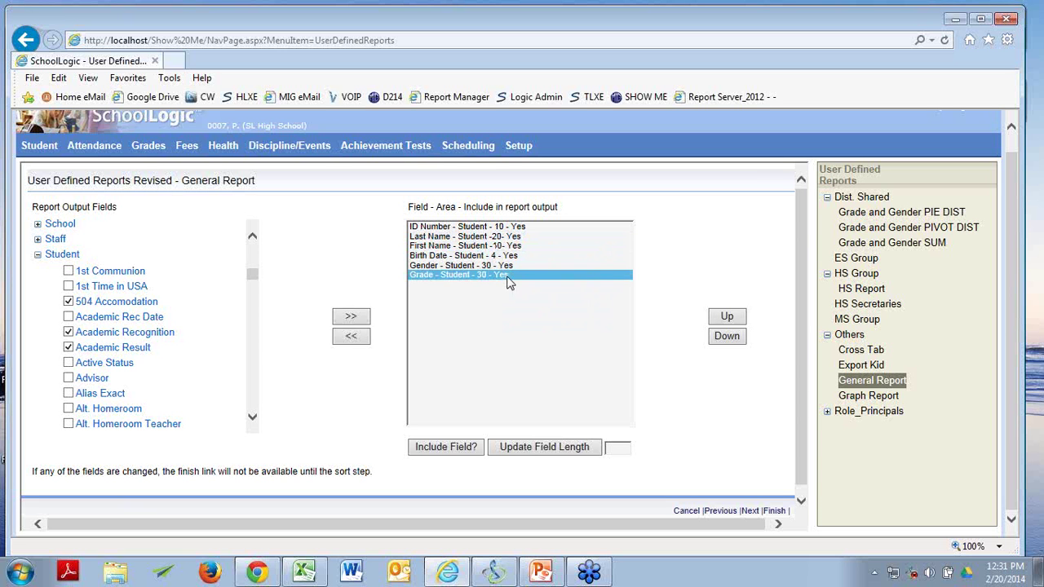
click(446, 449)
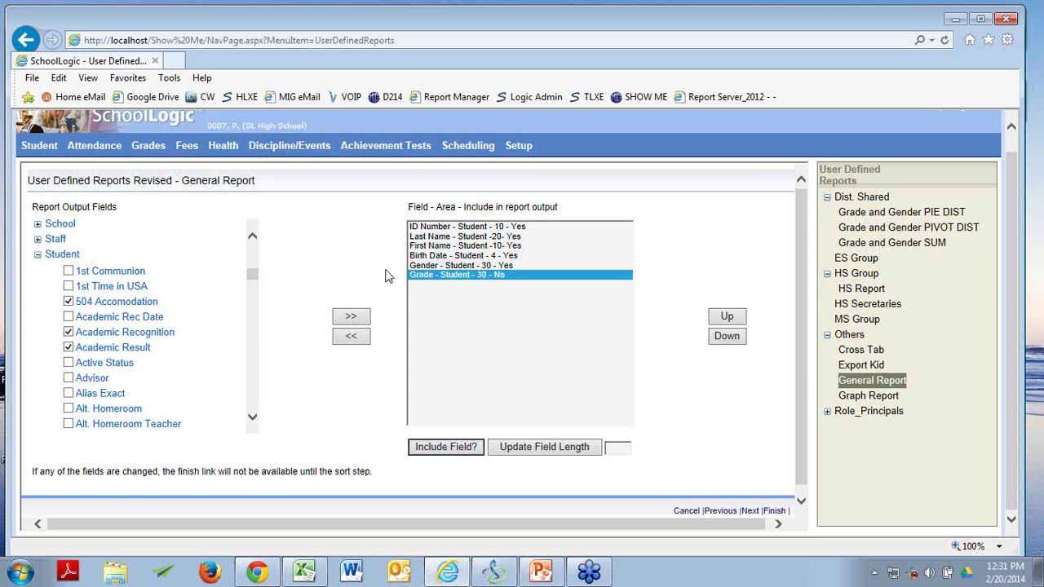
click(433, 278)
Add Gender - Student as a sort field after Grade and move on to Report Filter.
click(750, 512)
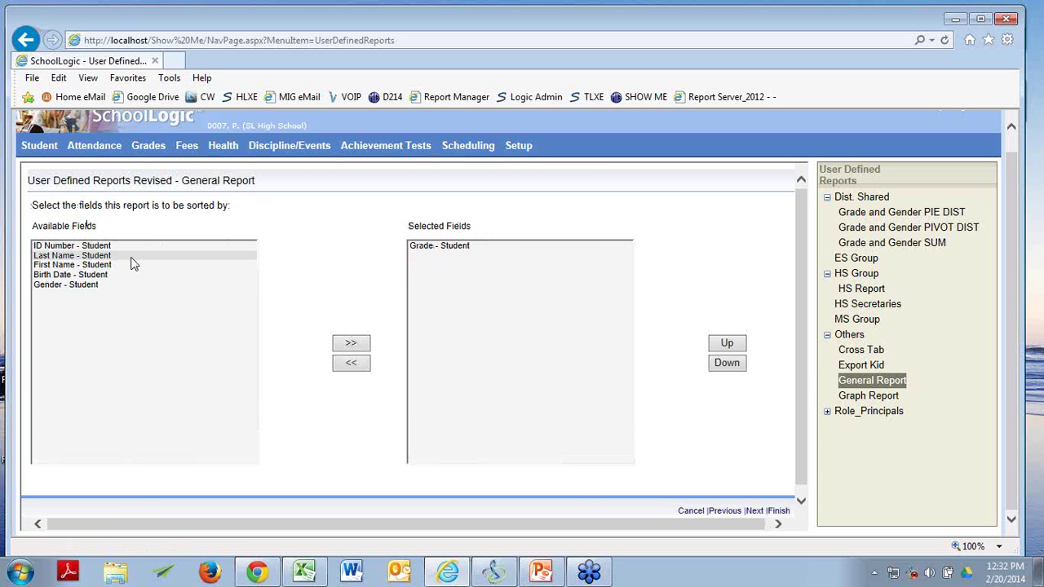
click(70, 287)
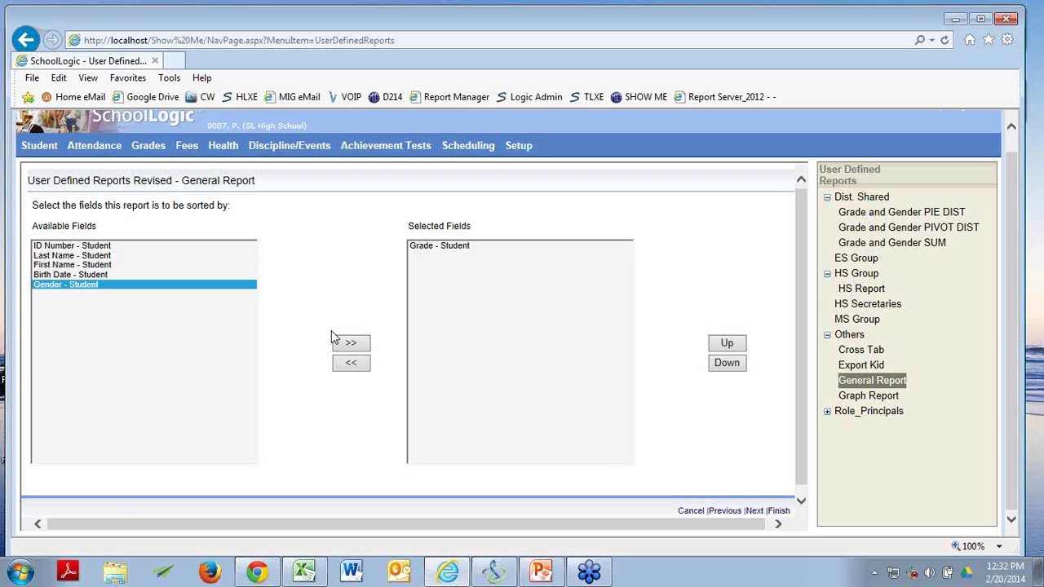
click(346, 345)
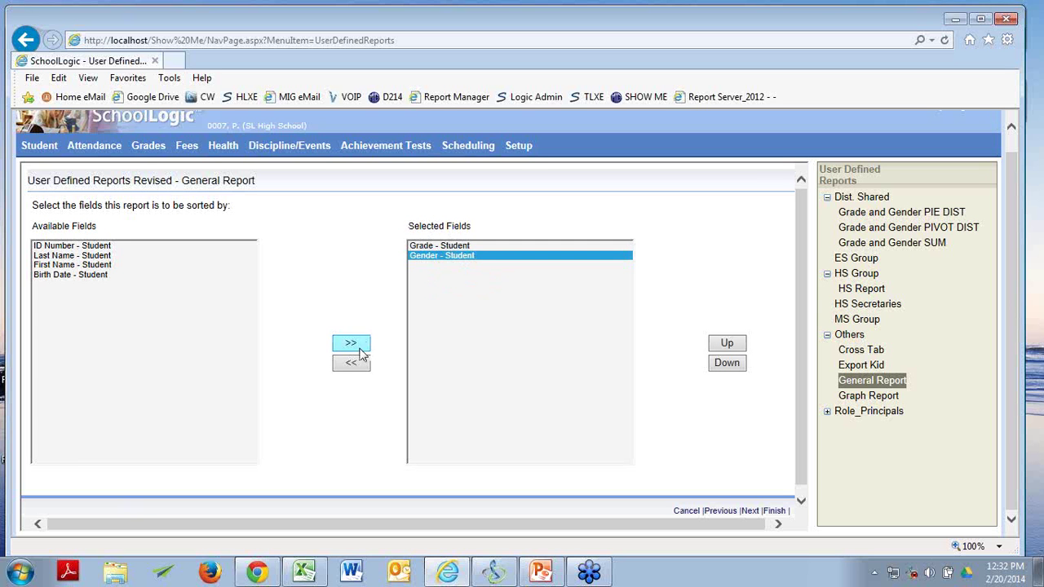
click(728, 509)
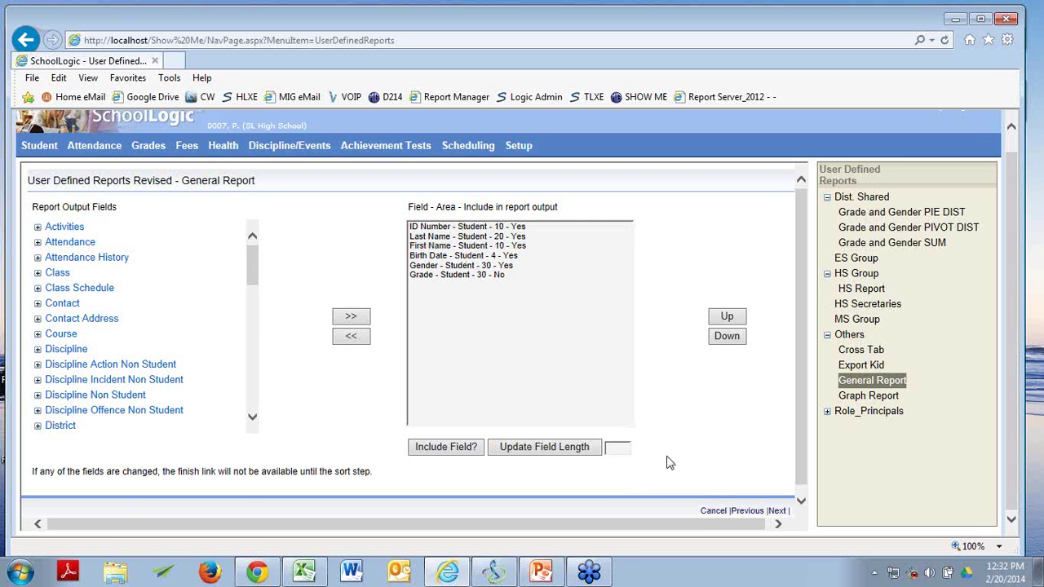
click(775, 514)
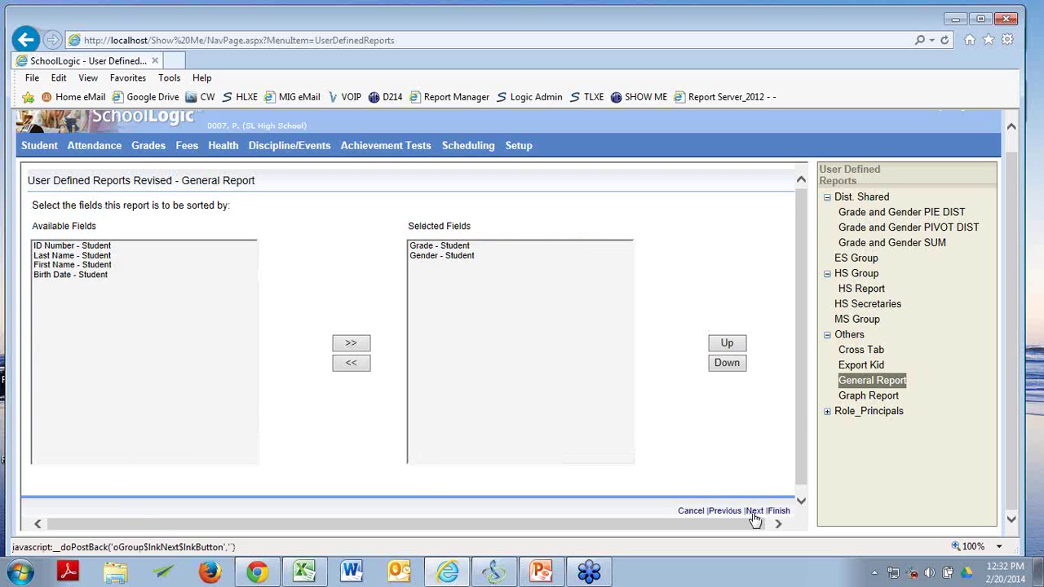
click(754, 512)
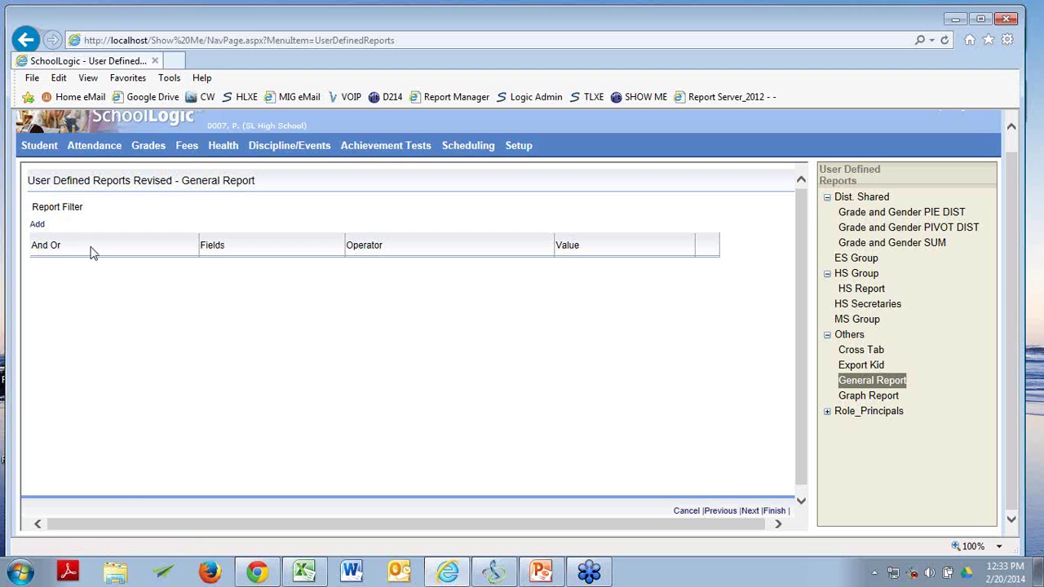
Add a filter row limiting Grade - Student to 10 (10).
key(alt+Tab)
click(37, 225)
click(294, 267)
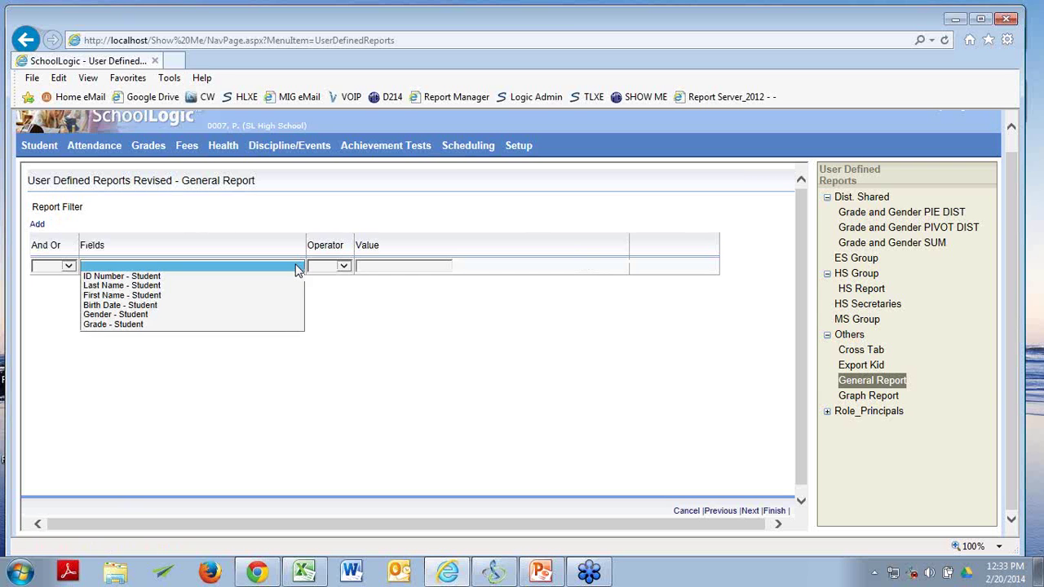
click(285, 325)
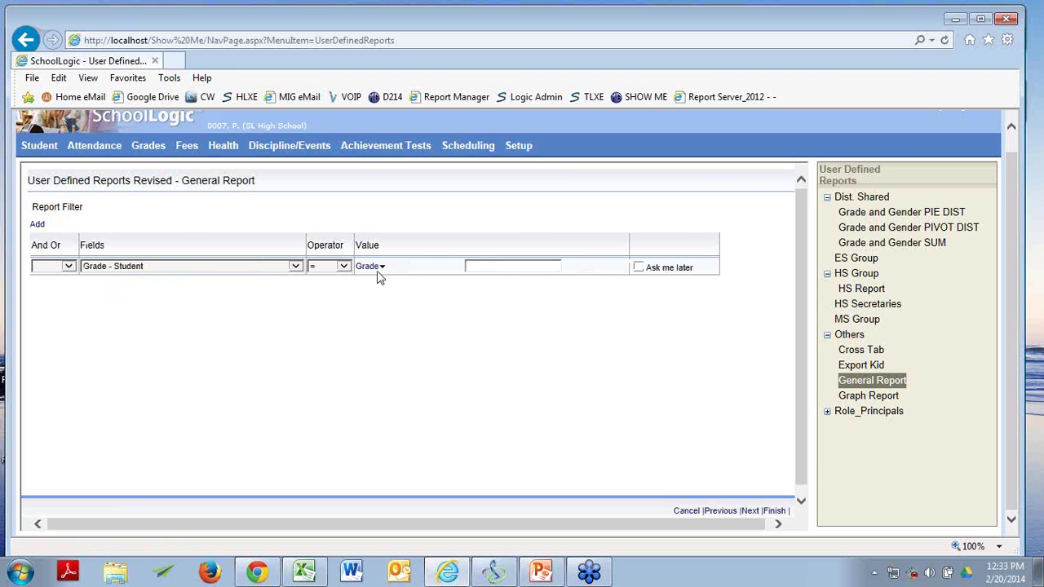
click(369, 266)
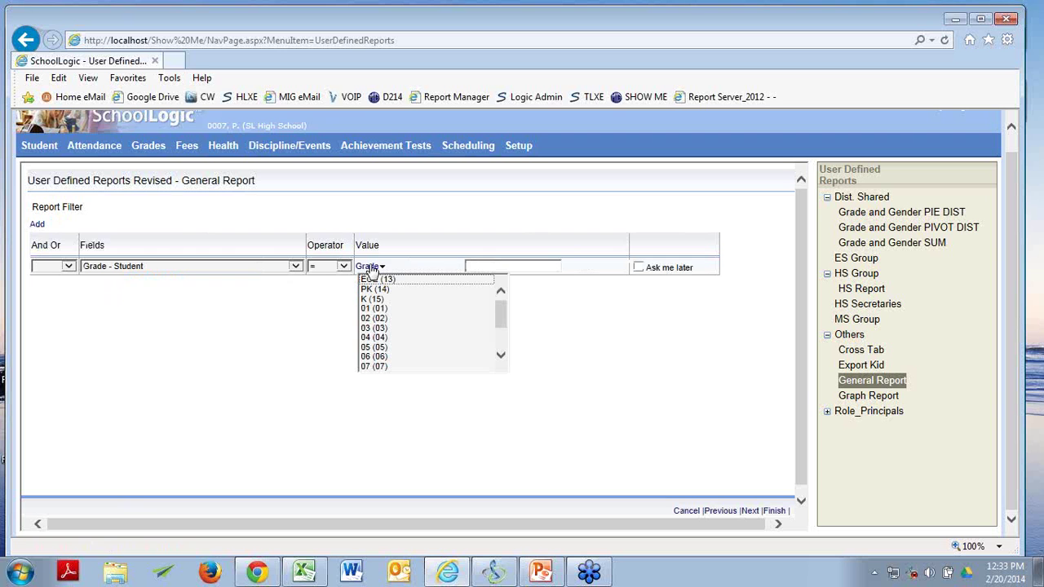
drag(504, 312, 448, 366)
click(415, 342)
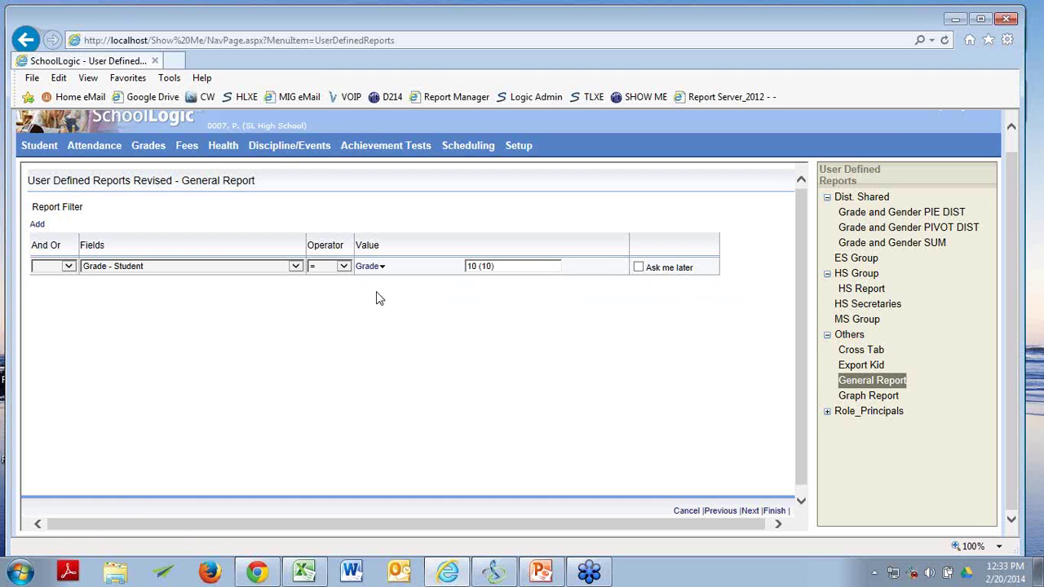
Add a second filter row limiting Gender - Student to Female (F) and check the join options.
click(34, 228)
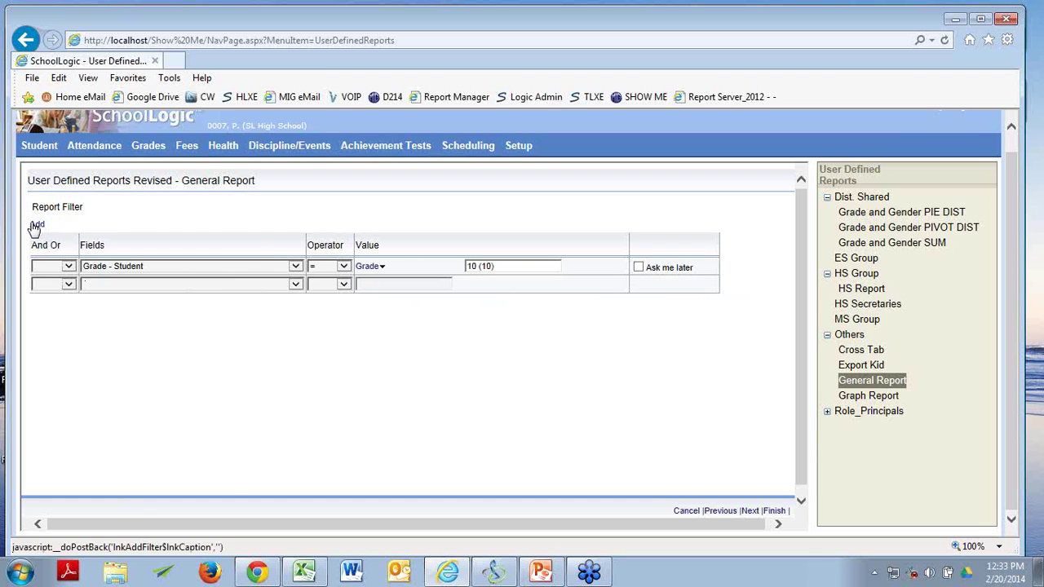
click(297, 285)
click(267, 332)
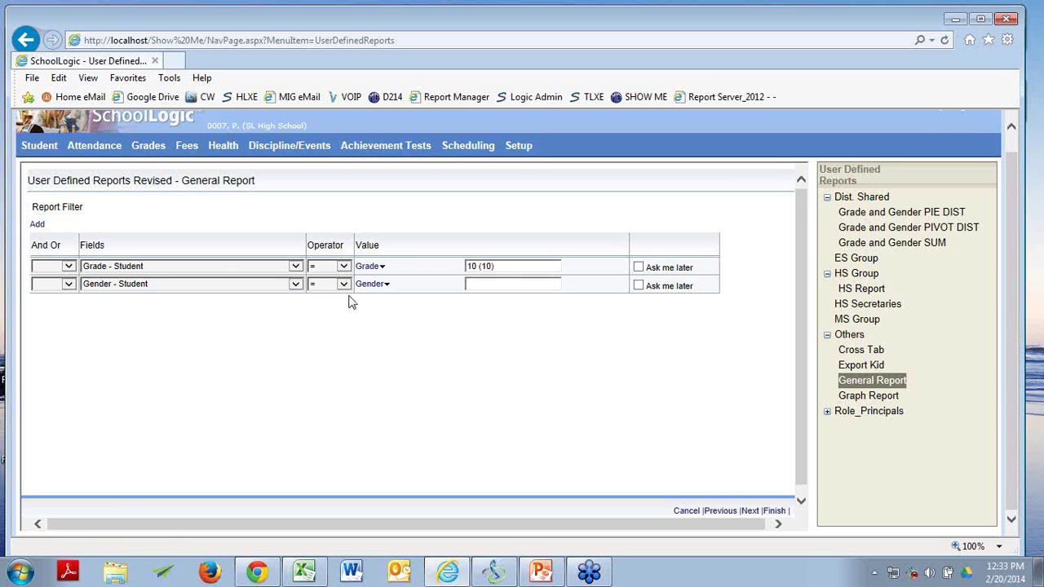
click(368, 285)
click(375, 297)
click(68, 284)
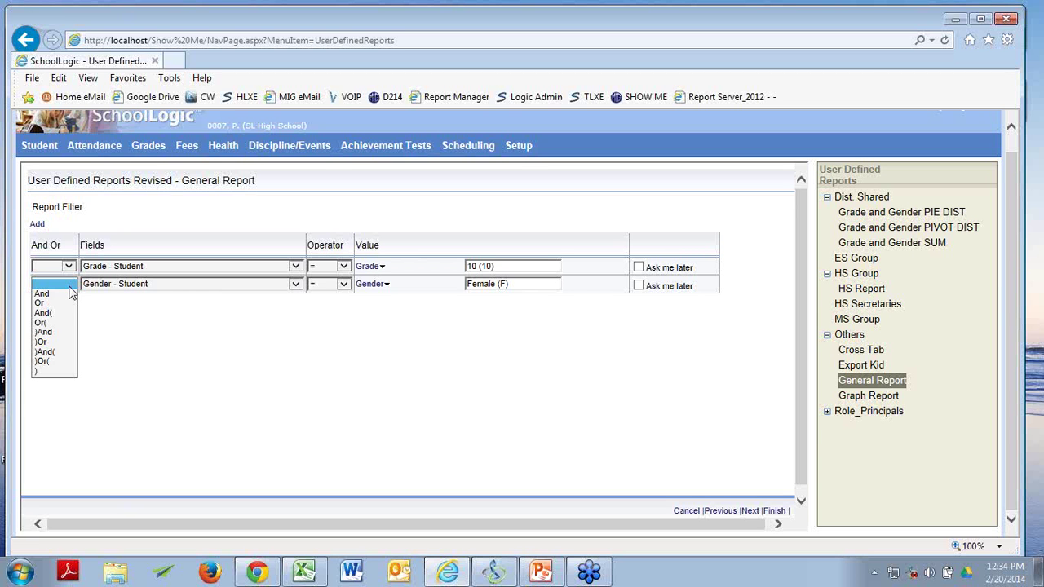
click(57, 293)
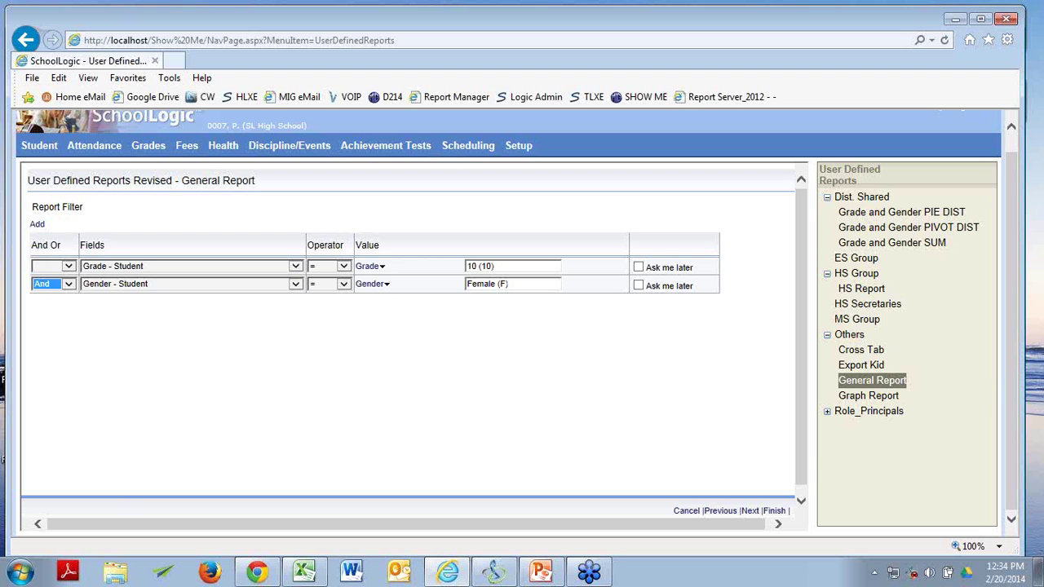
key(alt+Tab)
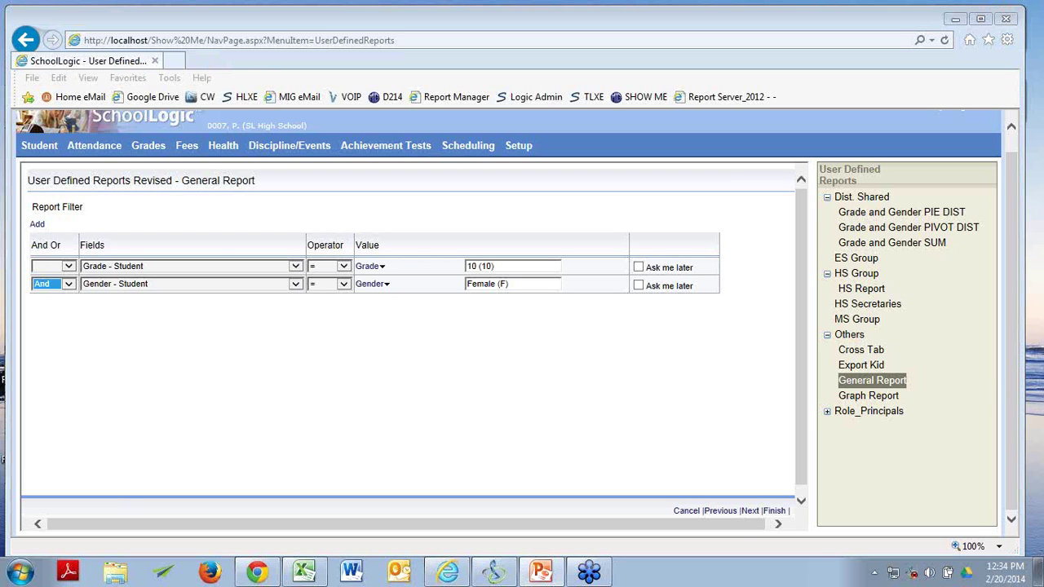
click(69, 285)
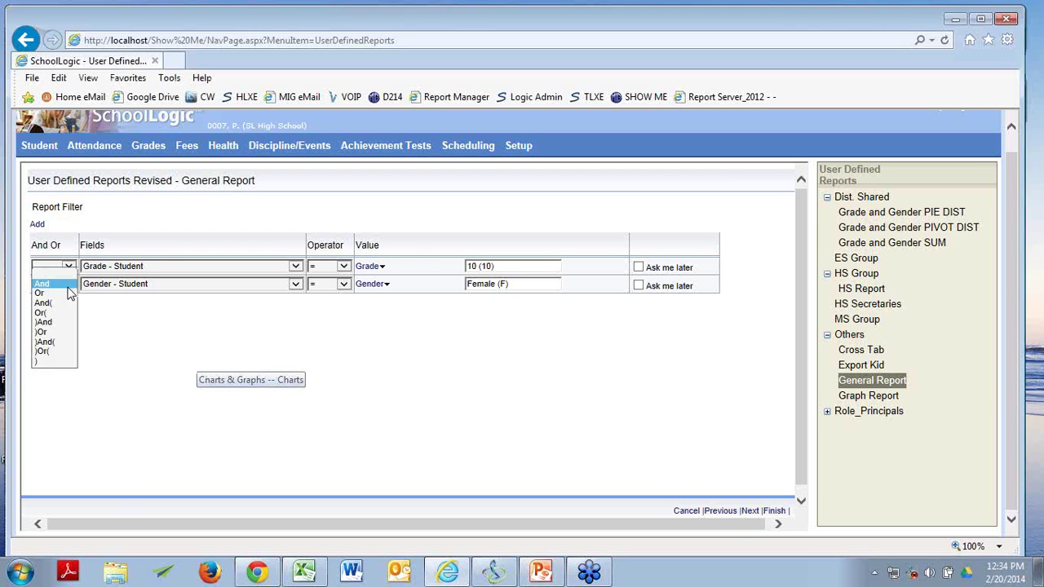
click(59, 294)
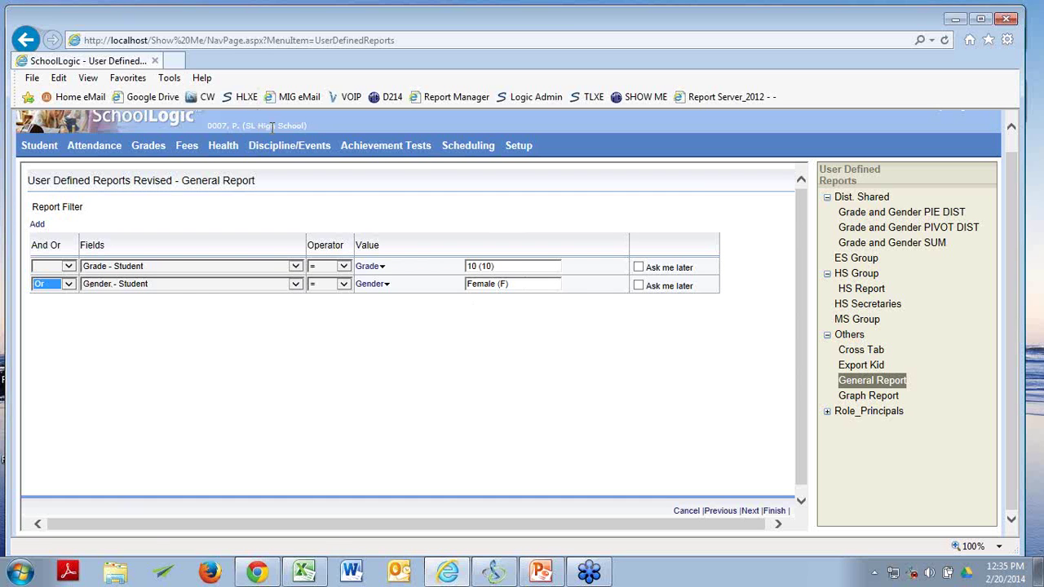
click(555, 223)
click(69, 284)
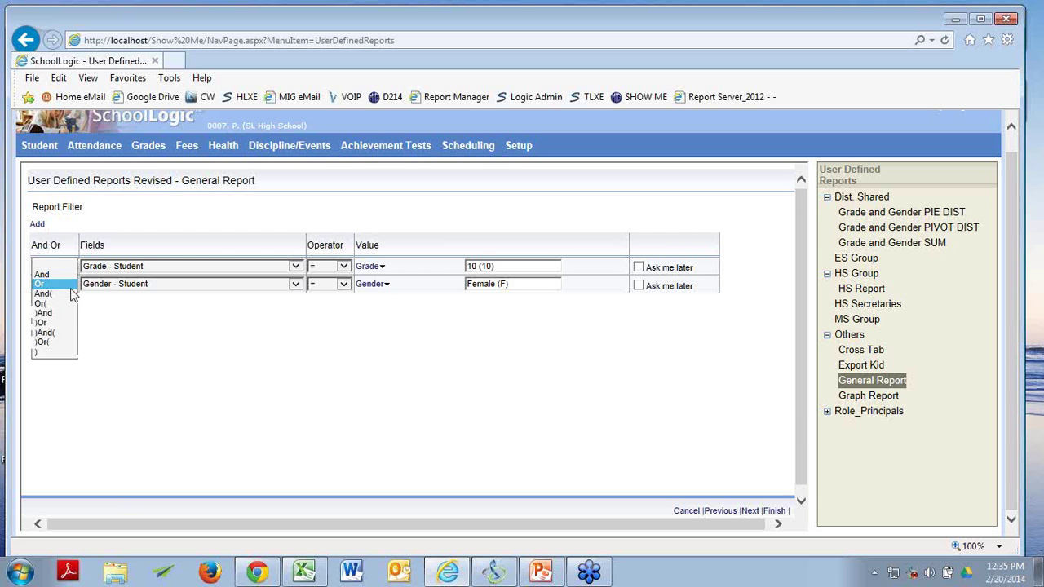
click(71, 285)
click(70, 286)
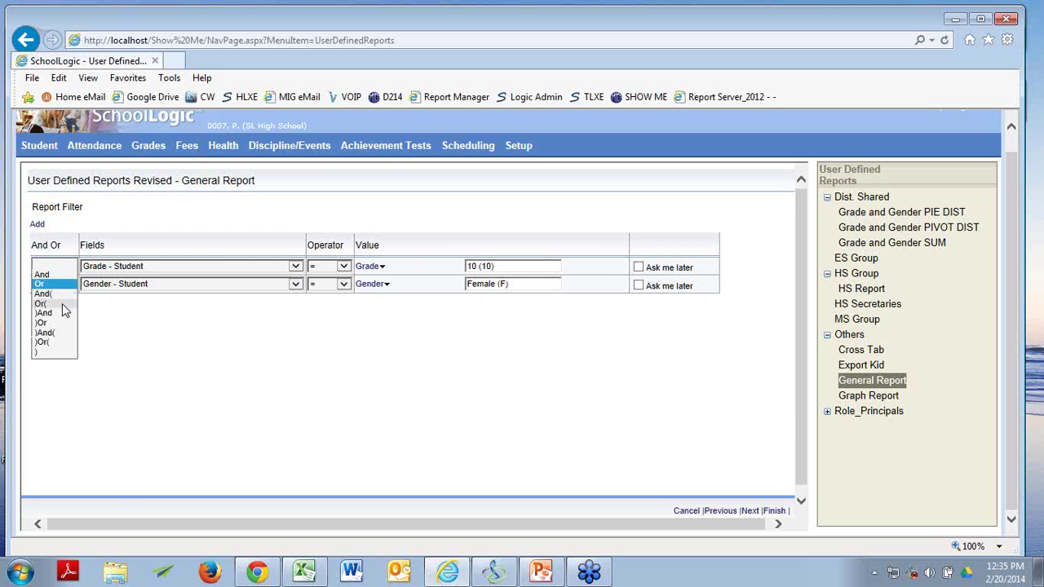
click(50, 284)
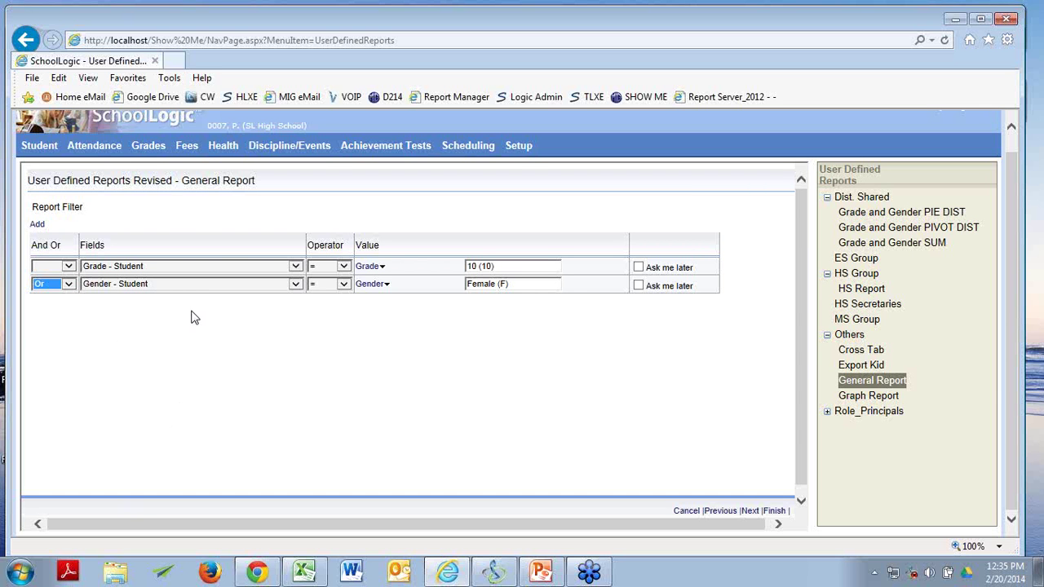
Change the second filter row to First Name - Student with the < operator.
click(345, 285)
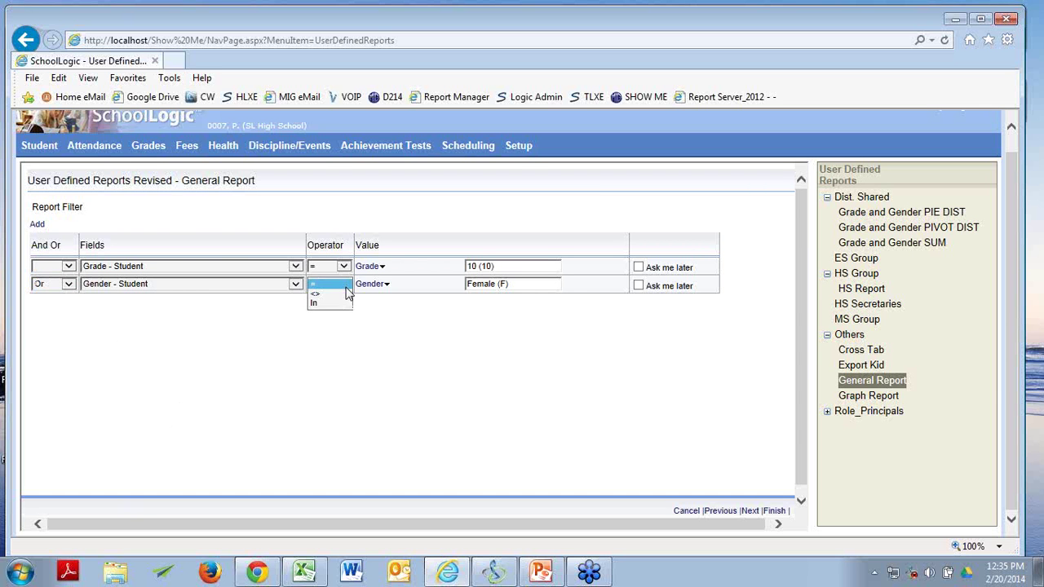
click(346, 286)
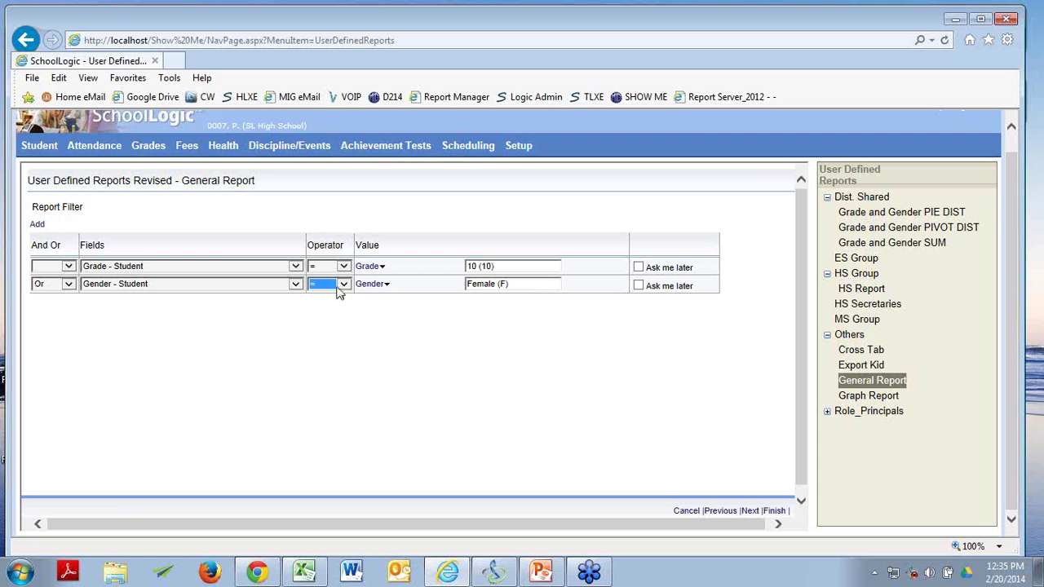
click(296, 285)
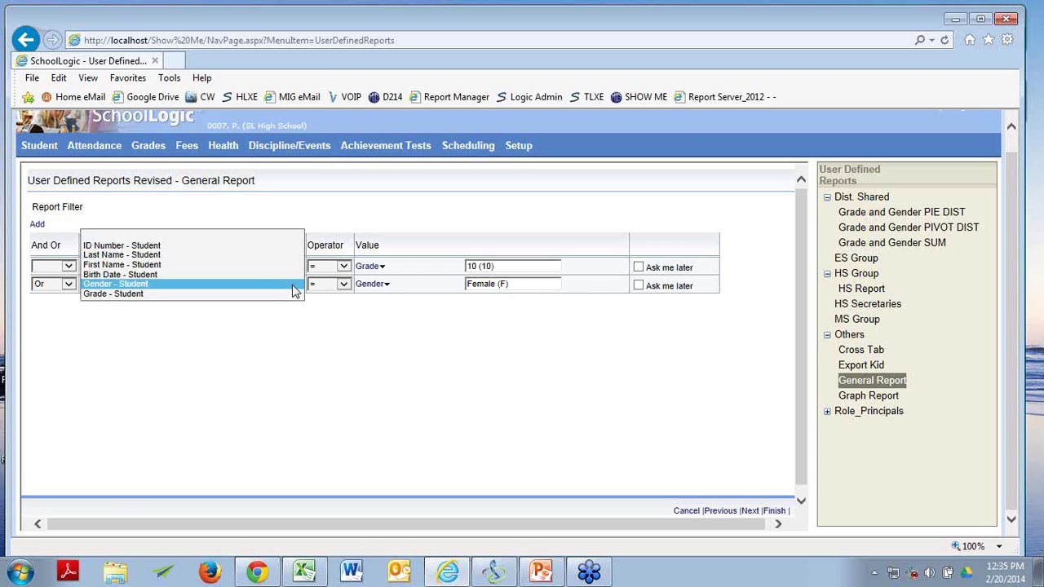
click(251, 266)
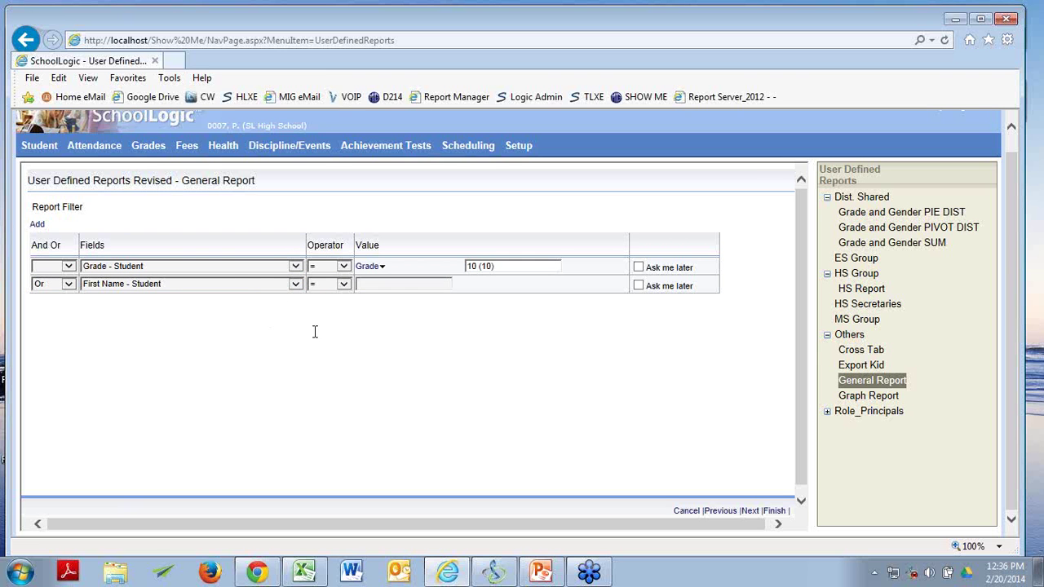
click(344, 267)
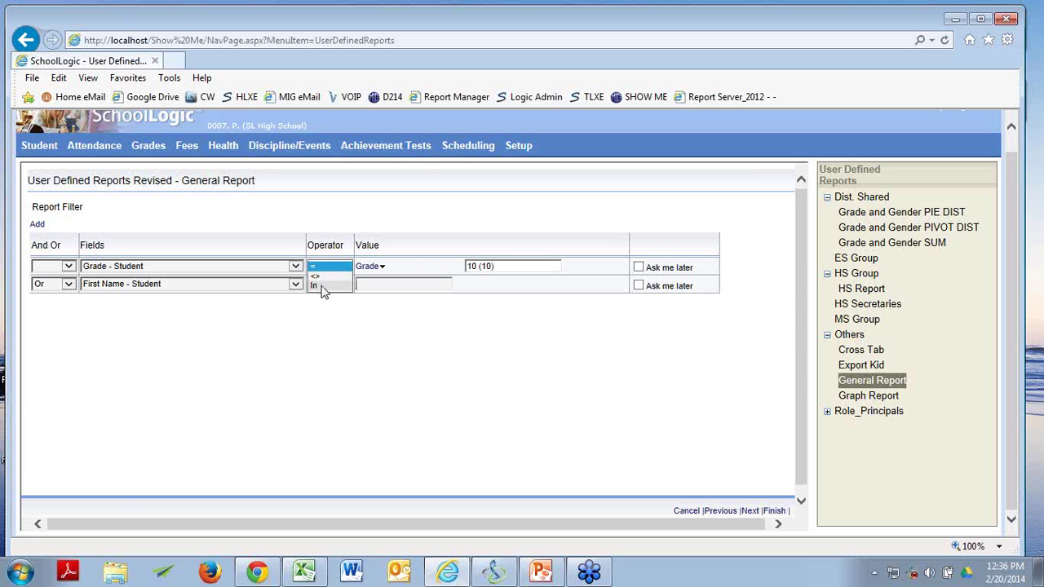
click(329, 345)
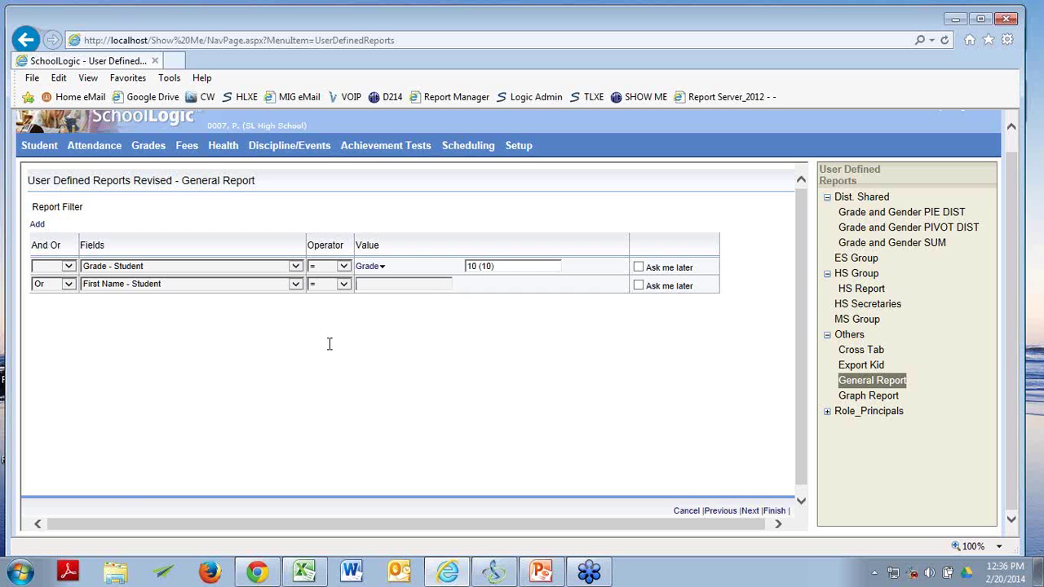
click(344, 284)
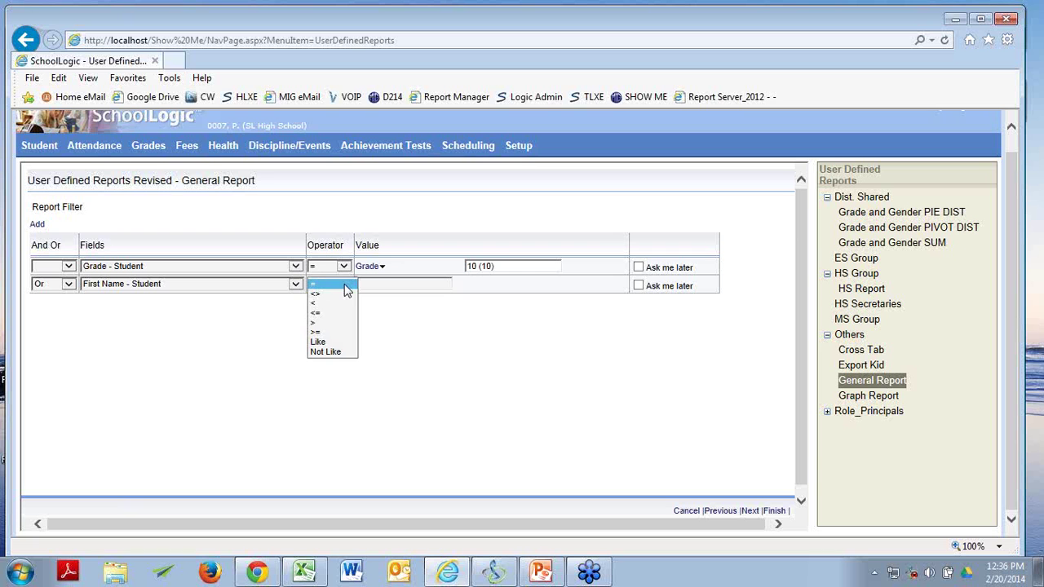
click(345, 303)
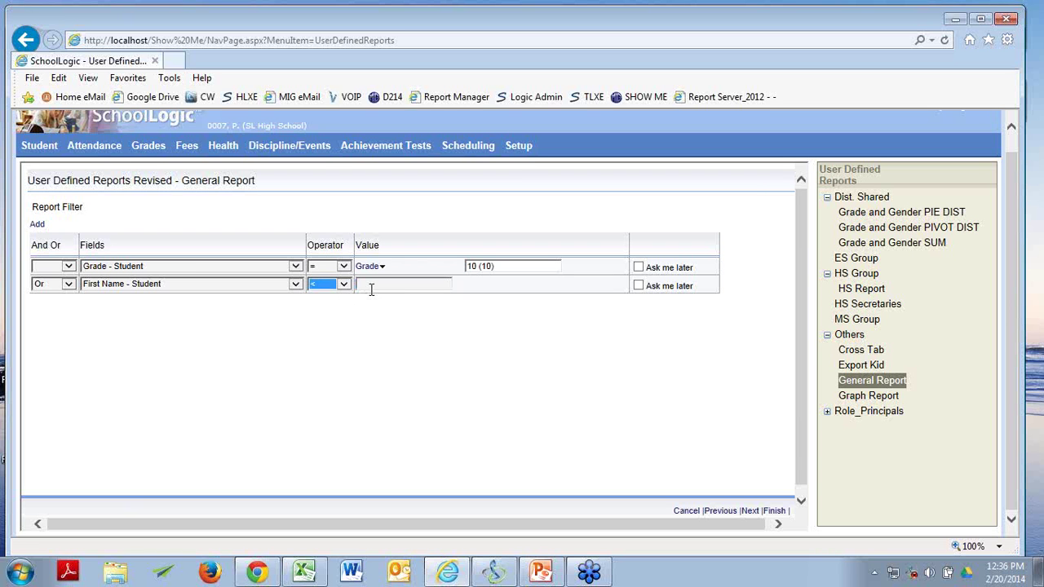
Type the first-name value into the second row's Value box, correcting a typo.
click(372, 286)
text(T)
text(ower)
key(BackSpace)
key(BackSpace)
key(BackSpace)
key(BackSpace)
text(homas)
Keep the Grade comparison as less than, clear its value 10, and tick Ask me later.
click(344, 285)
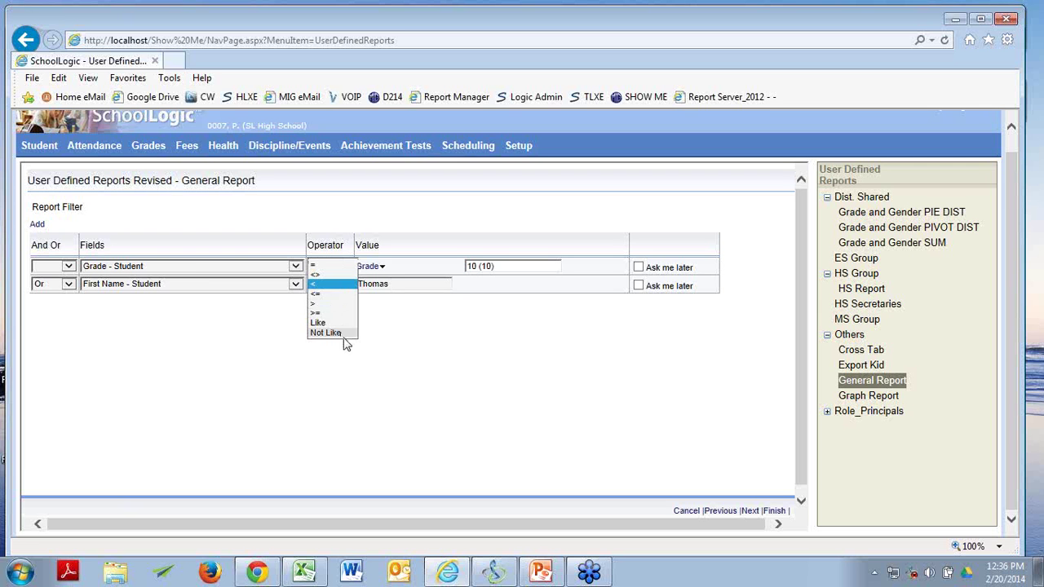
click(203, 336)
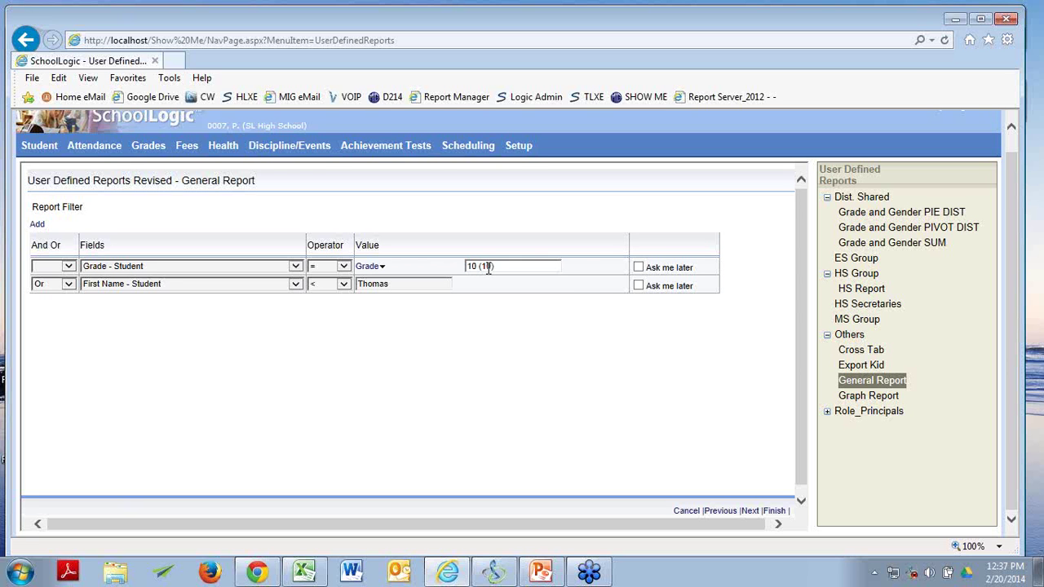
click(499, 266)
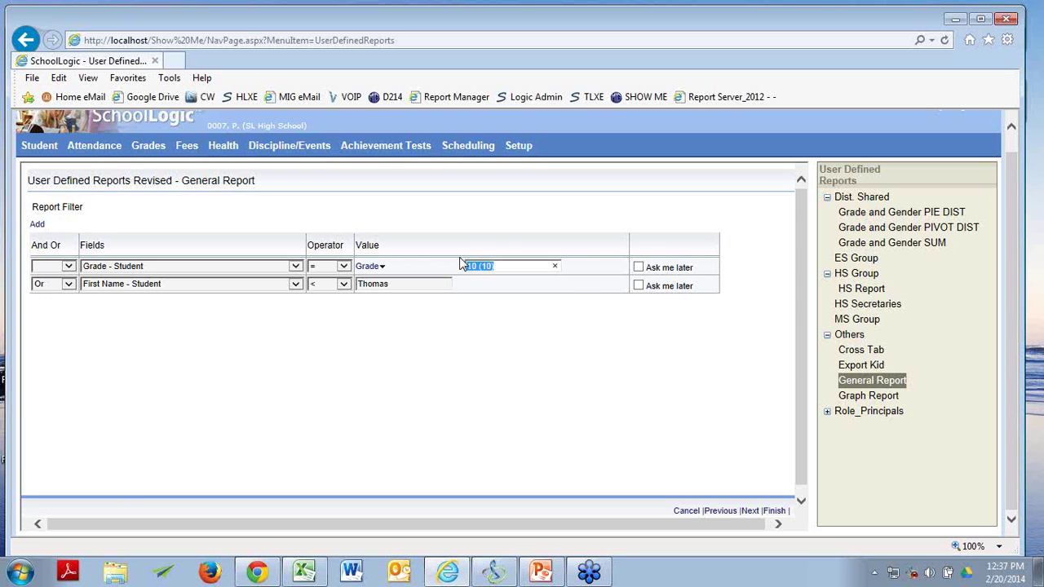
key(BackSpace)
click(638, 267)
key(alt+Tab)
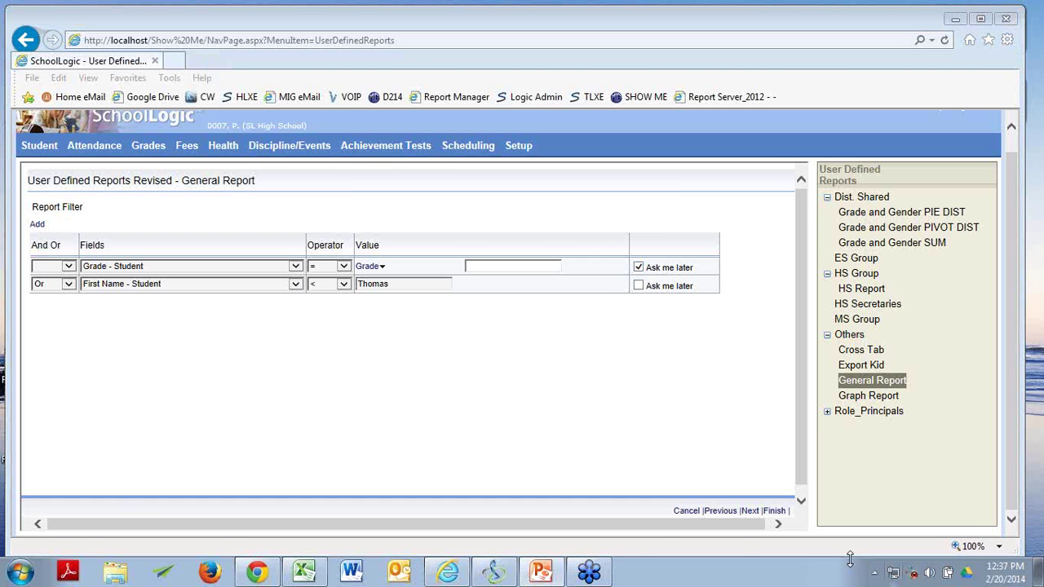
click(750, 511)
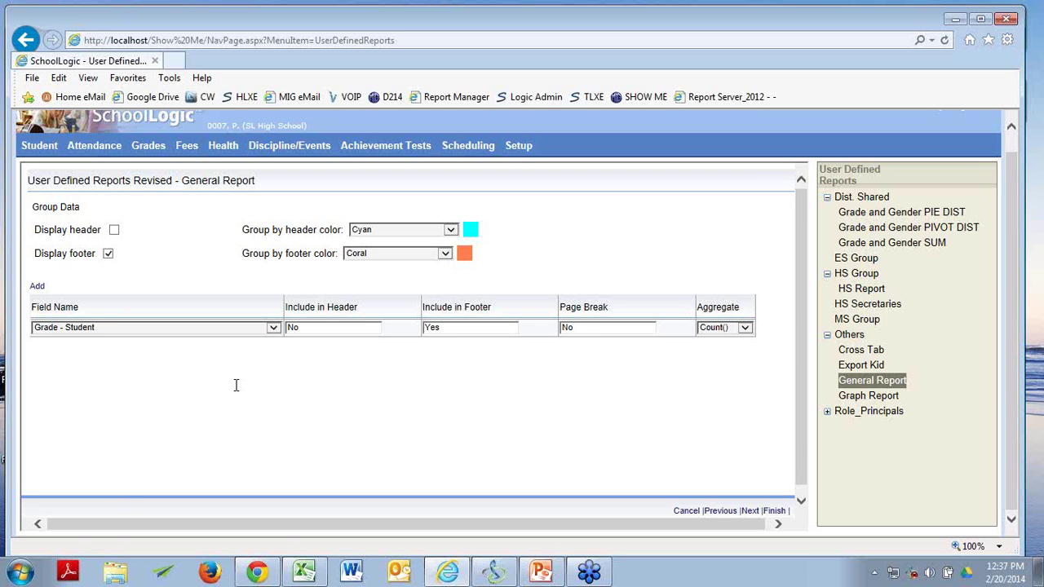
click(745, 331)
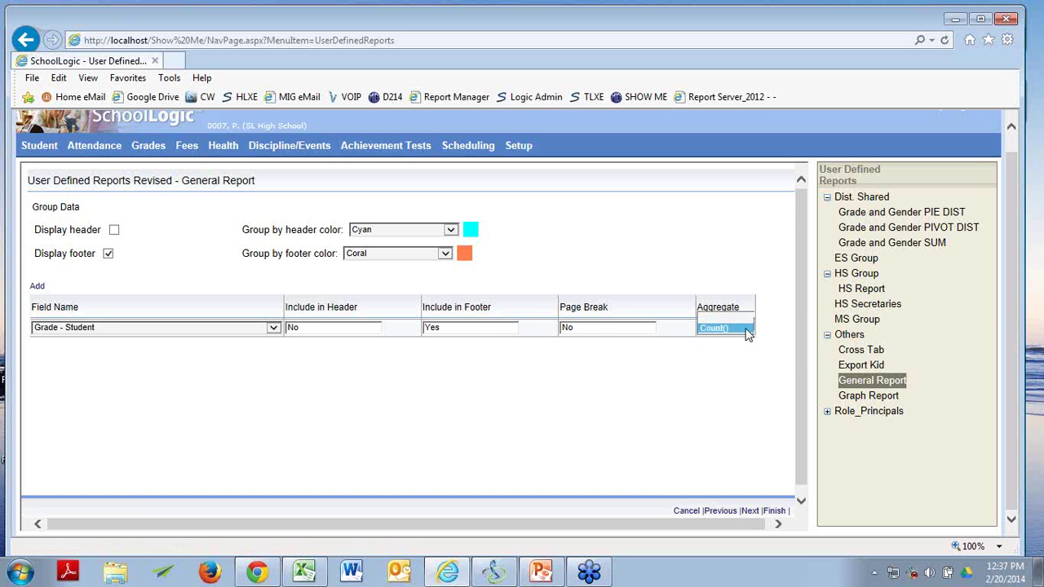
click(747, 331)
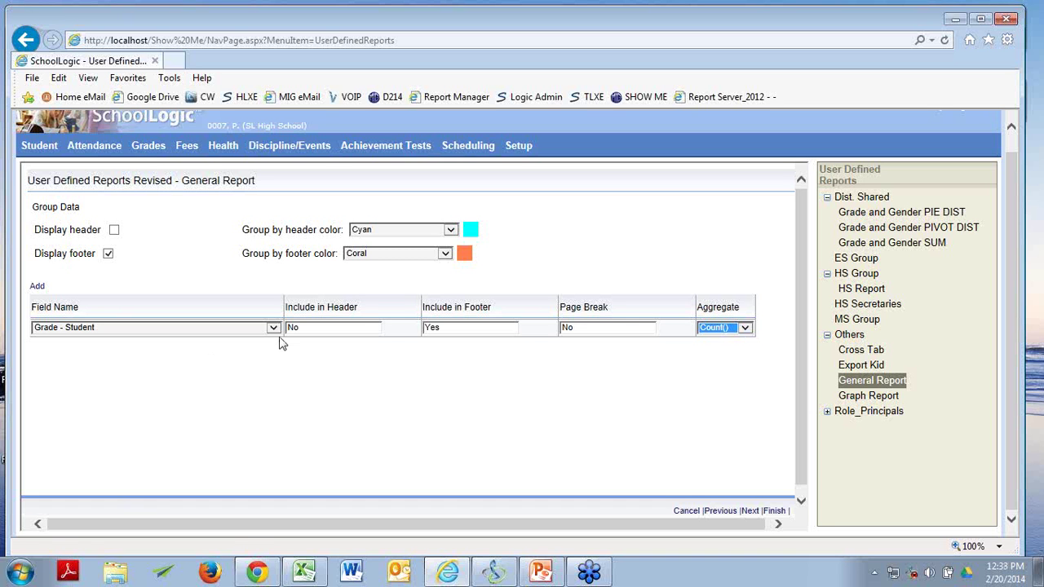
Choose Menu as the run location and place the report under Demographic Reports.
click(750, 511)
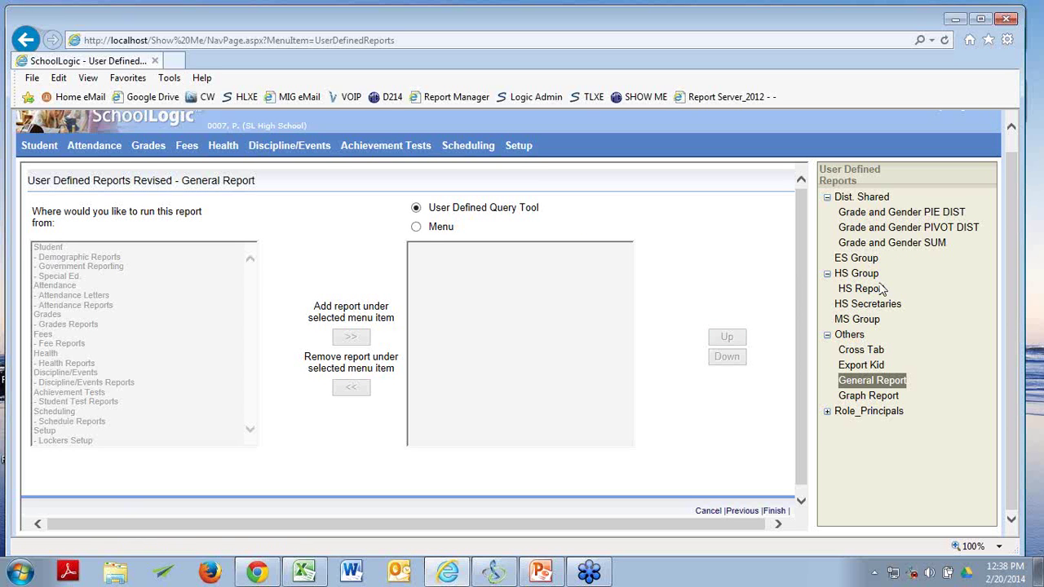
click(416, 228)
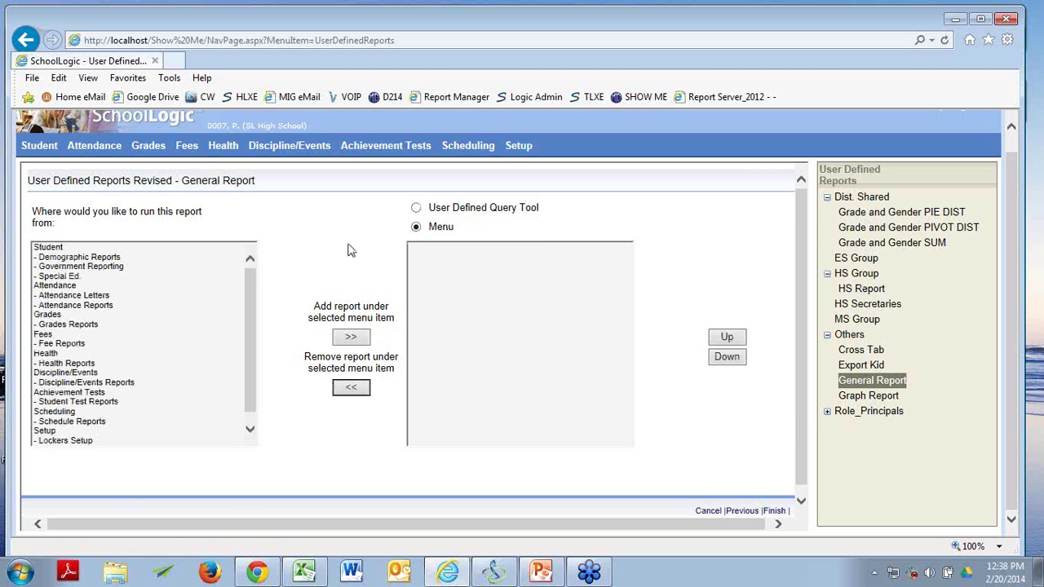
click(107, 259)
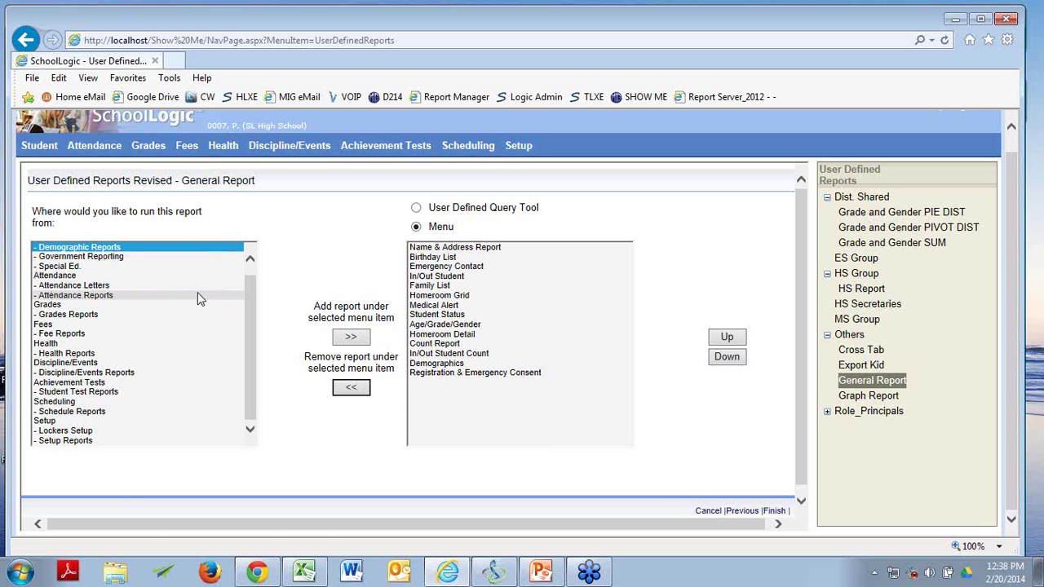
mouse_move(38, 152)
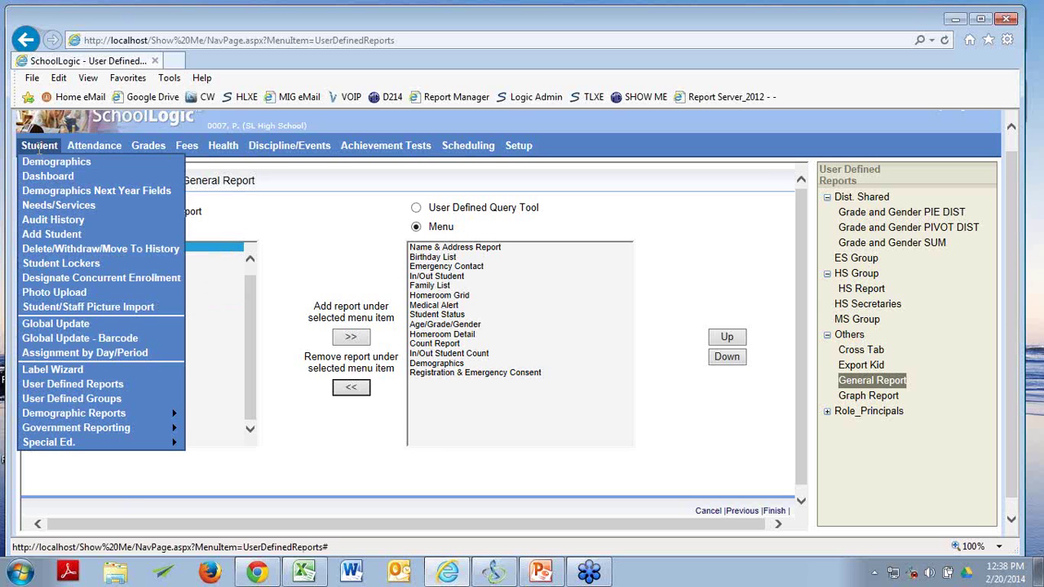
mouse_move(112, 414)
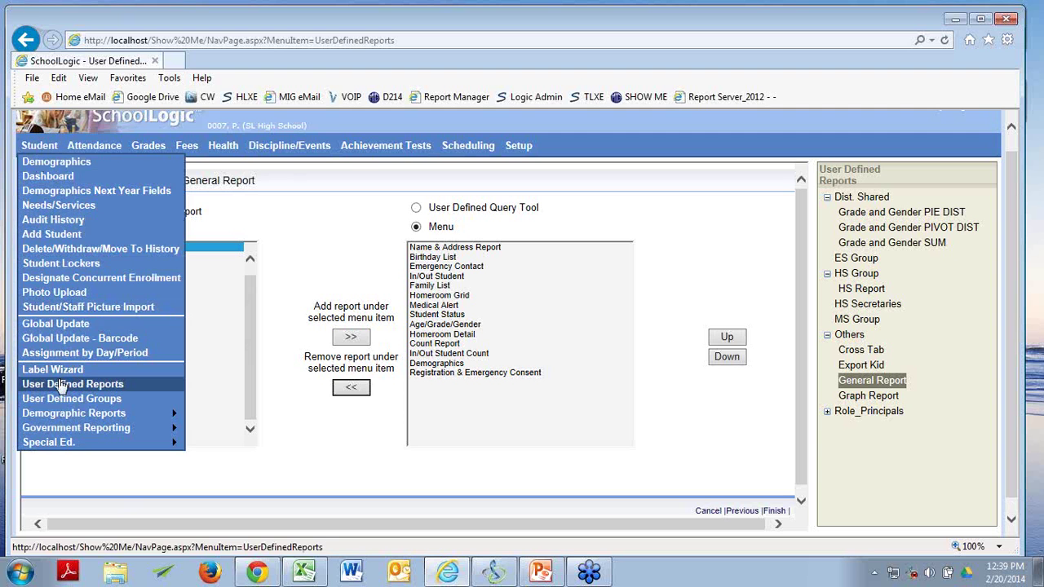
Load Grade and Gender SUM from User Defined Reports, then sign out of SchoolLogic.
click(67, 384)
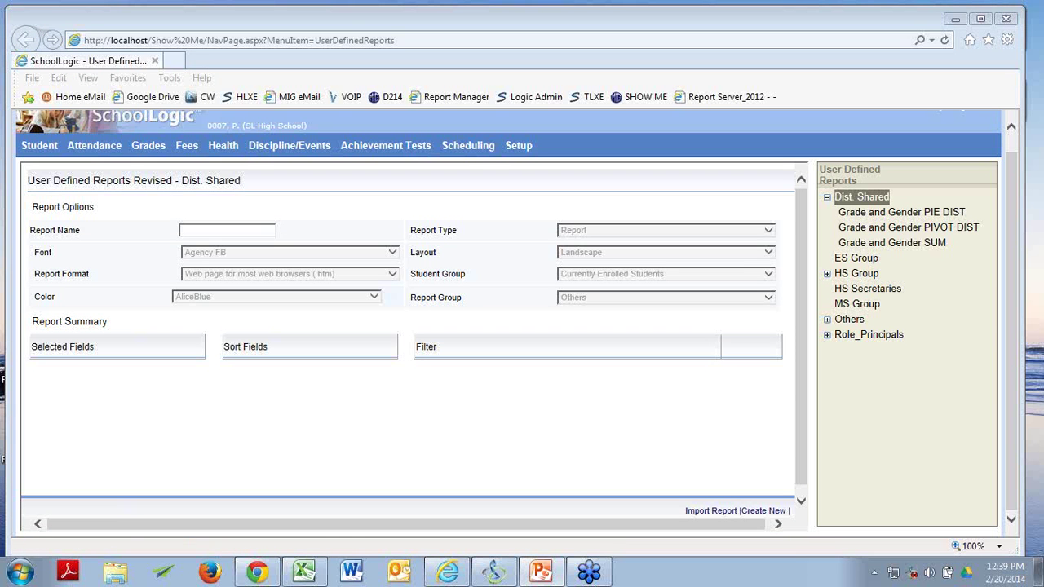
click(897, 243)
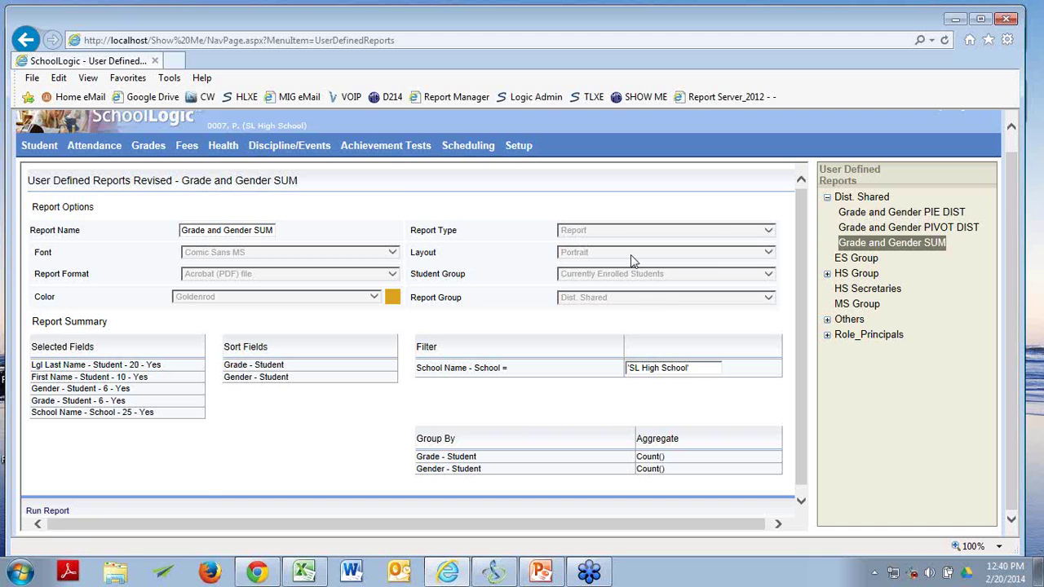
scroll(1006, 213, up, 2)
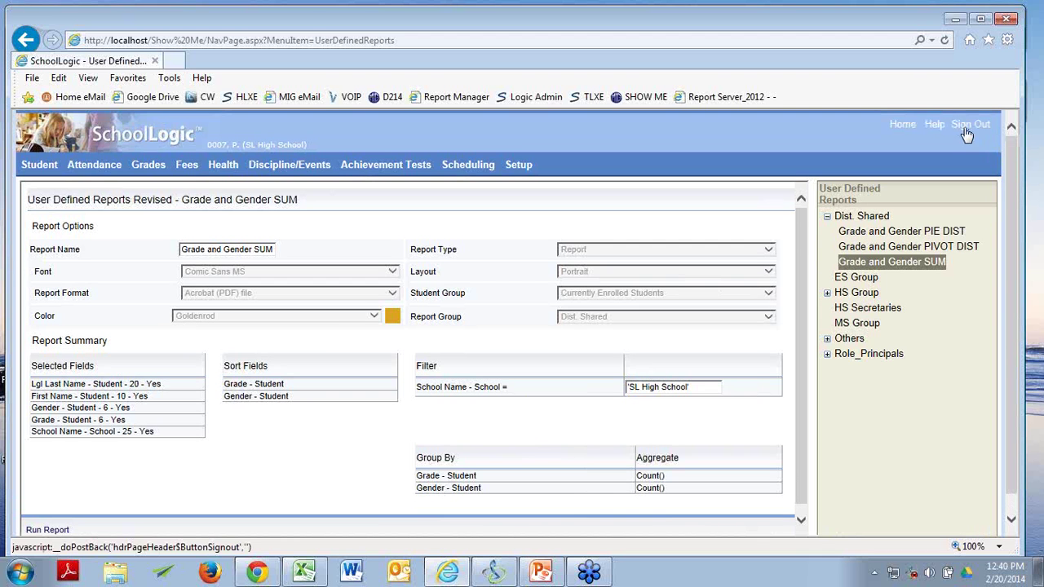
click(967, 122)
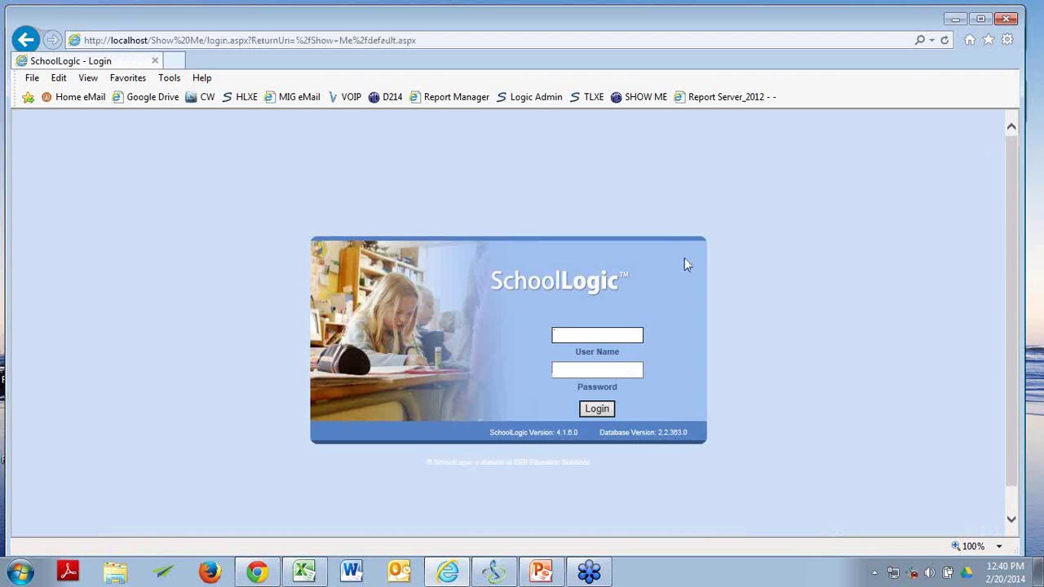
Log back in with the administrator username and password.
text(admin)
key(Tab)
text(admin)
key(Return)
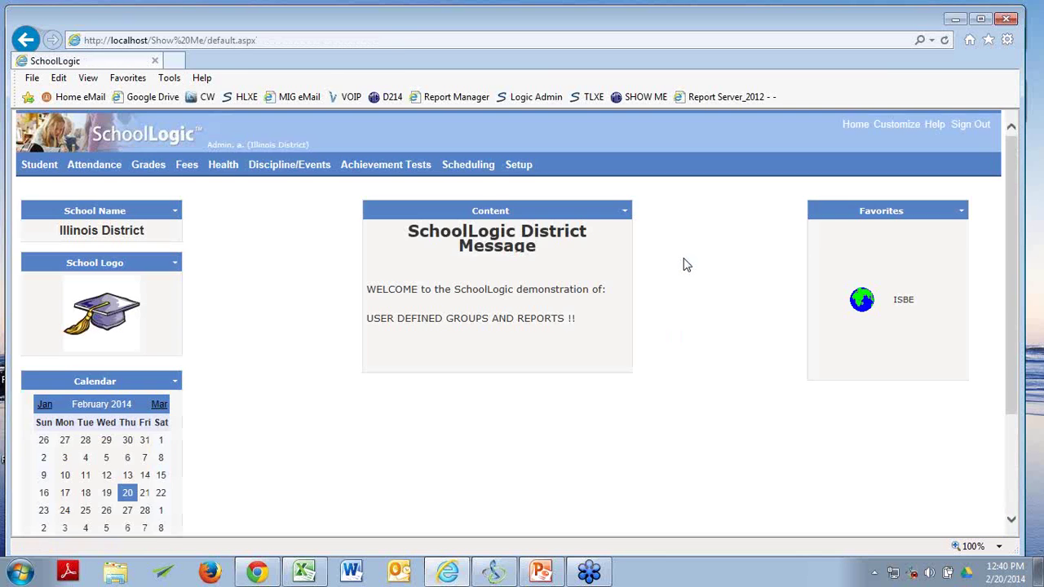
Open User Defined Reports from the Student menu and load Grade and Gender SUM's details.
mouse_move(34, 166)
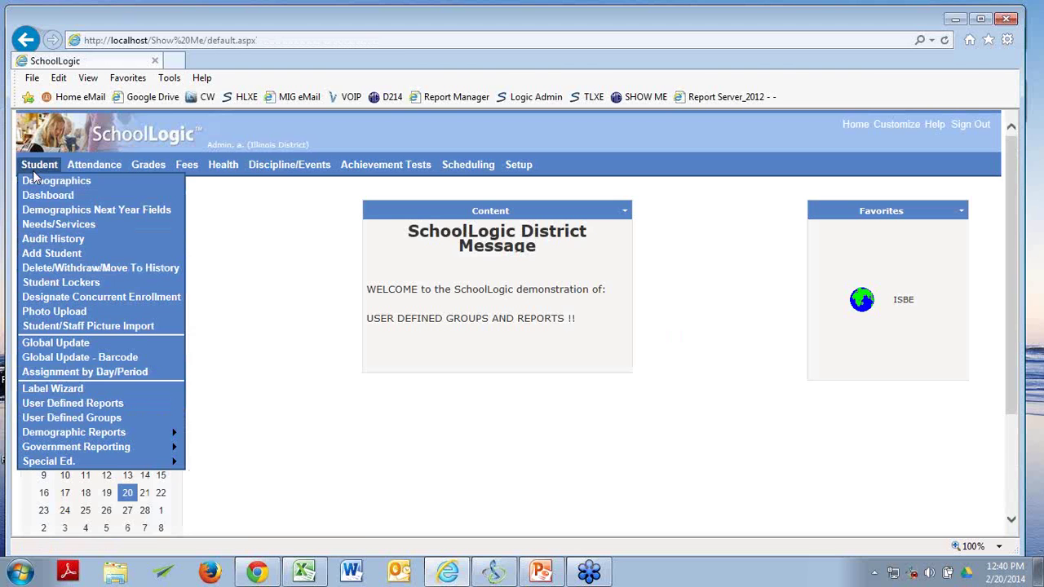
click(60, 407)
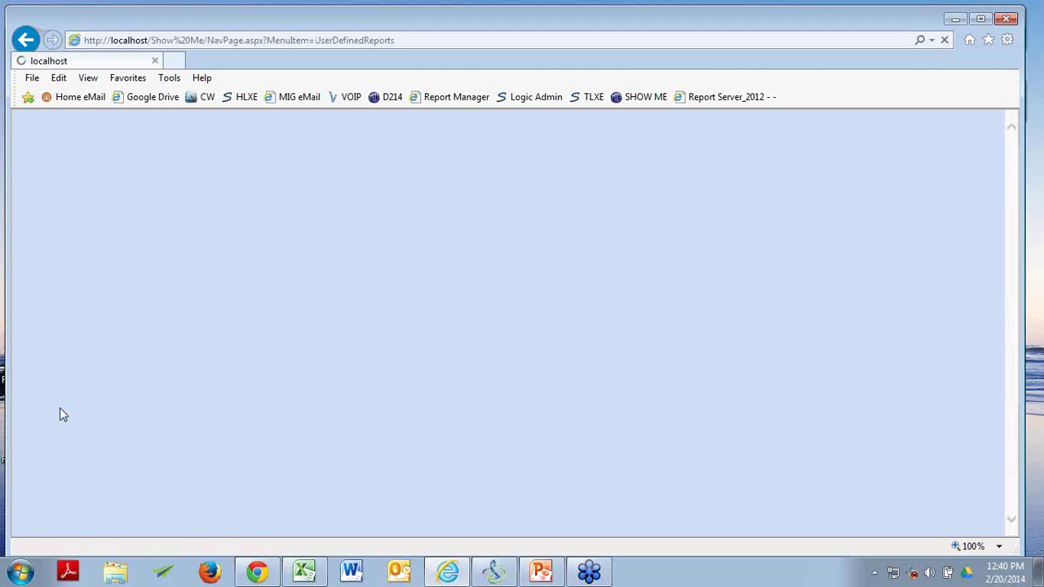
click(896, 244)
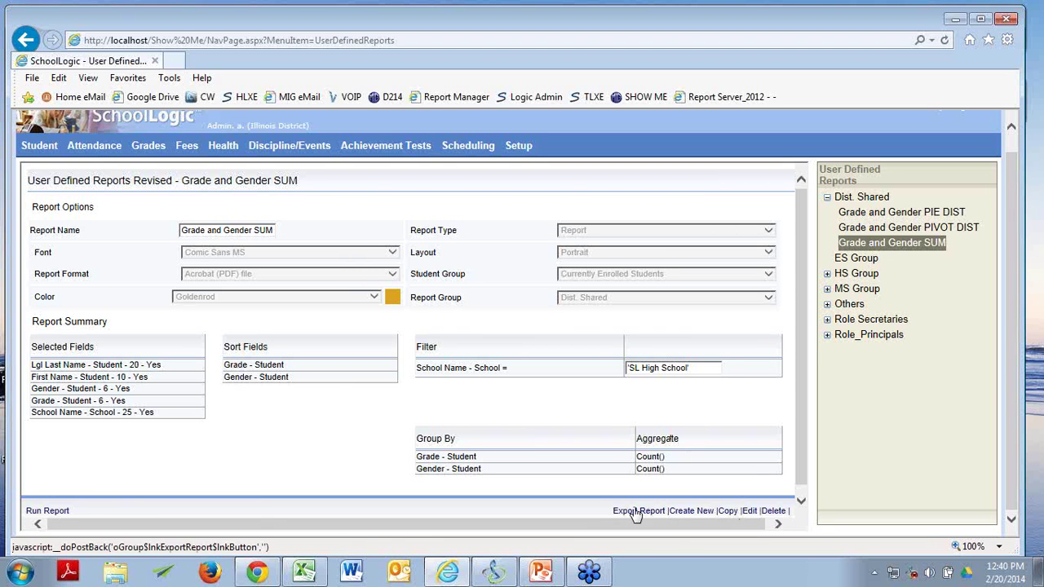
Edit Grade and Gender SUM, stepping past options, output fields, sort fields and filter to Group Data.
click(749, 511)
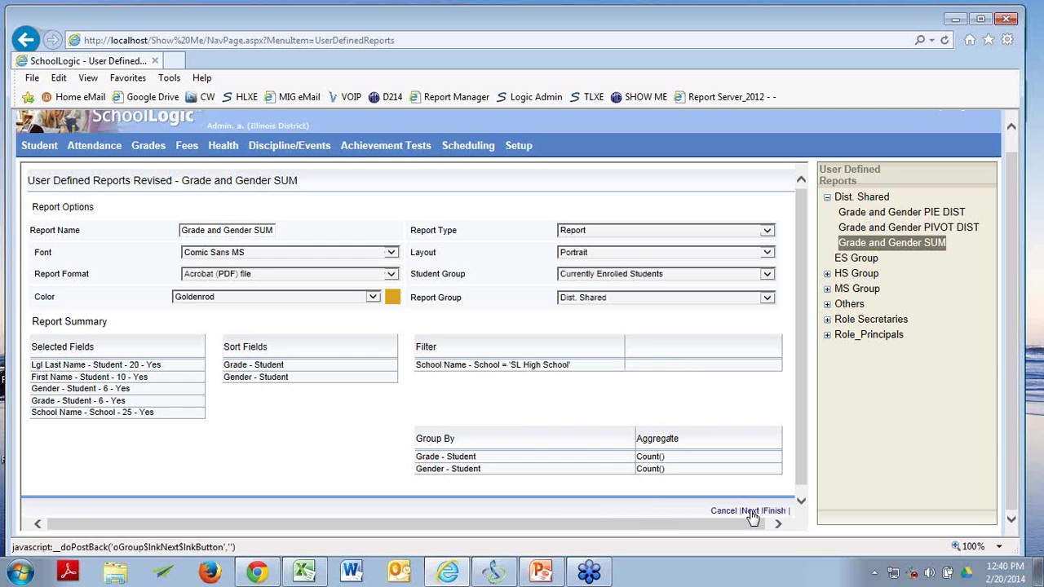
click(749, 511)
click(748, 512)
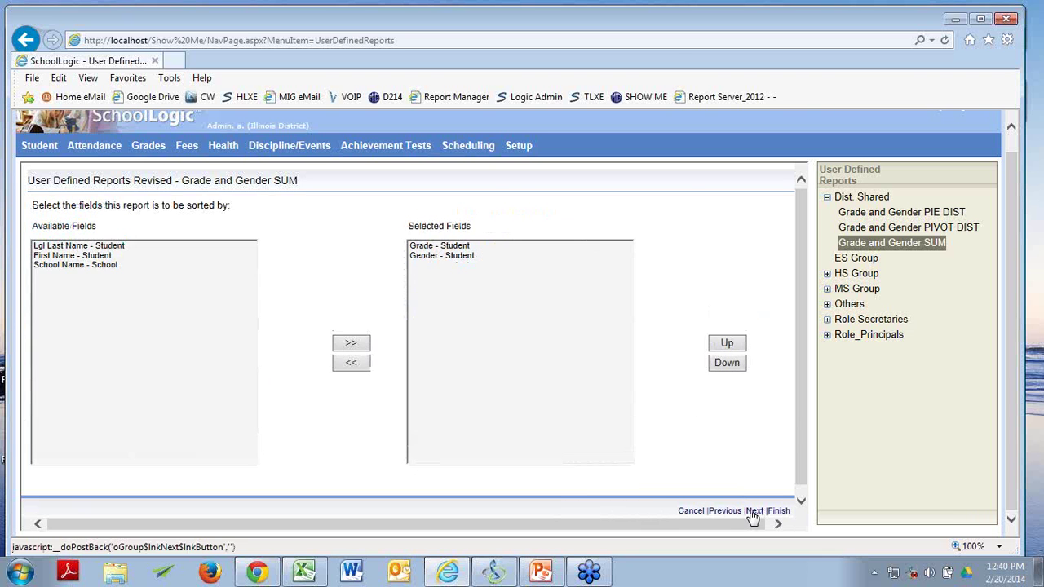
click(748, 512)
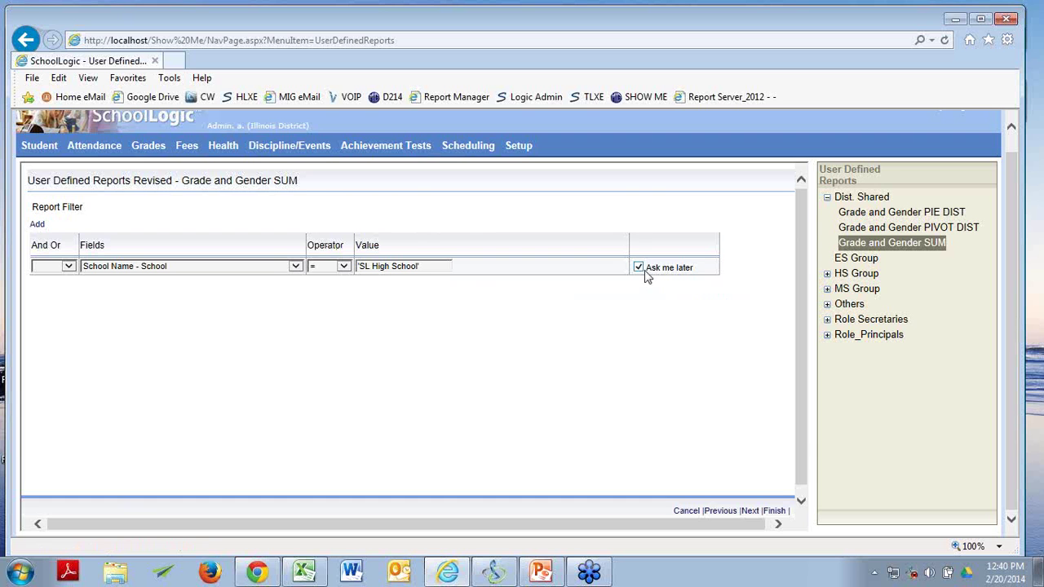
click(751, 512)
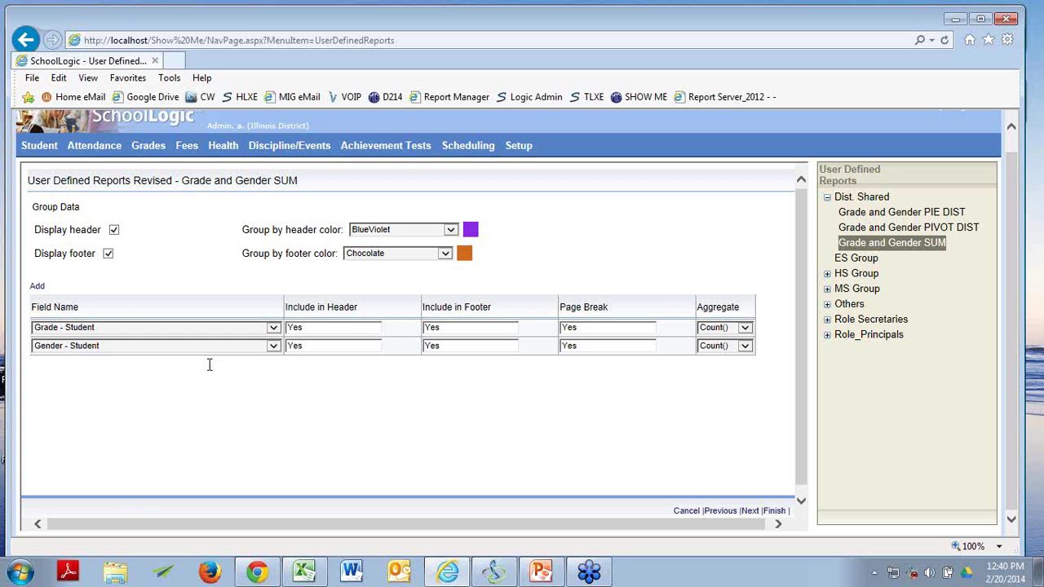
click(725, 514)
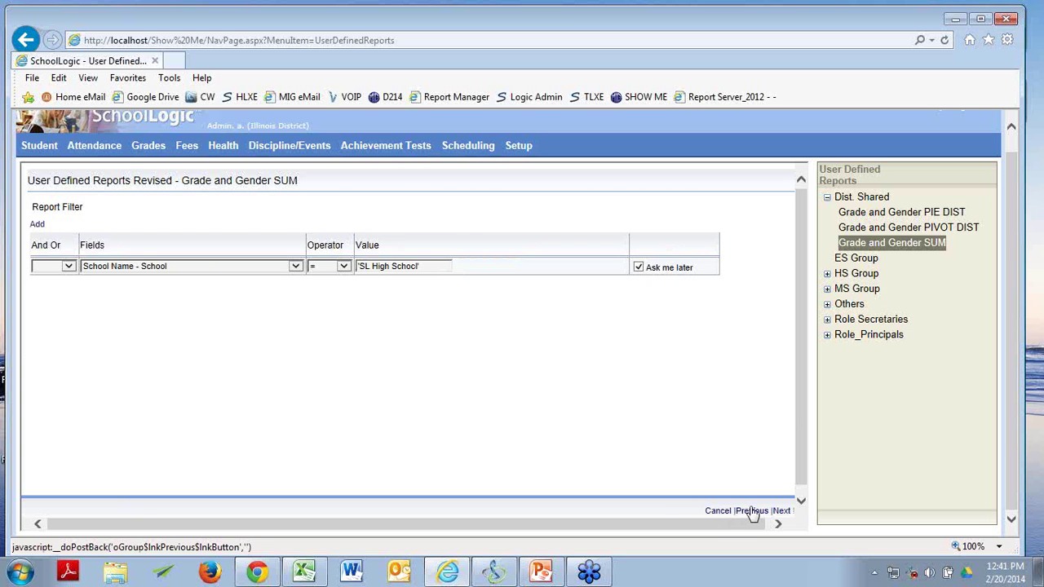
click(750, 511)
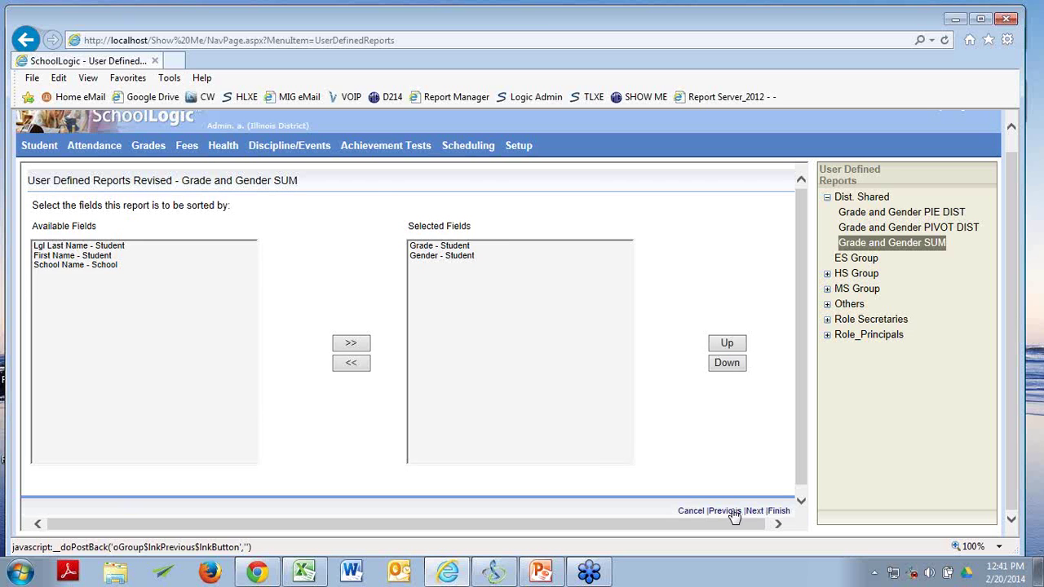
click(731, 513)
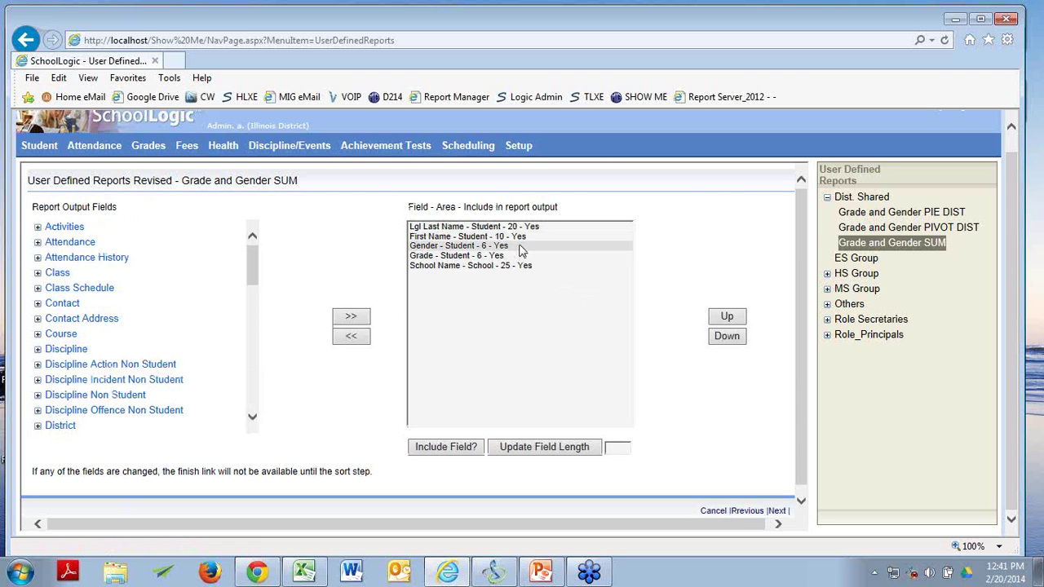
click(776, 512)
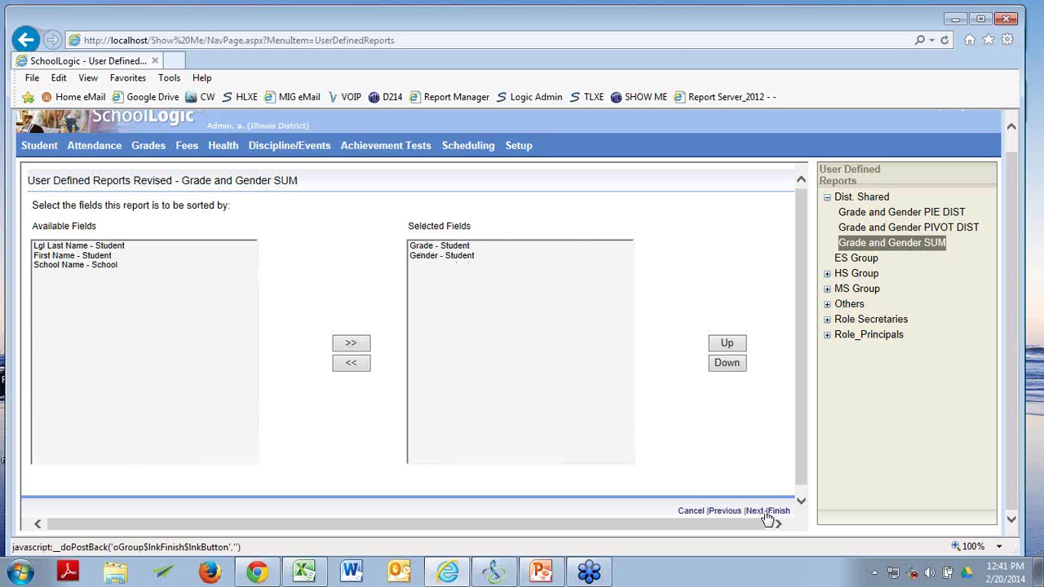
click(754, 512)
click(754, 512)
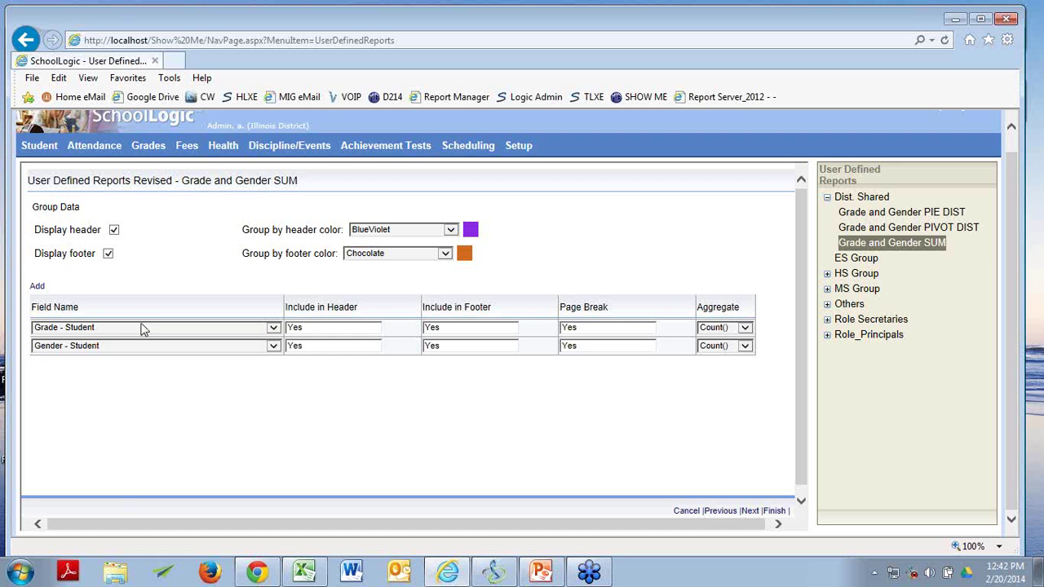
click(745, 329)
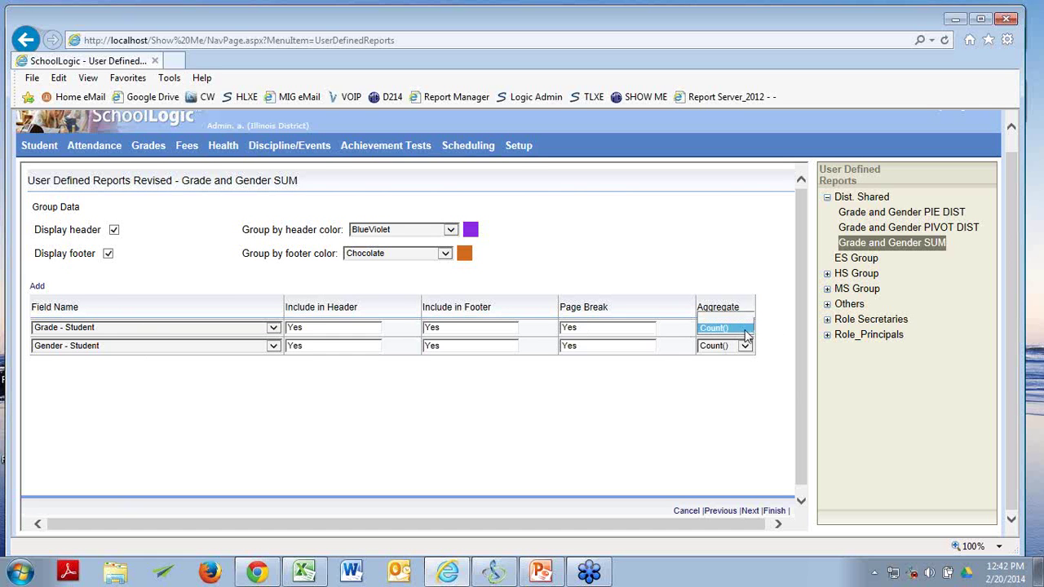
click(744, 328)
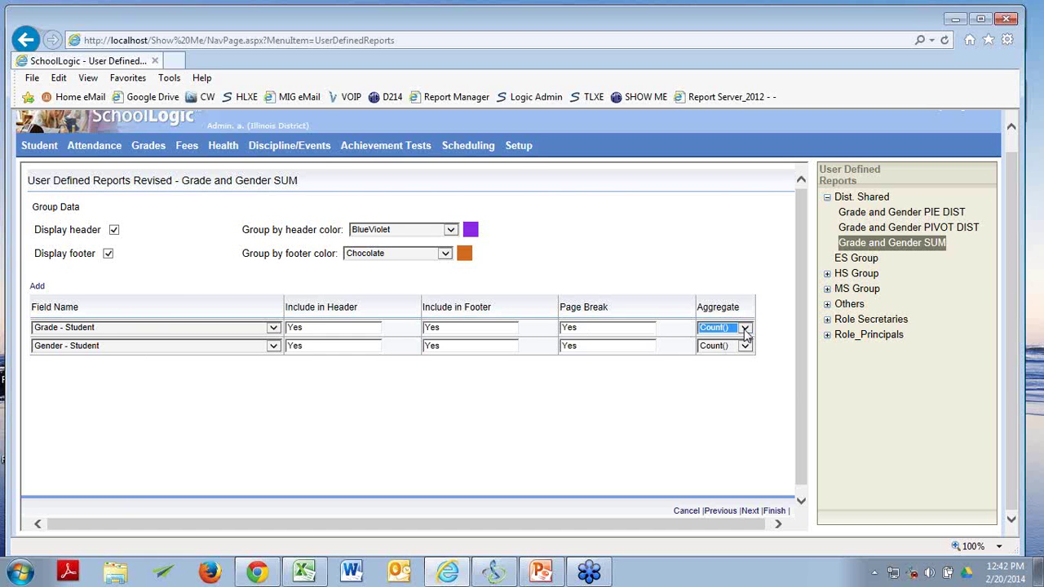
click(724, 292)
click(744, 327)
click(745, 327)
Finish and save the Grade and Gender SUM edits, then run it as a PDF.
click(776, 513)
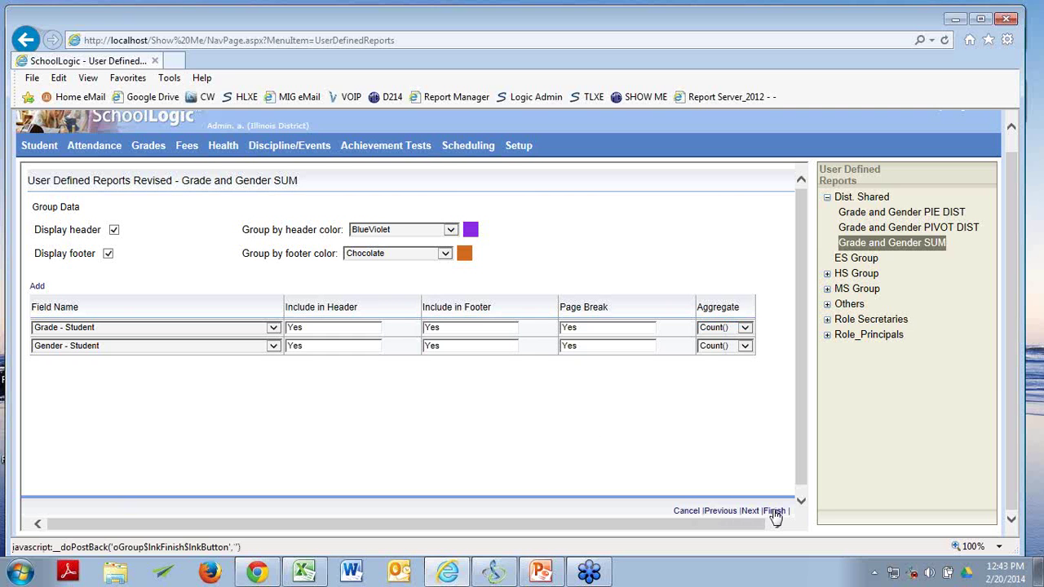
click(776, 513)
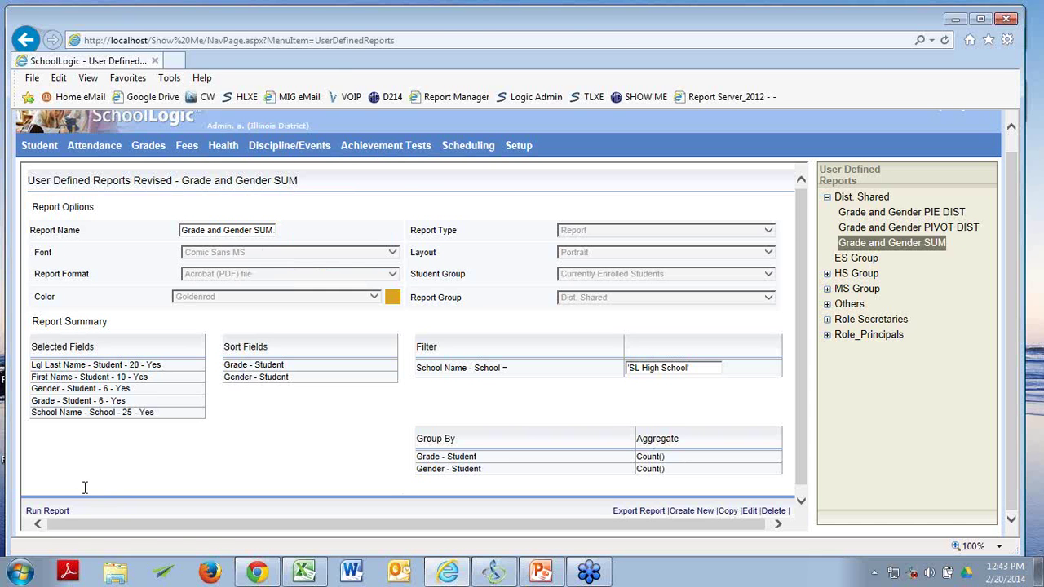
click(51, 515)
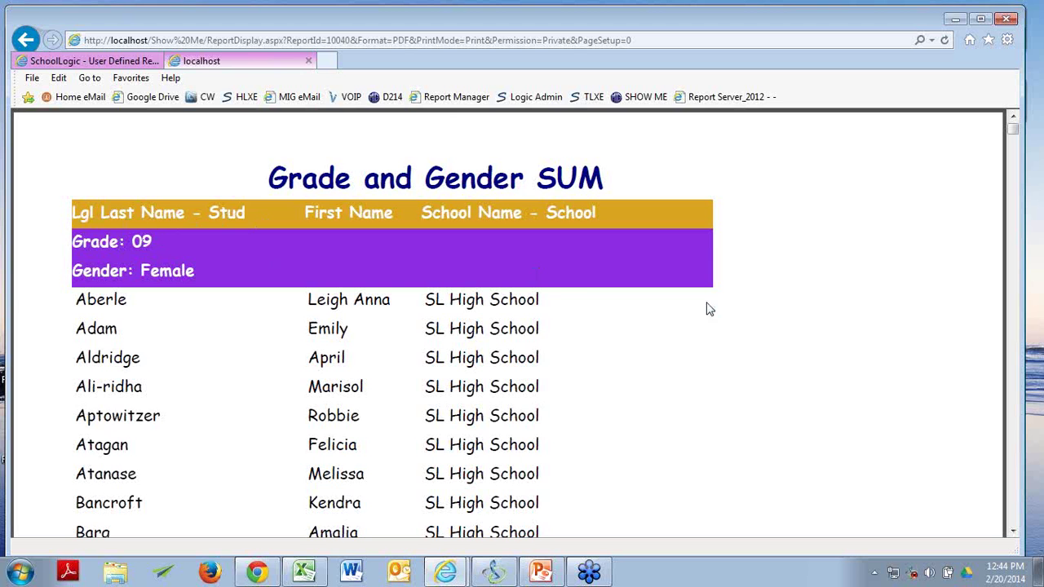
scroll(701, 375, down, 10)
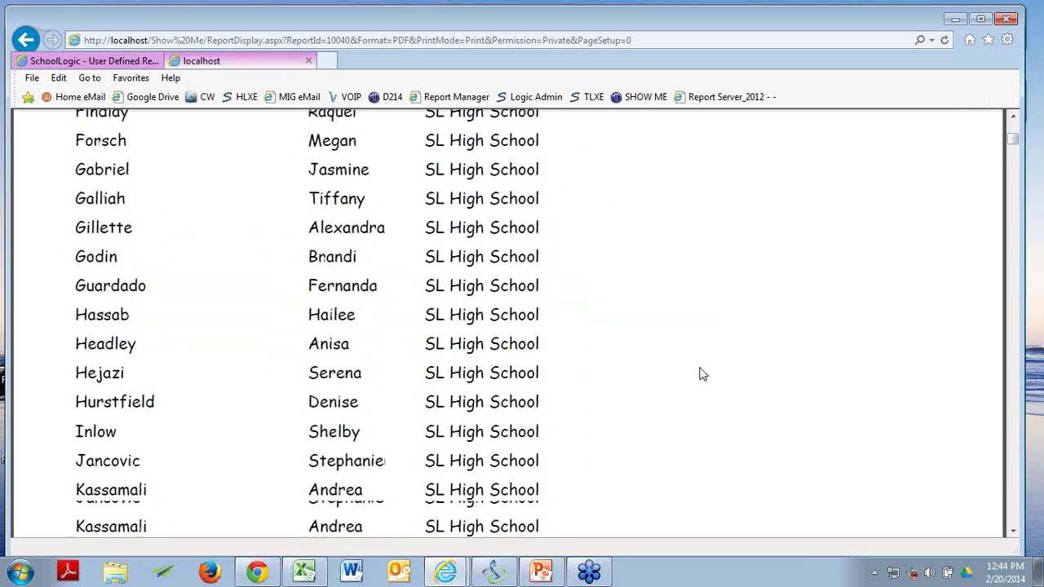
scroll(702, 374, down, 15)
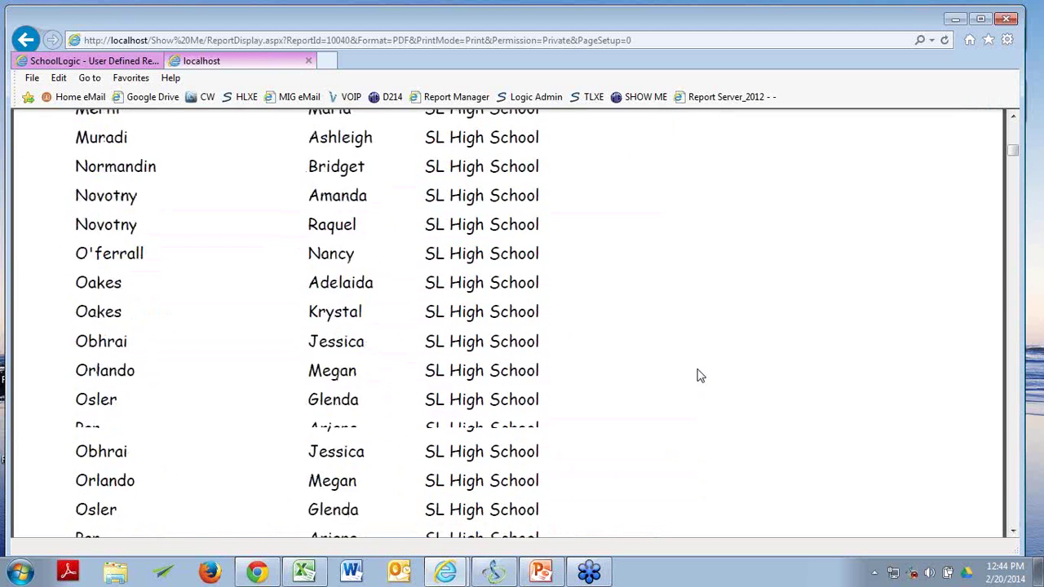
scroll(699, 375, down, 9)
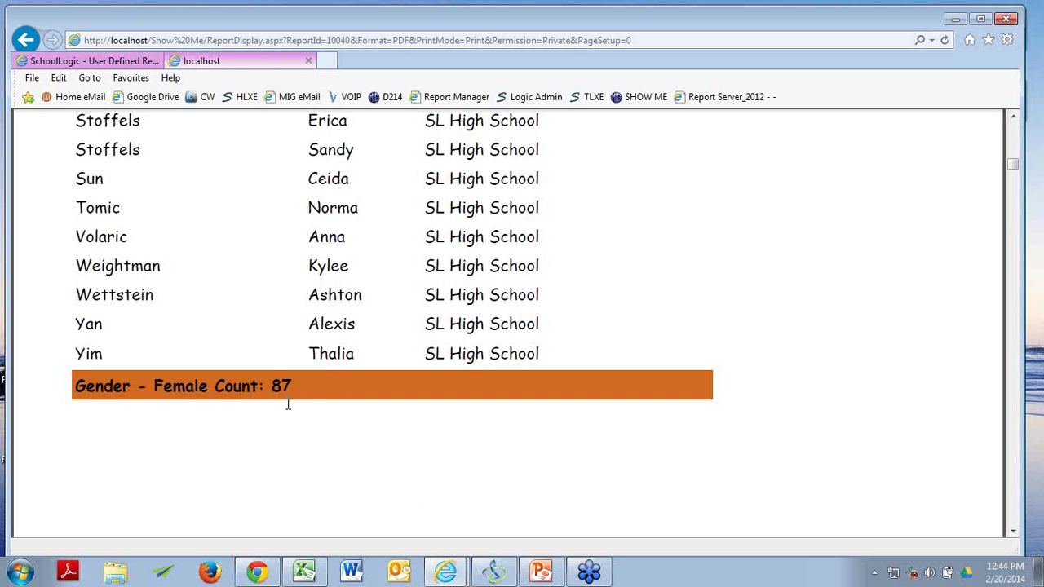
scroll(288, 404, down, 8)
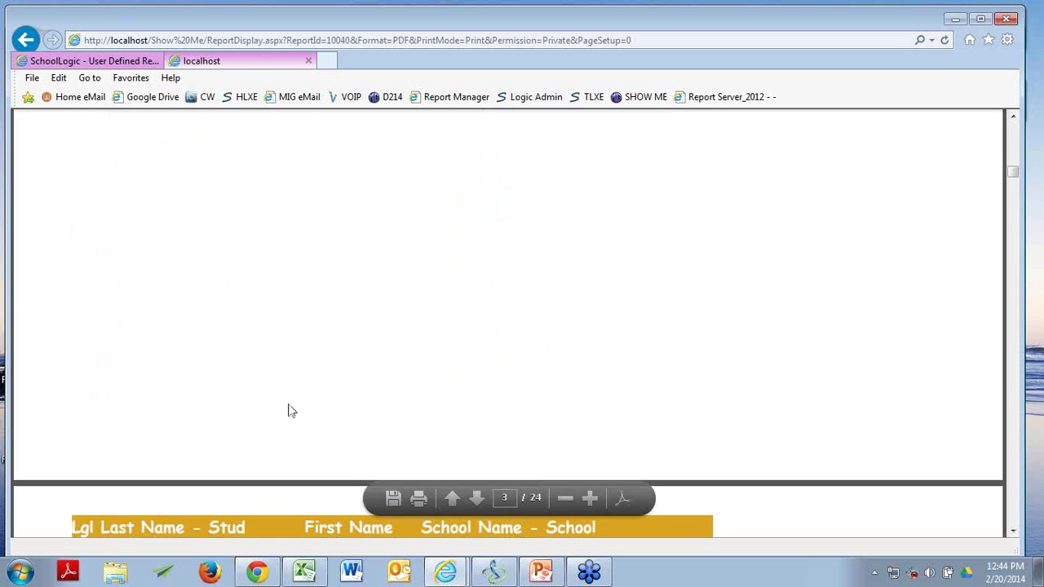
scroll(288, 411, down, 4)
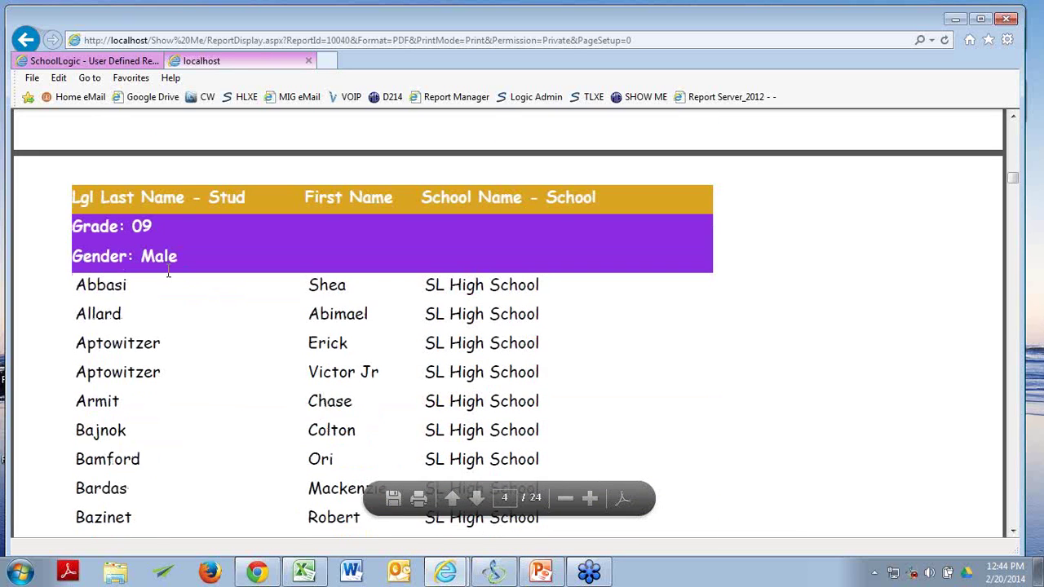
scroll(182, 322, down, 4)
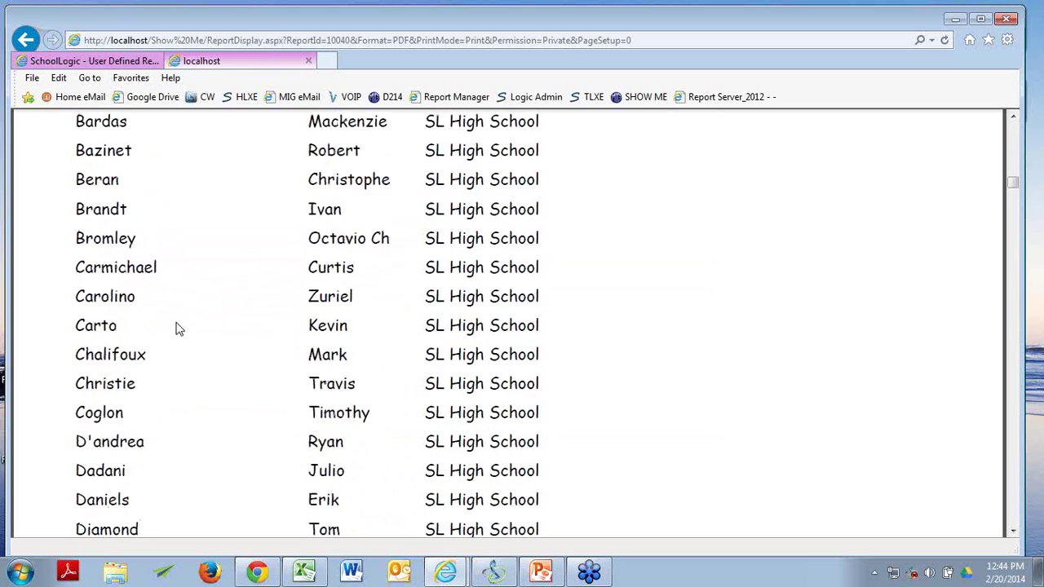
scroll(180, 329, down, 12)
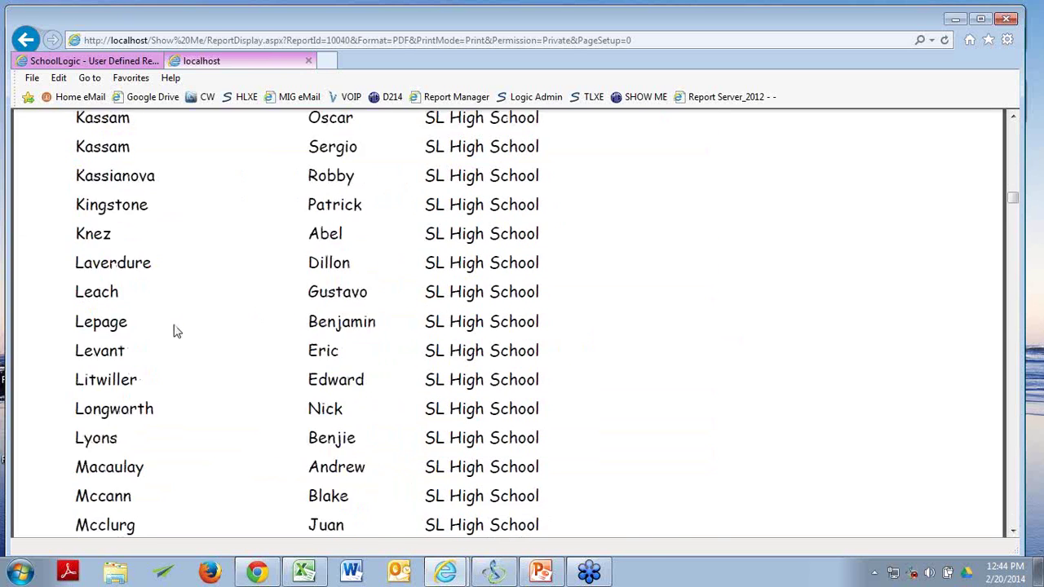
scroll(177, 331, down, 15)
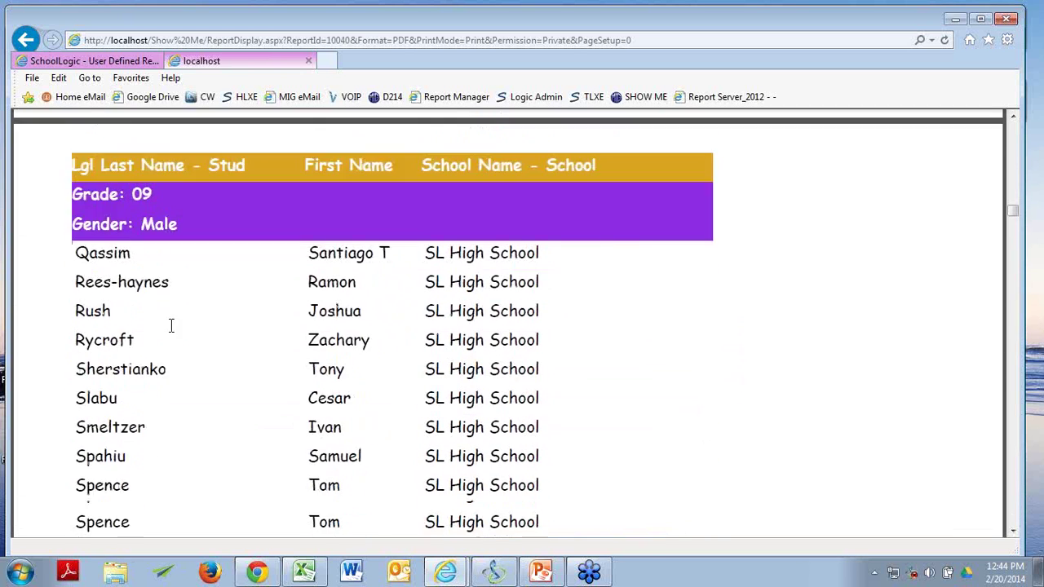
scroll(173, 331, down, 15)
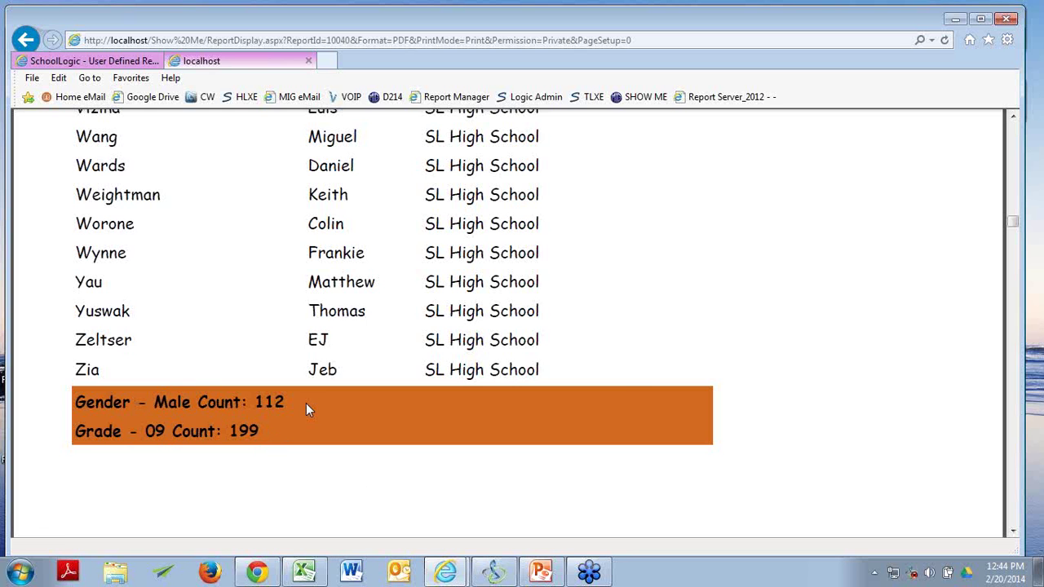
scroll(305, 409, up, 10)
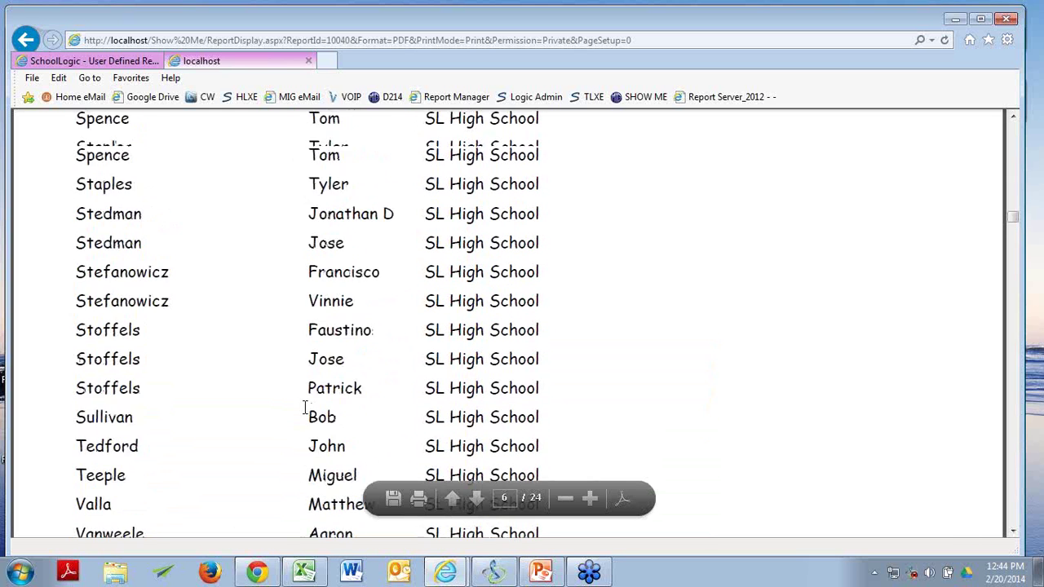
scroll(308, 410, up, 3)
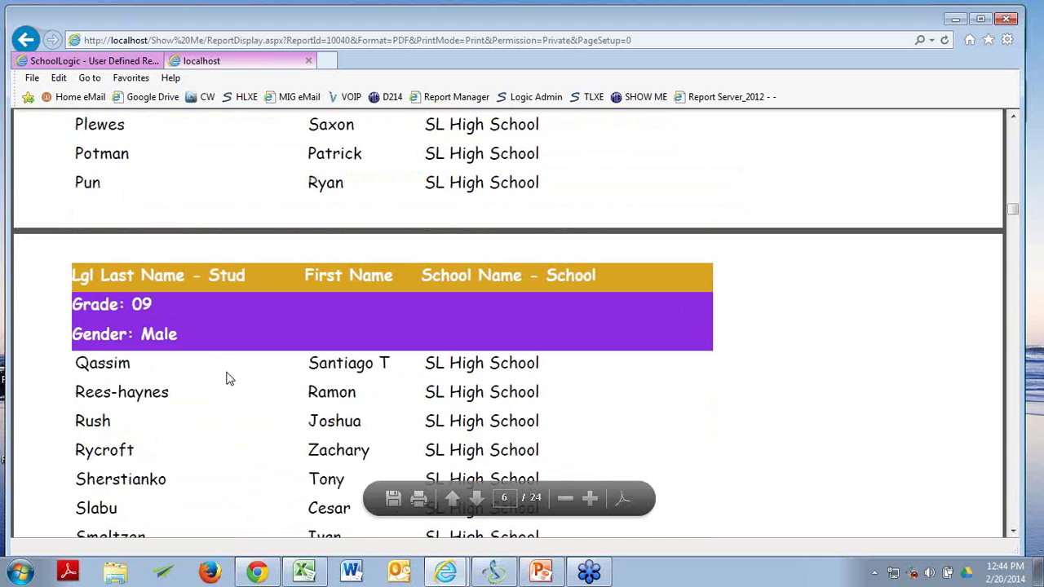
scroll(229, 378, up, 10)
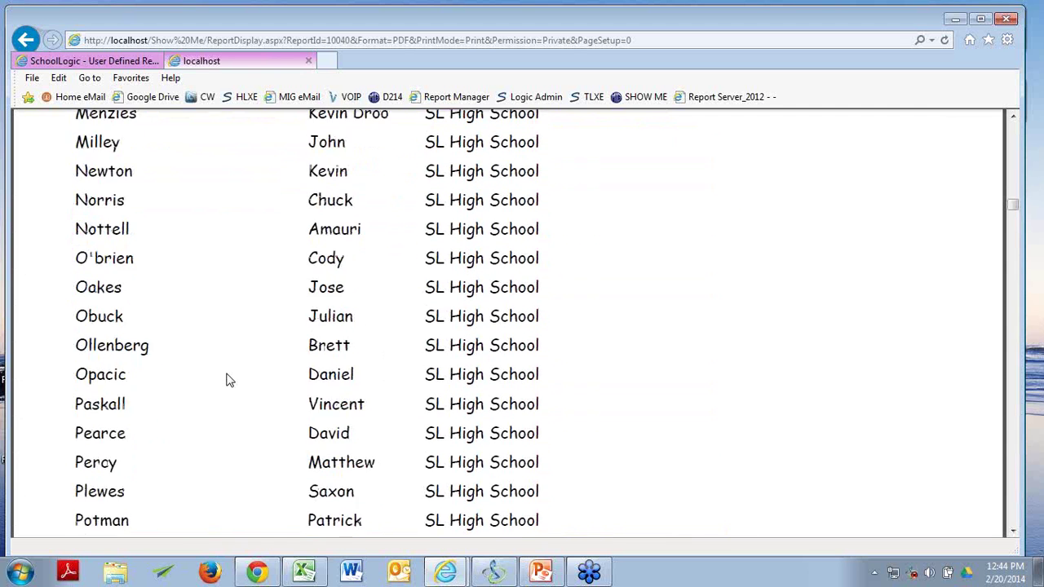
scroll(228, 378, up, 10)
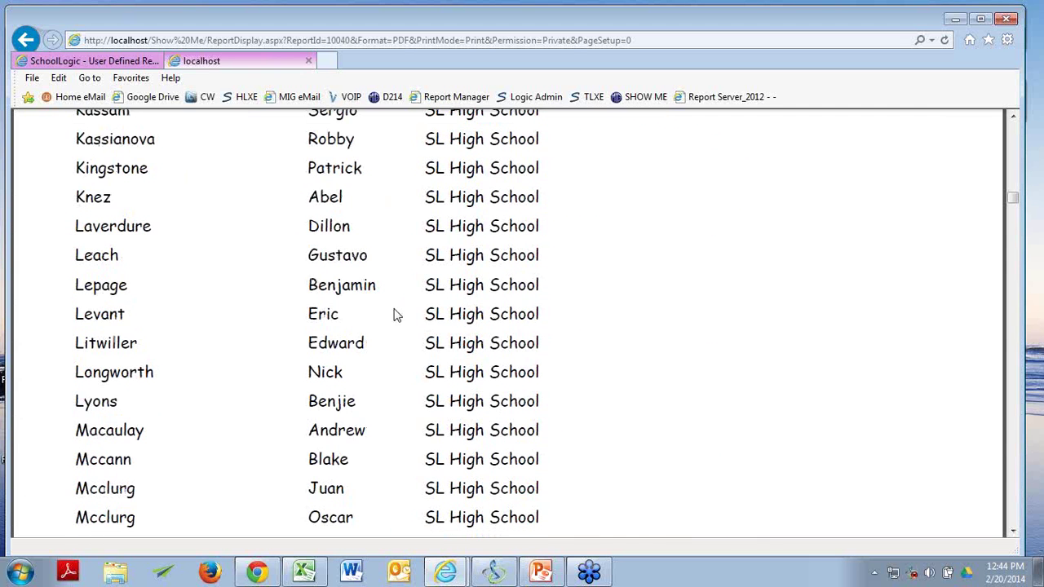
scroll(227, 359, up, 8)
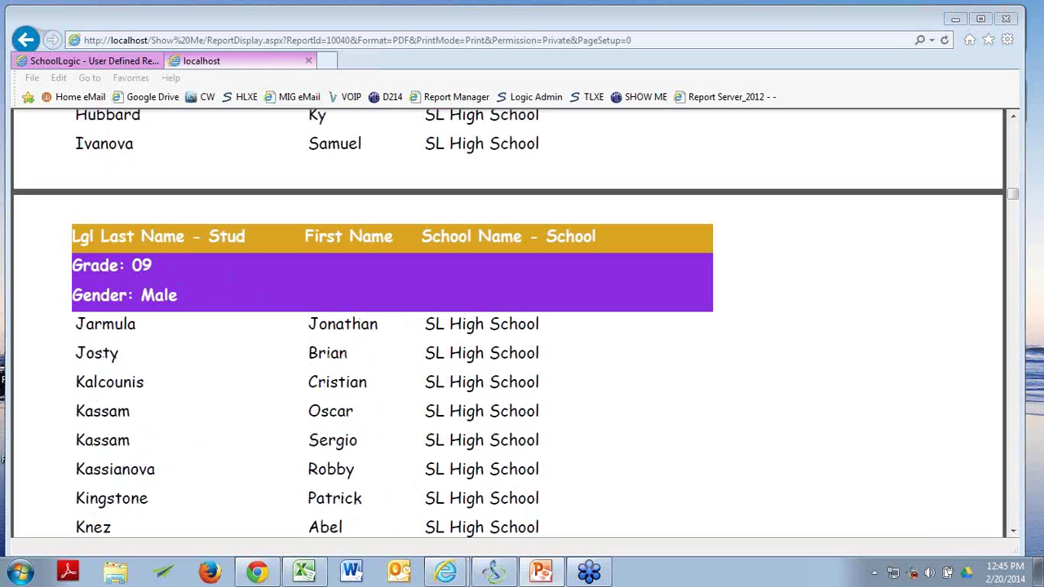
Close the PDF viewer tab and open the Grade and Gender PIE DIST report's details.
click(310, 67)
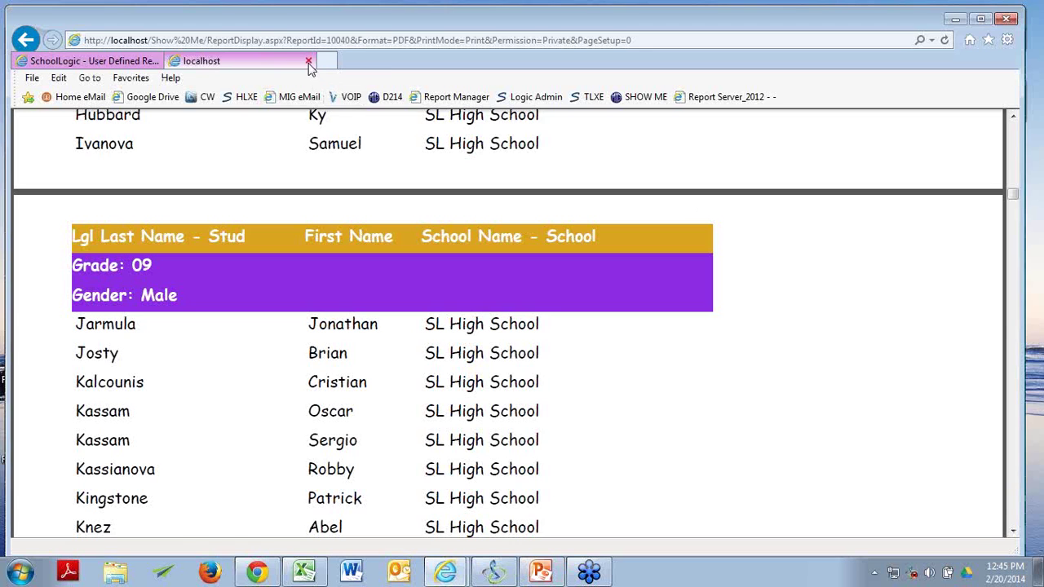
click(309, 63)
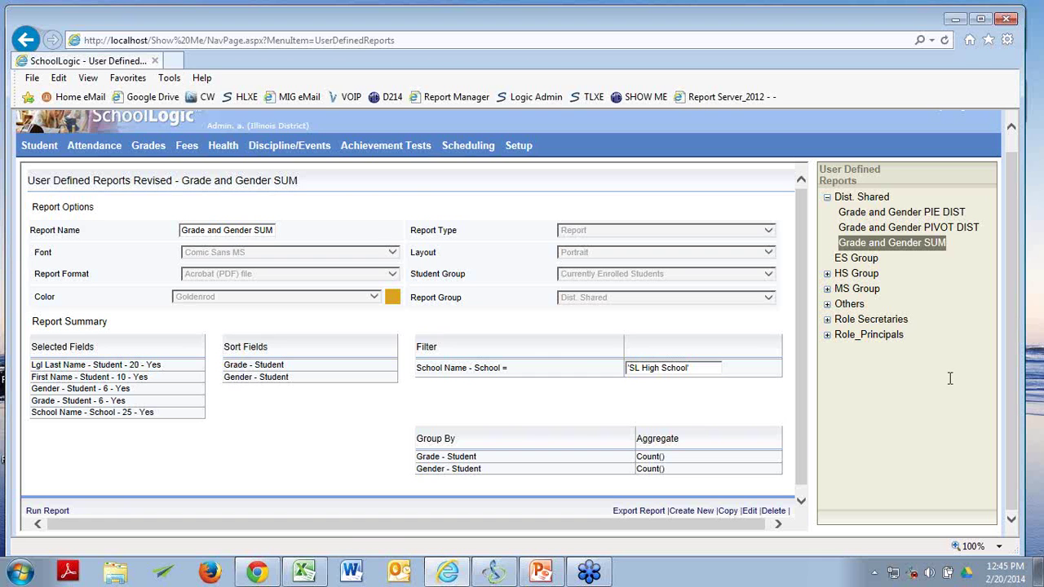
click(903, 215)
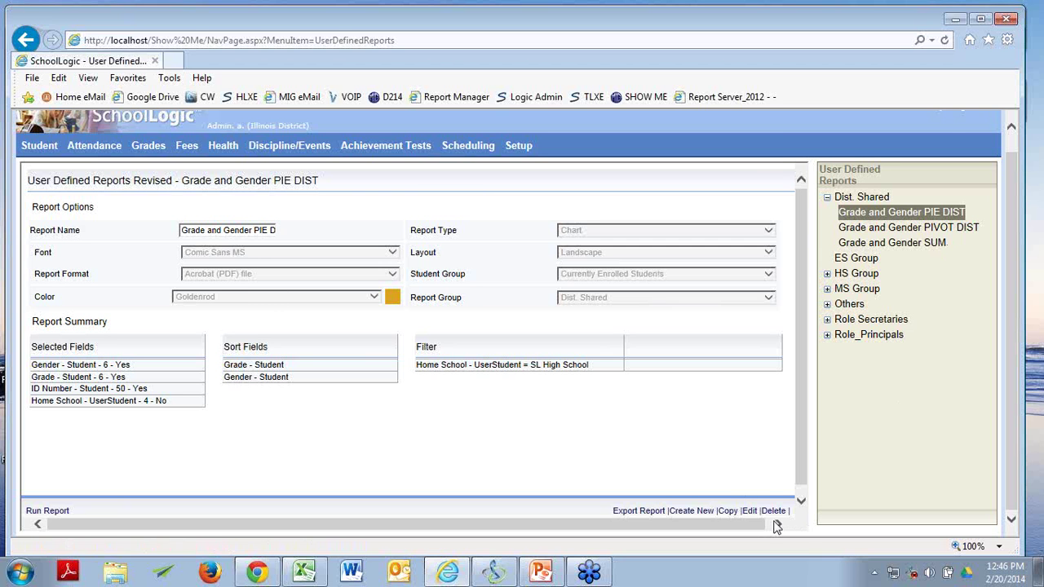
Edit PIE DIST, keep its Report Type as Chart, and continue to the output fields.
click(748, 510)
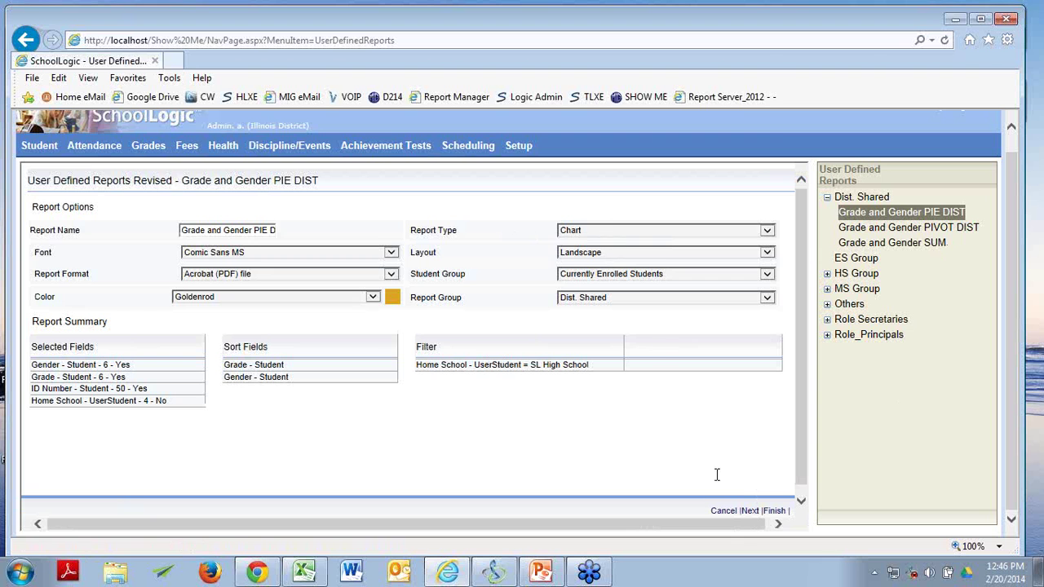
click(767, 231)
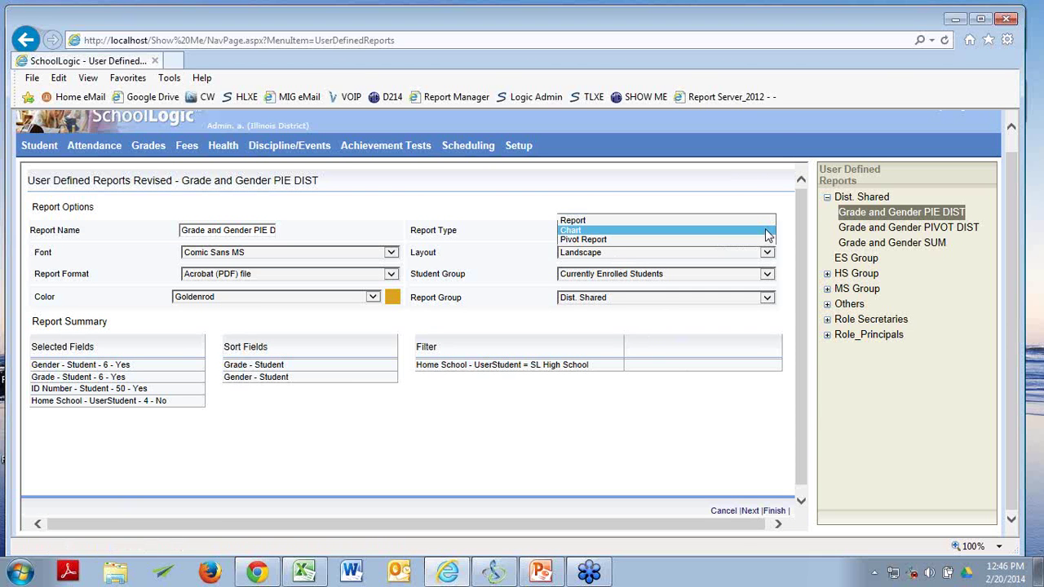
click(731, 399)
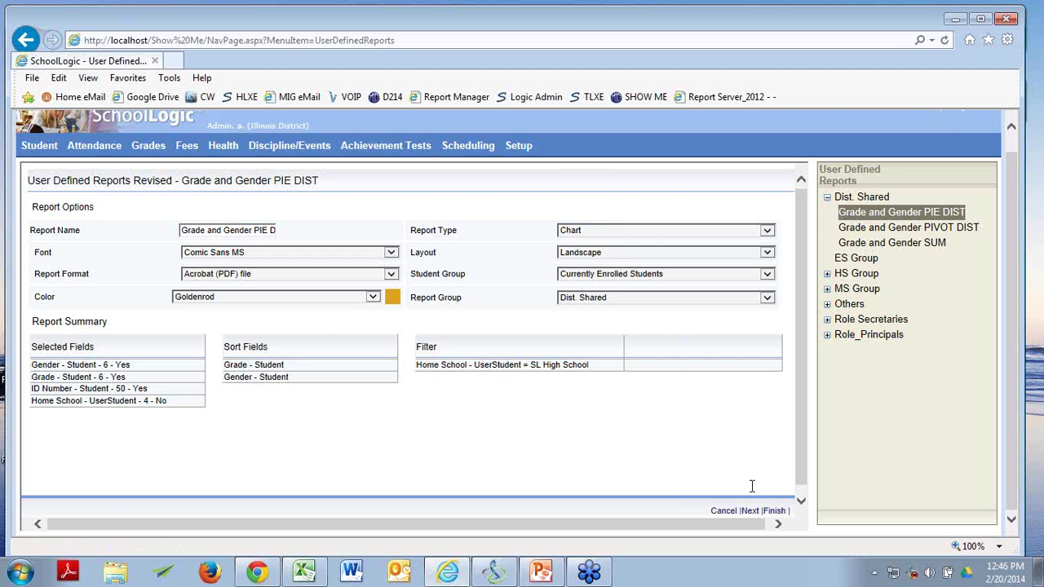
click(749, 512)
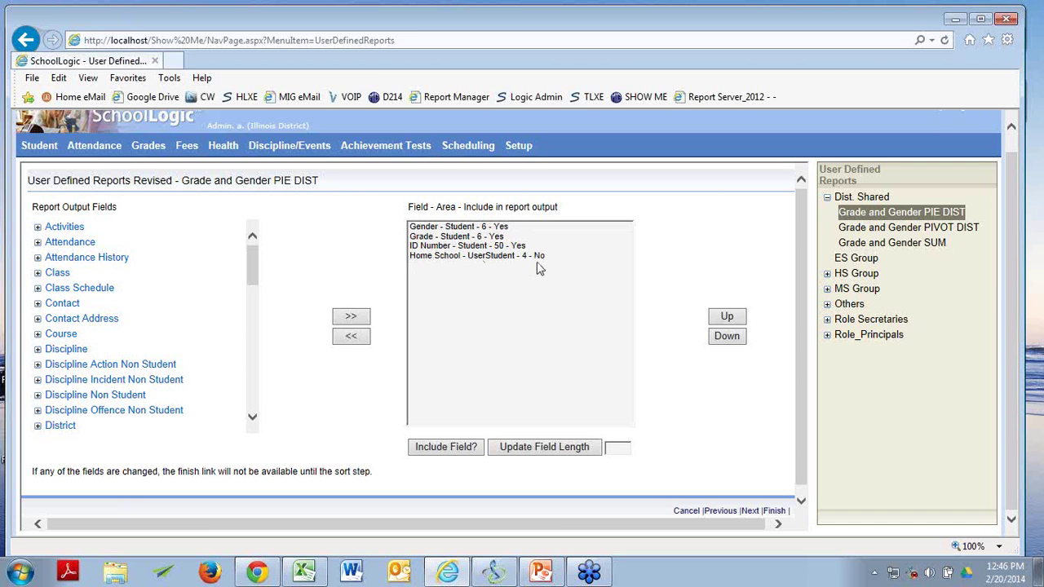
Step through the sort fields and Report Filter pages to the Report Chart settings.
click(750, 511)
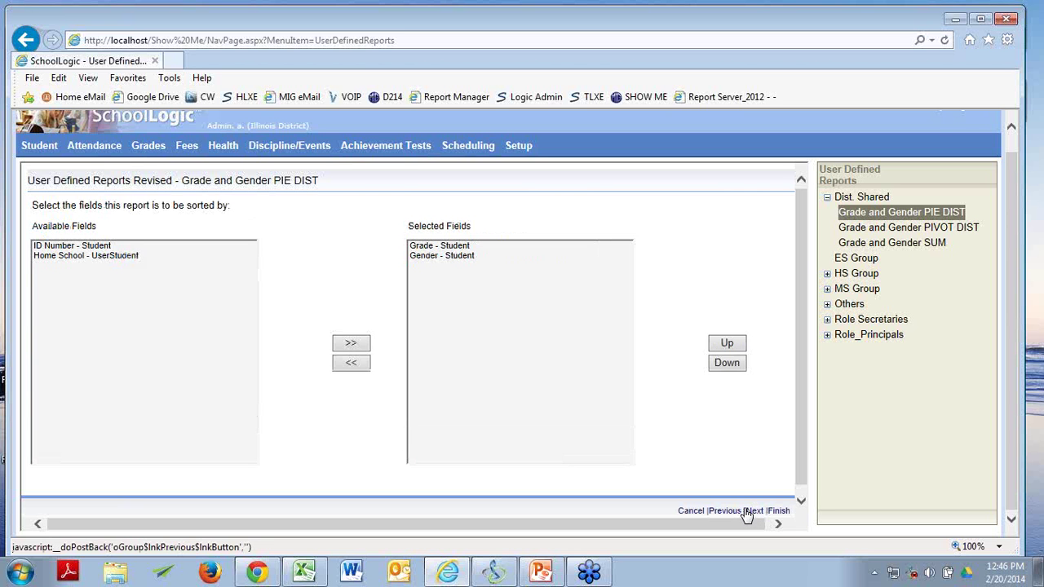
click(750, 511)
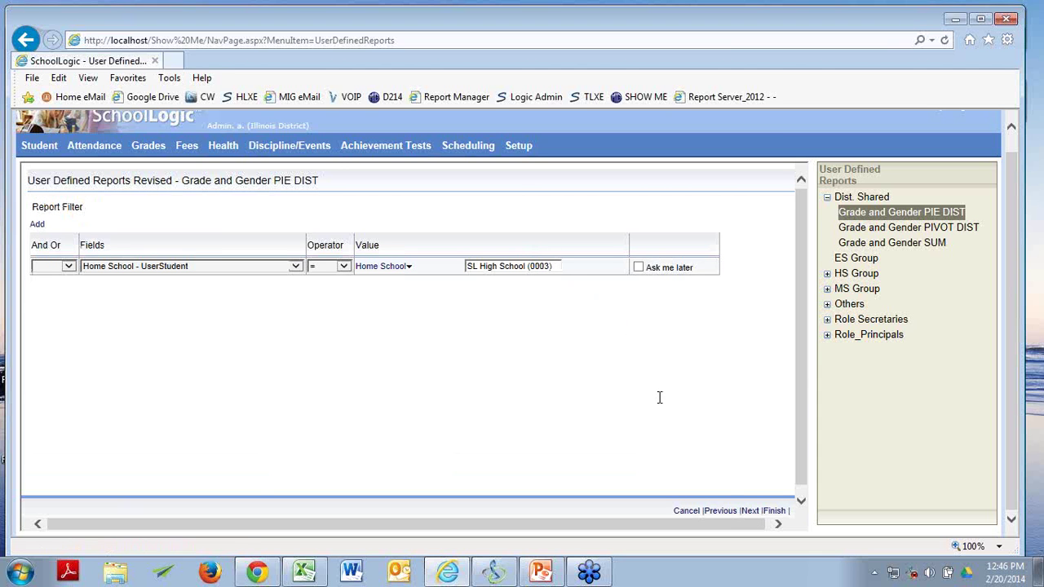
click(750, 512)
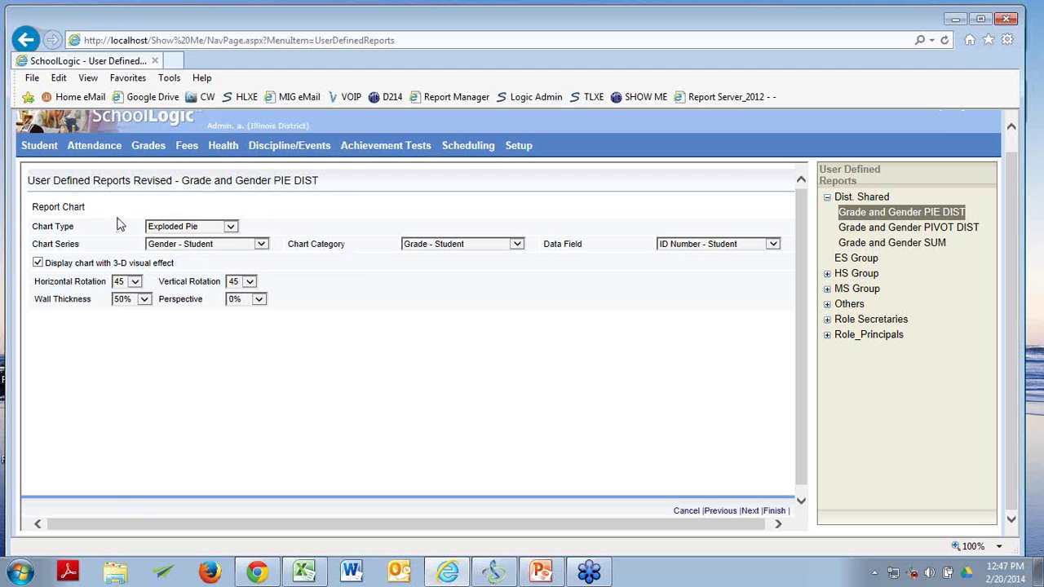
Switch the chart type to Plain Pie, then back to Exploded Pie.
click(232, 228)
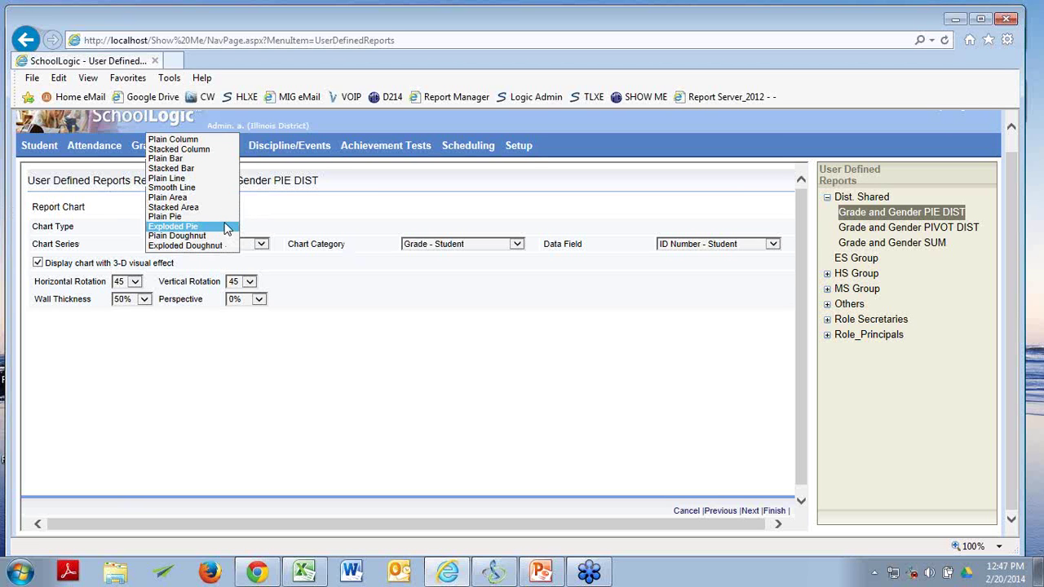
click(196, 216)
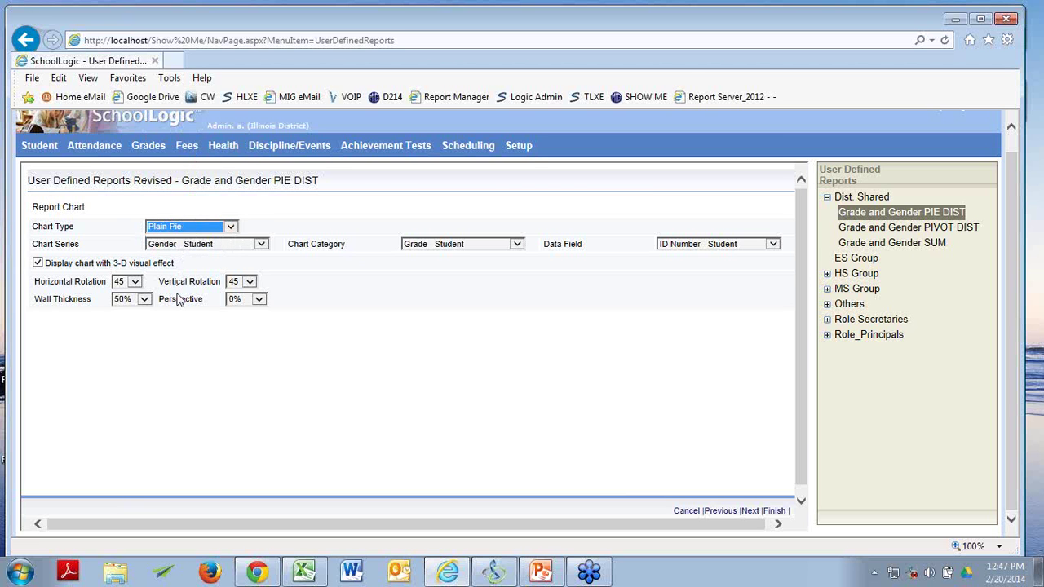
click(231, 226)
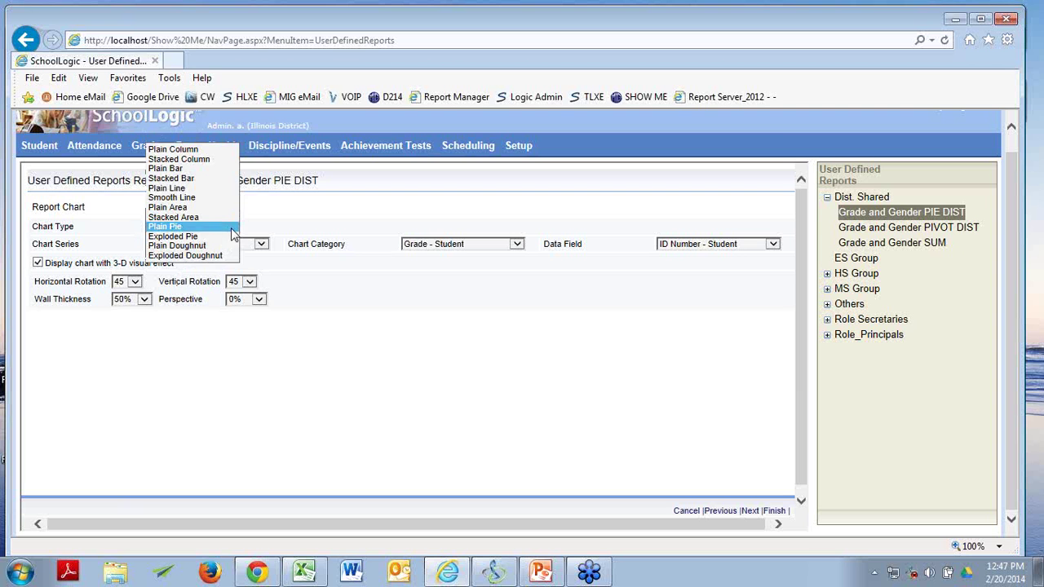
click(218, 238)
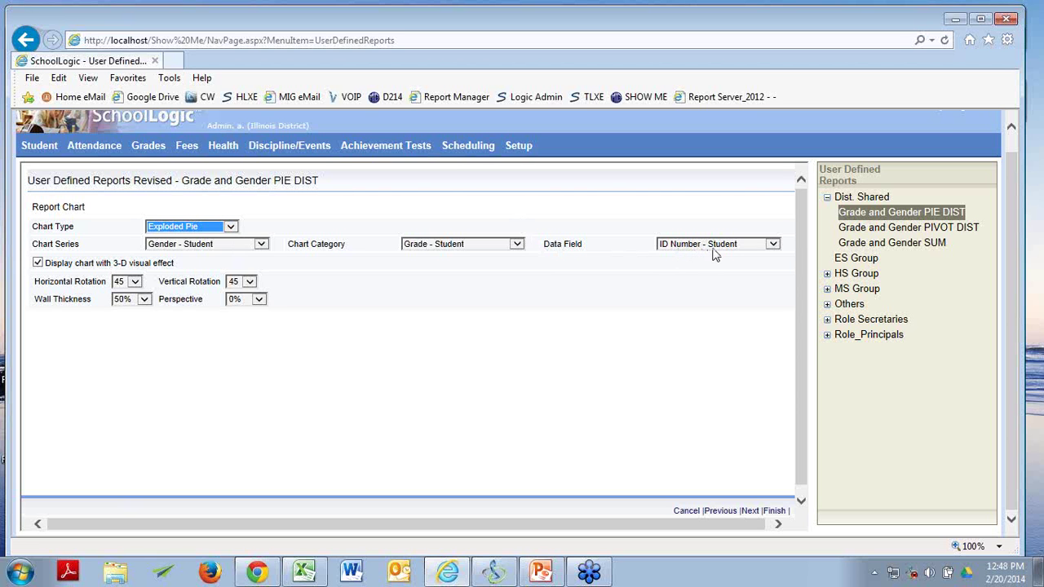
Keep ID Number - Student as the chart's data field and finish the edits.
click(773, 245)
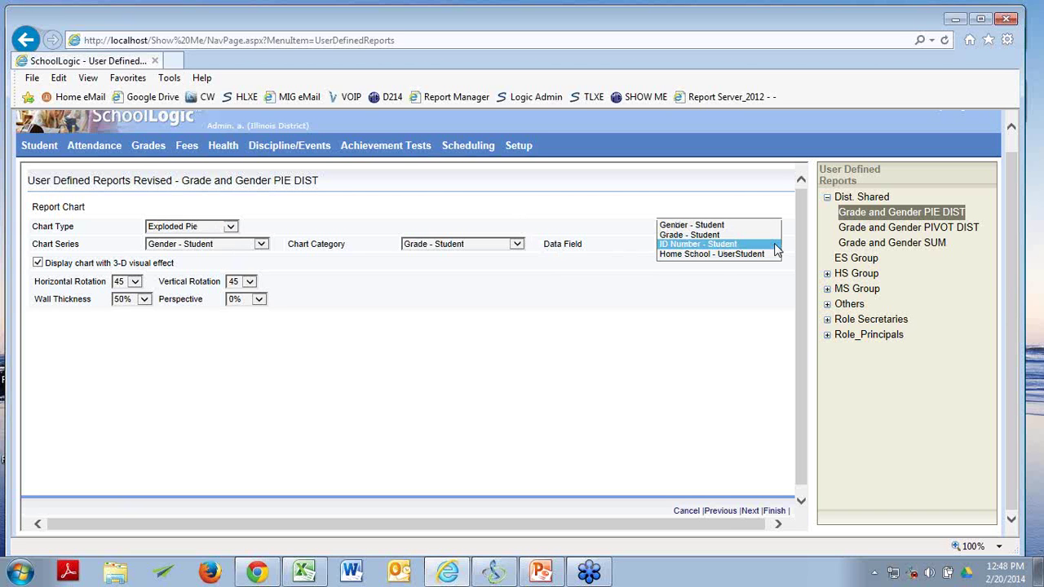
click(774, 245)
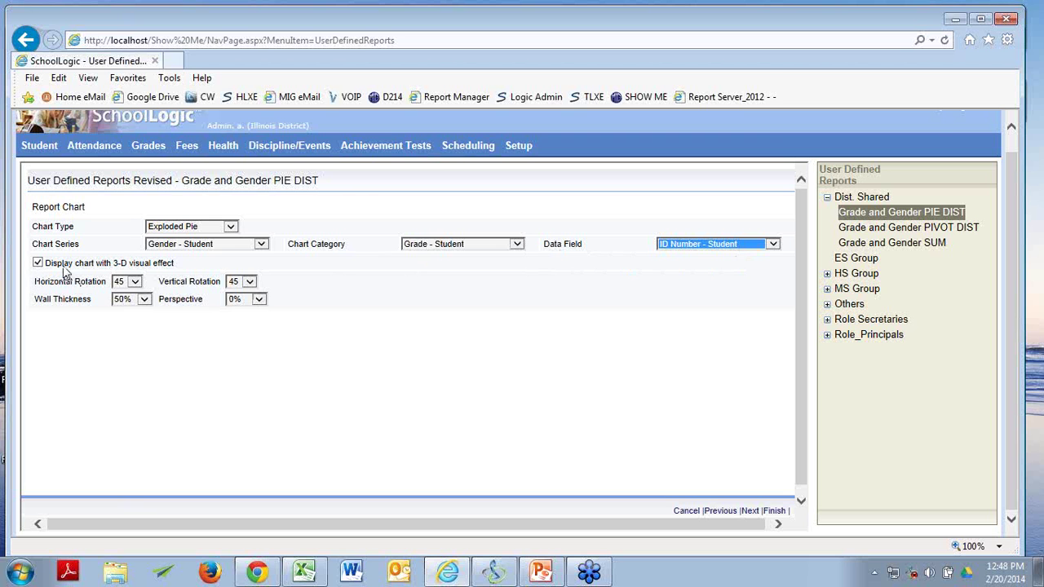
click(420, 400)
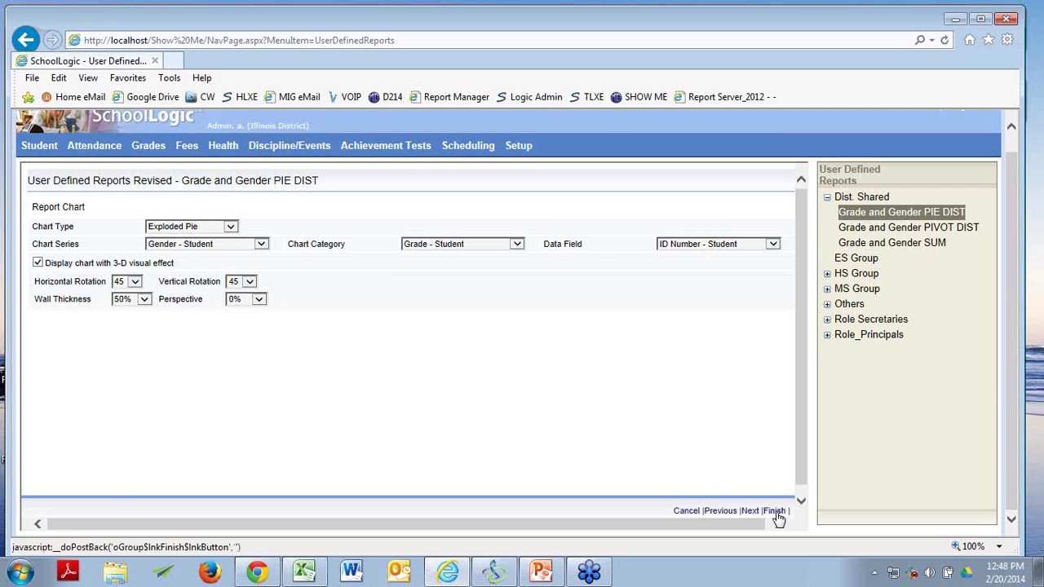
click(776, 511)
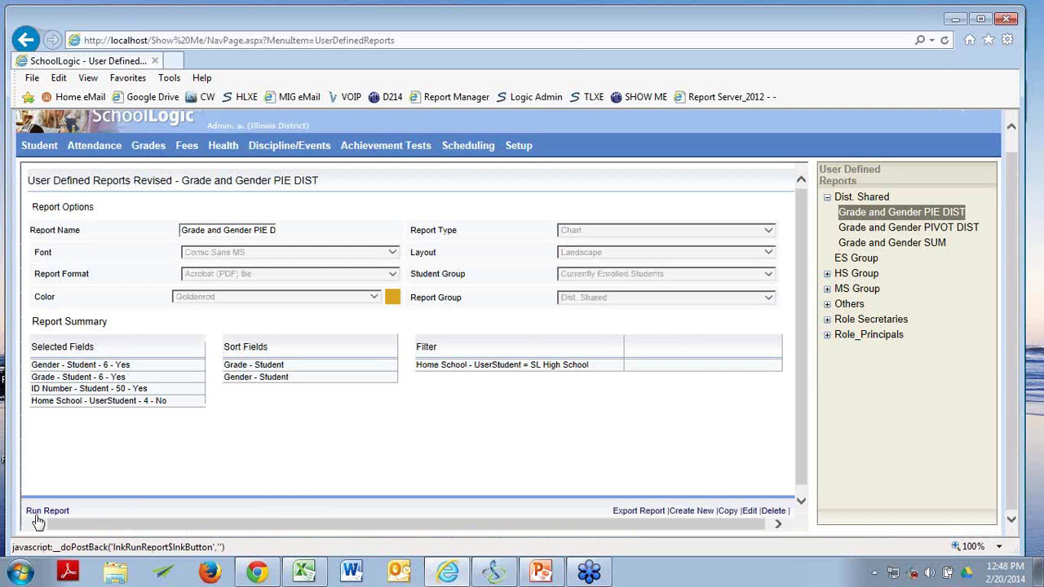
Run the Grade and Gender PIE DIST report and zoom in on its exploded 3-D pie chart.
click(39, 511)
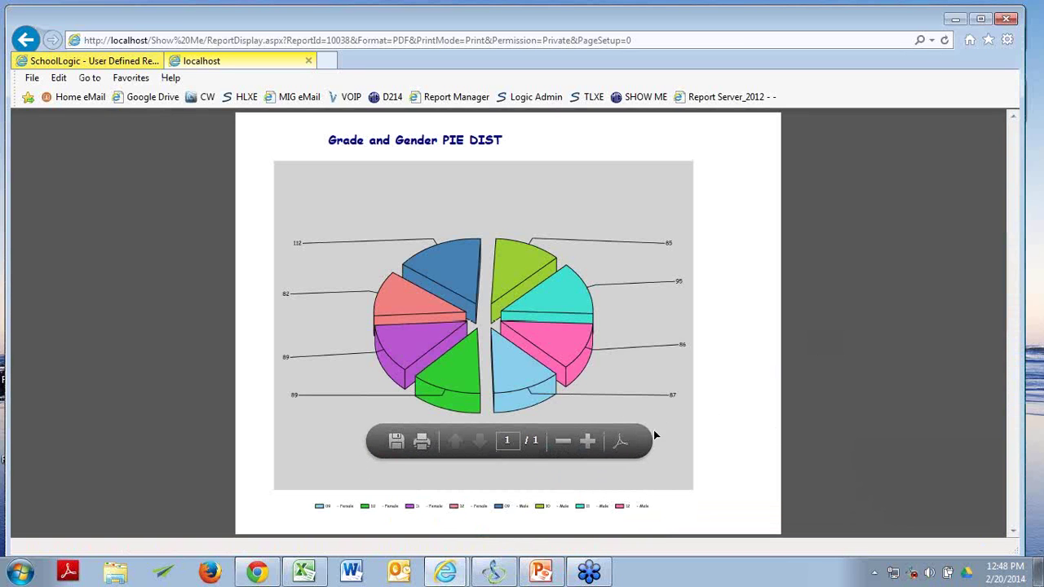
click(587, 441)
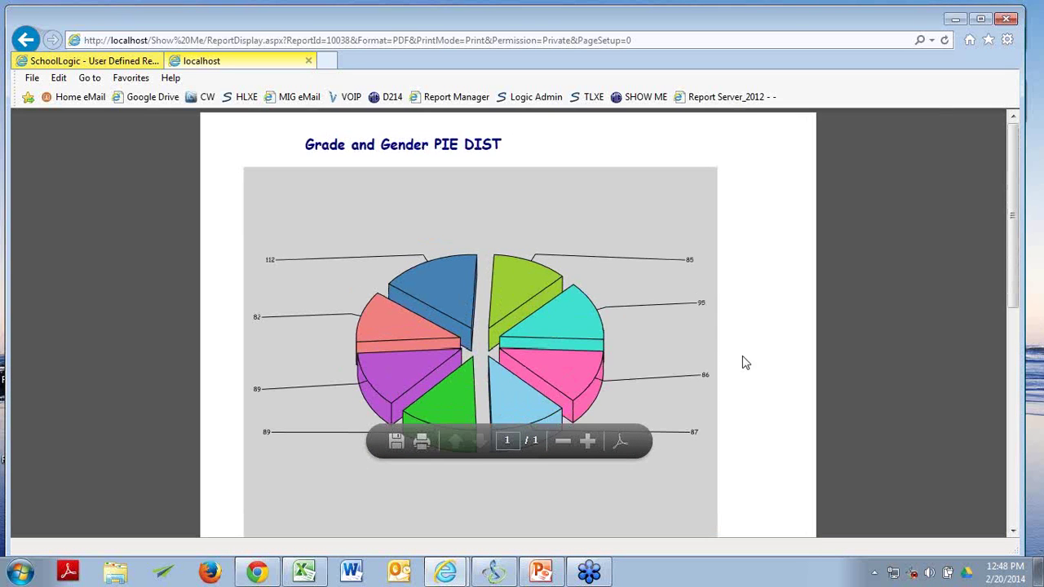
scroll(859, 352, down, 3)
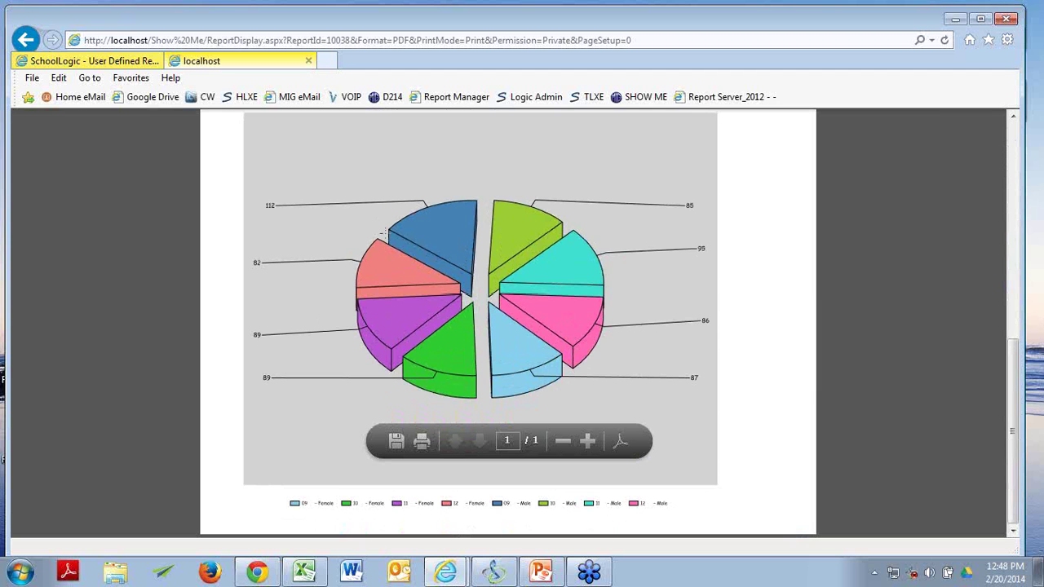
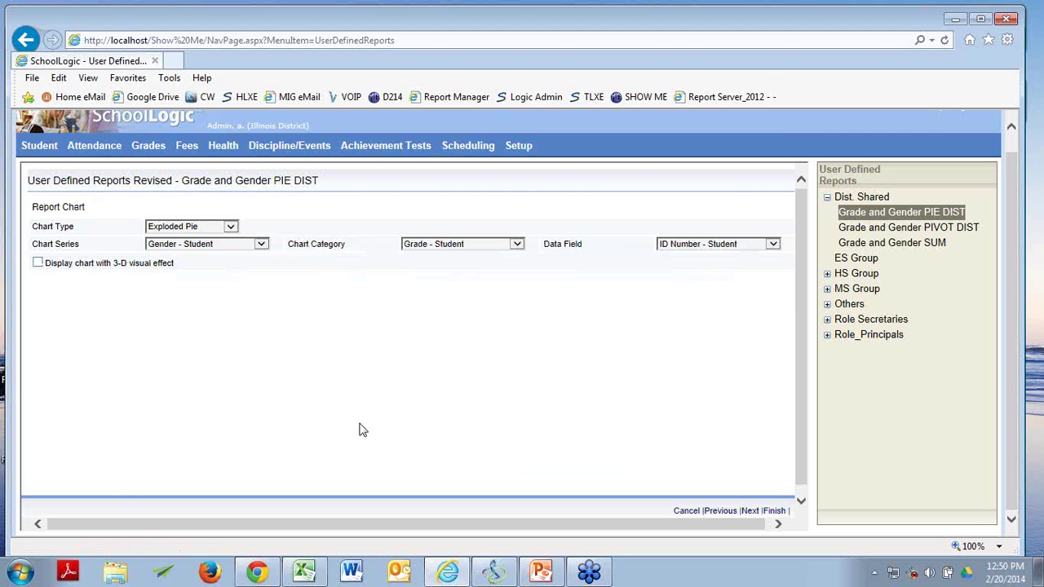
Save the exploded pie chart settings and run Grade and Gender PIE DIST as a PDF.
click(774, 511)
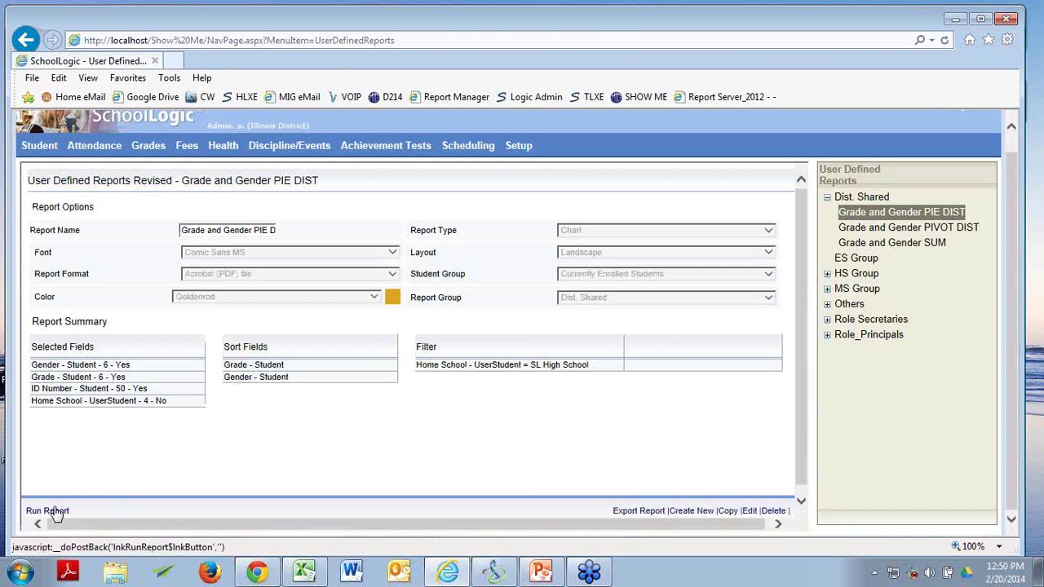
click(56, 512)
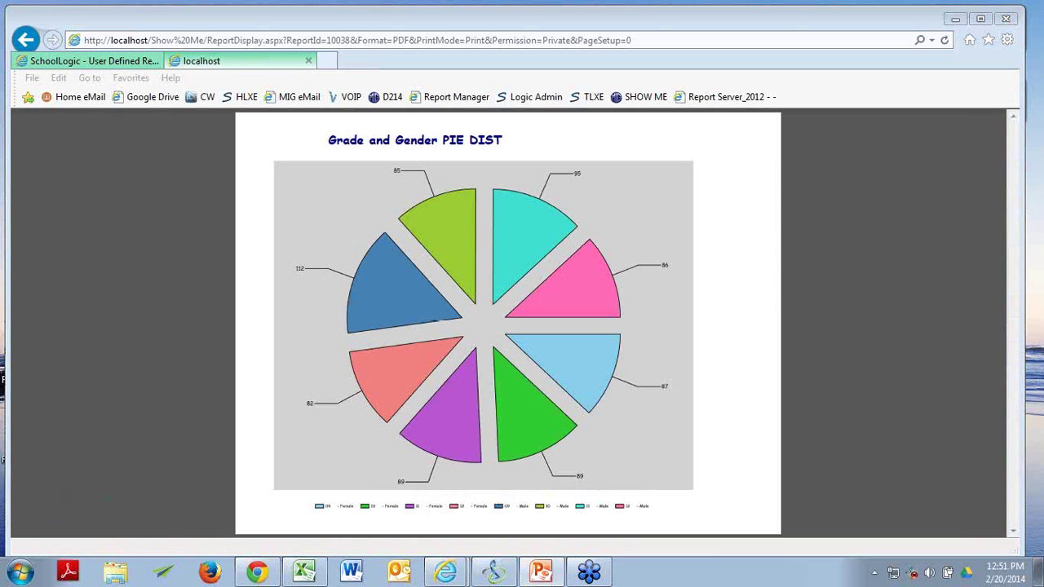
mouse_move(775, 289)
click(308, 63)
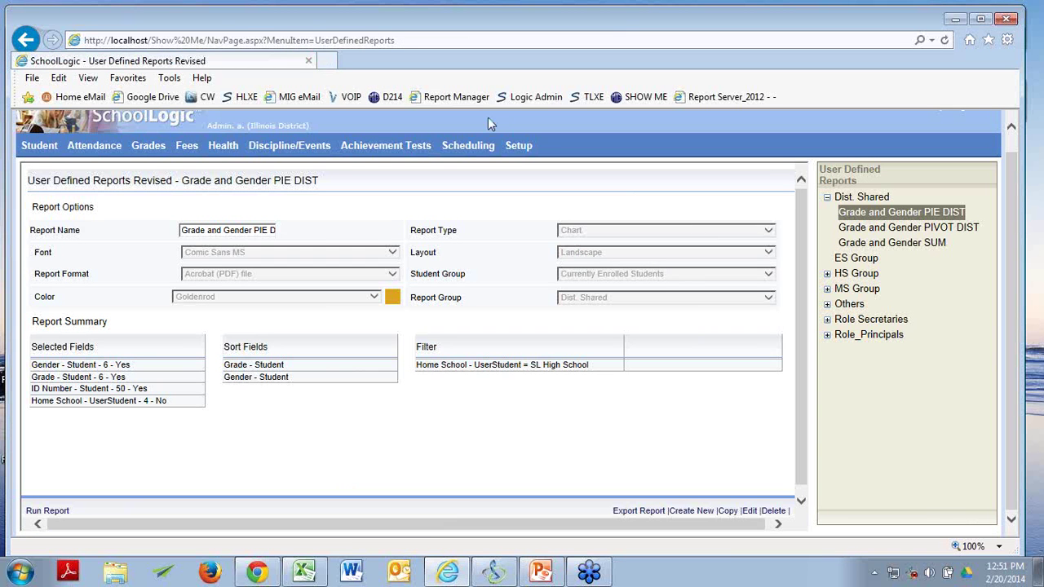
Open Grade and Gender PIVOT DIST for editing and advance to the grouping and aggregate step.
click(928, 229)
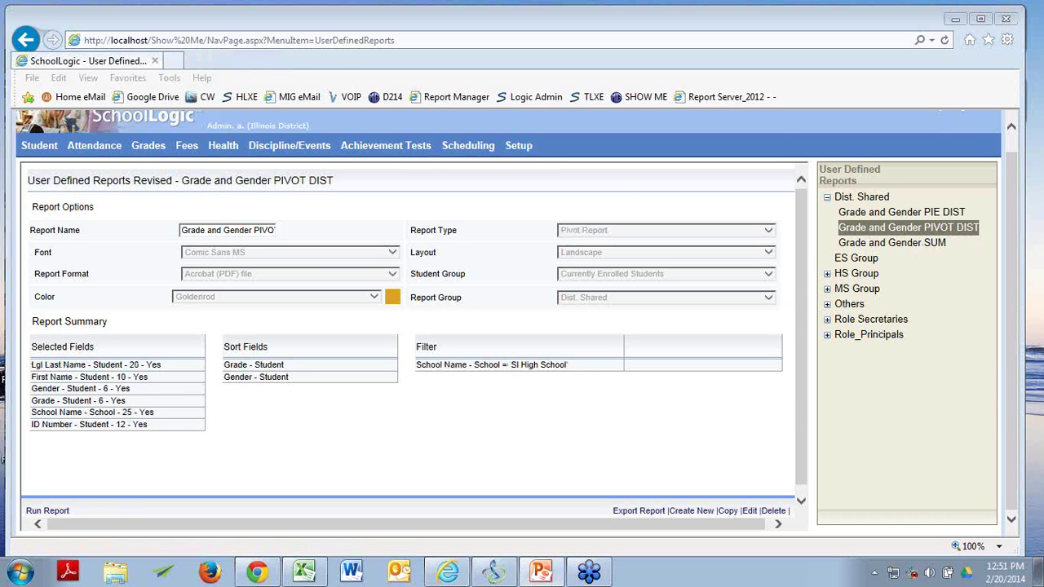
click(744, 456)
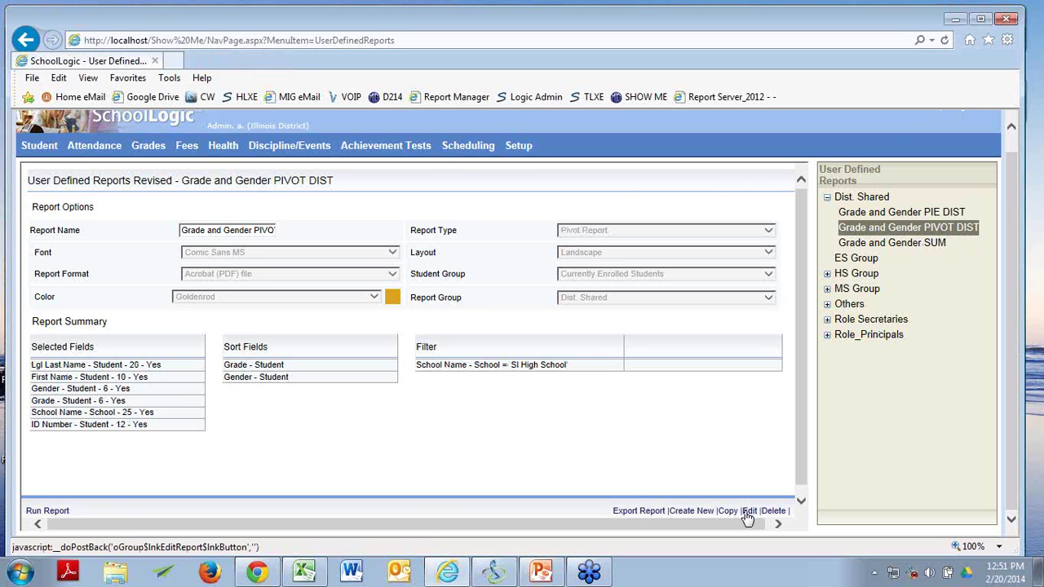
click(747, 511)
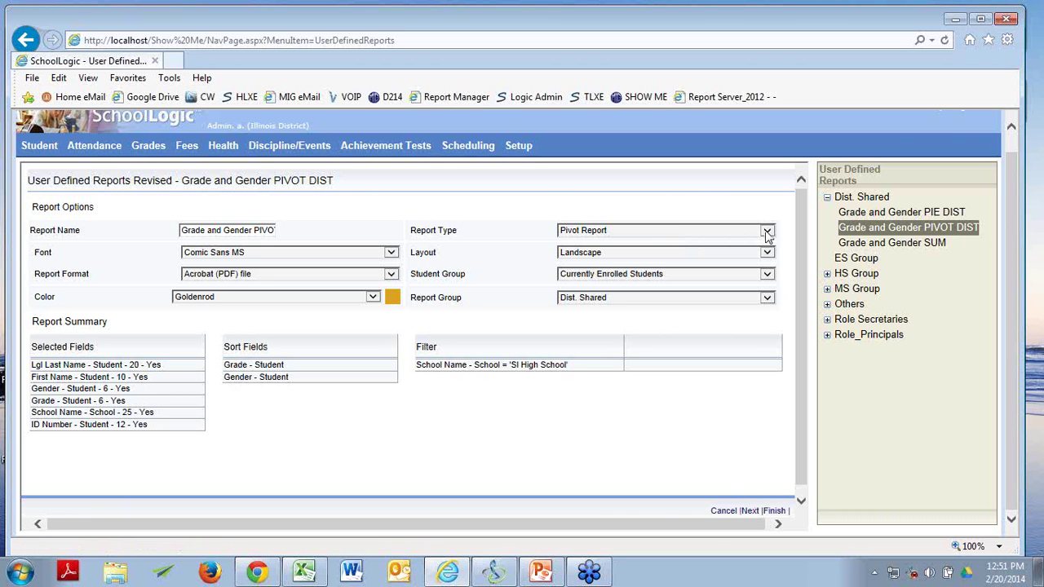
click(749, 512)
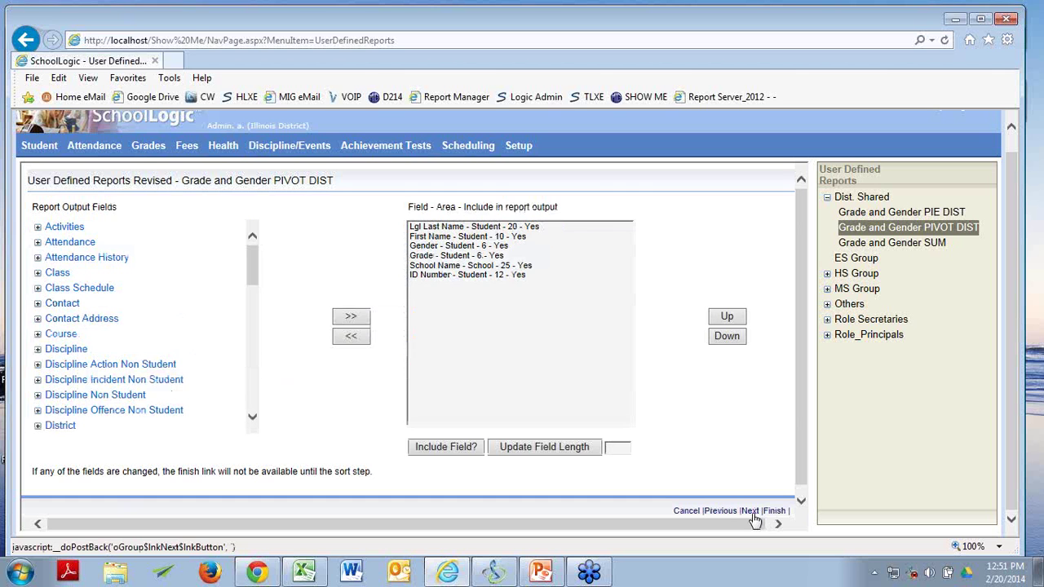
click(754, 512)
click(753, 512)
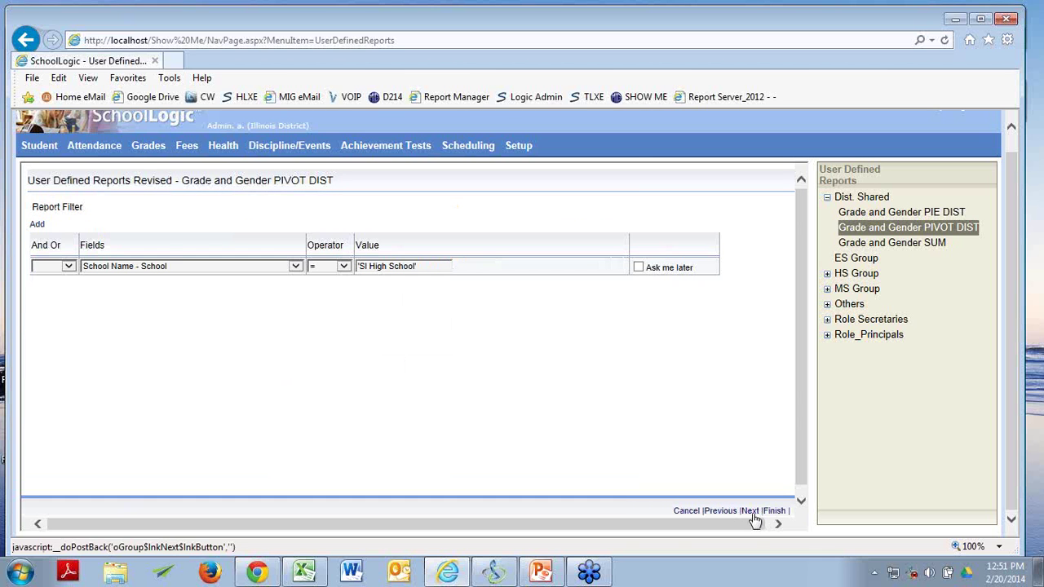
click(750, 512)
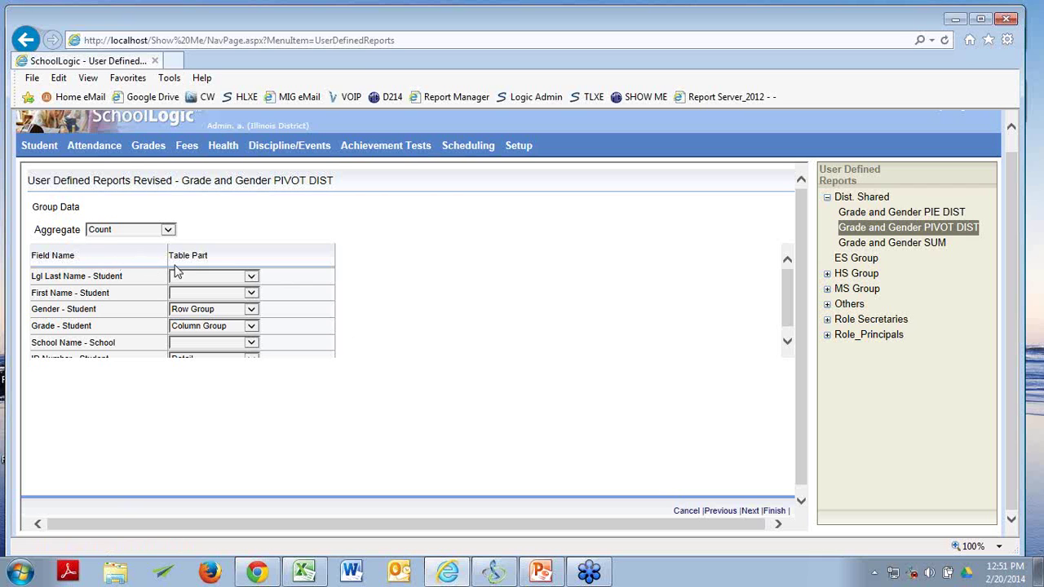
Keep Count as the aggregate with ID Number - Student as the detail field, and save.
click(168, 231)
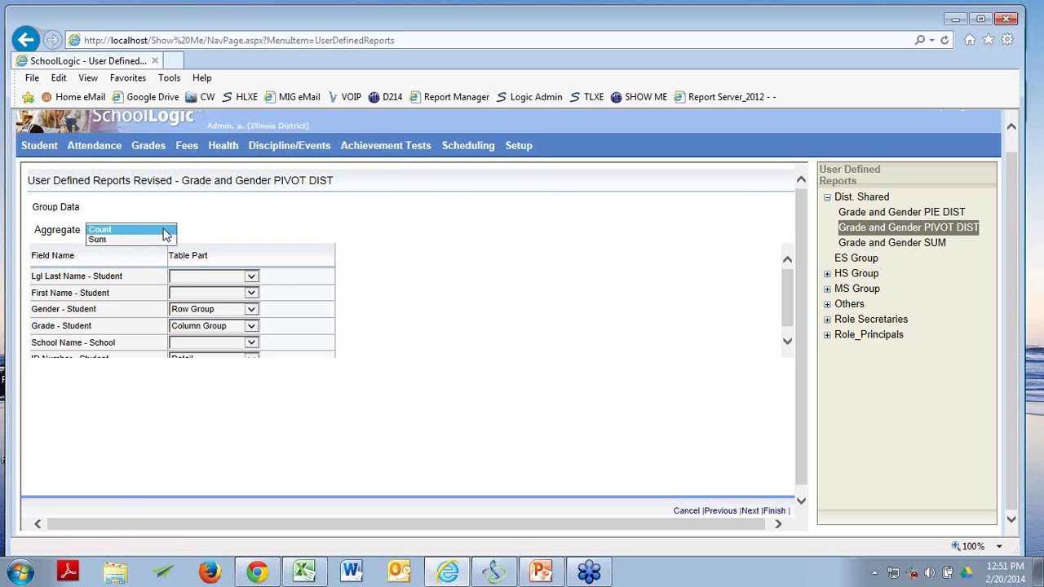
click(168, 231)
click(453, 256)
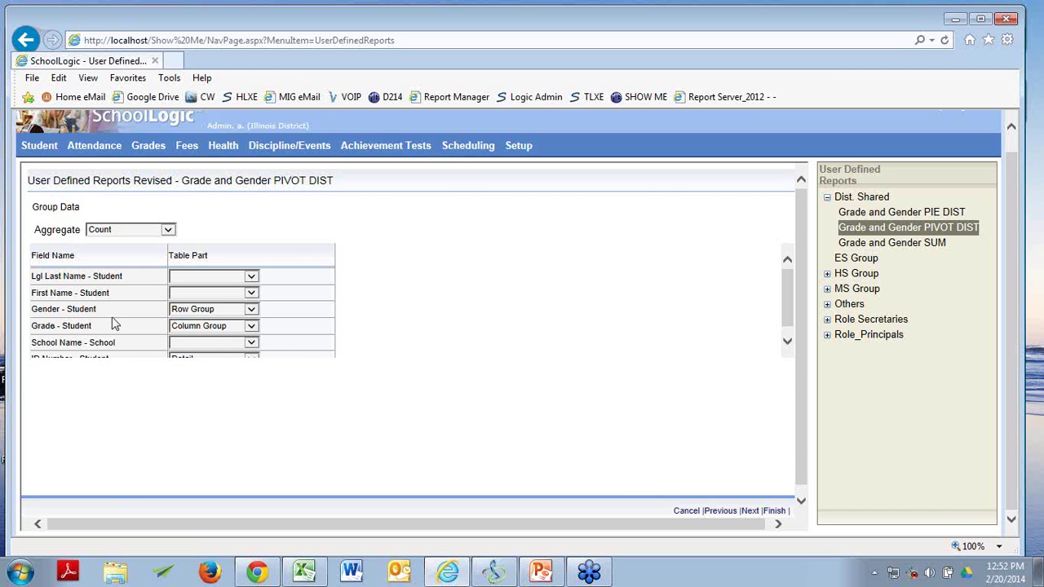
scroll(609, 292, down, 1)
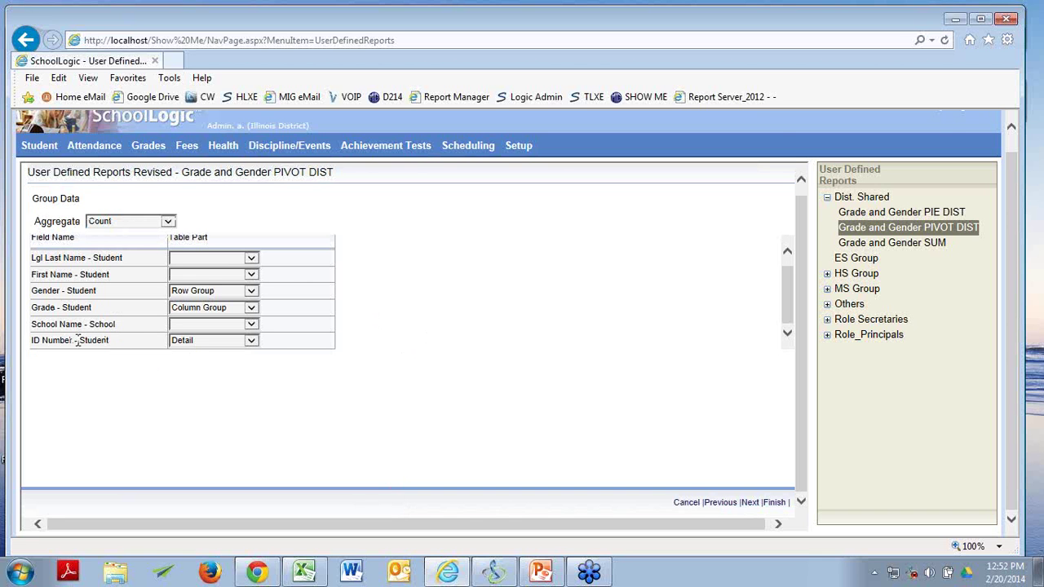
click(252, 341)
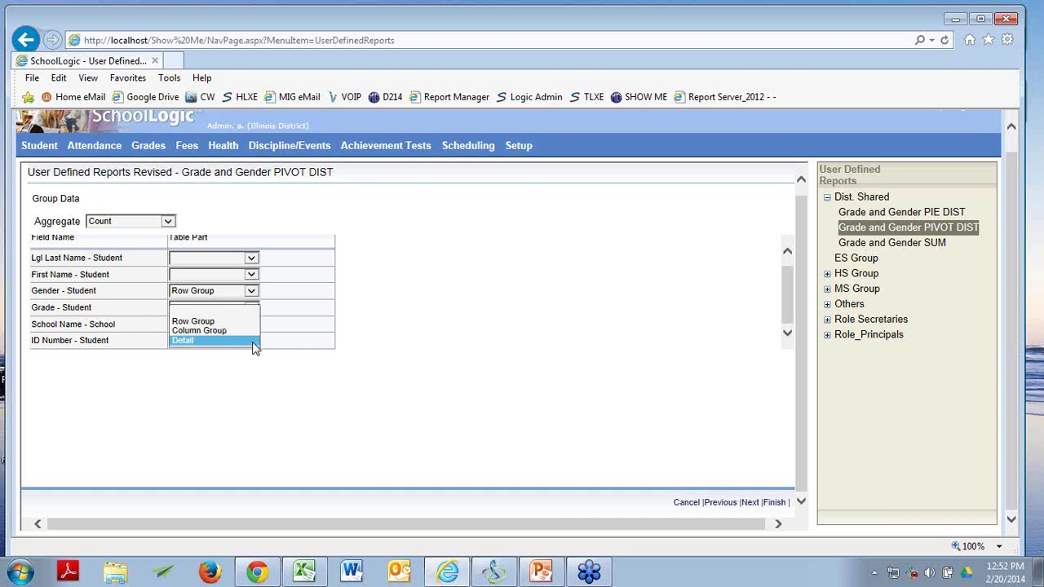
click(253, 342)
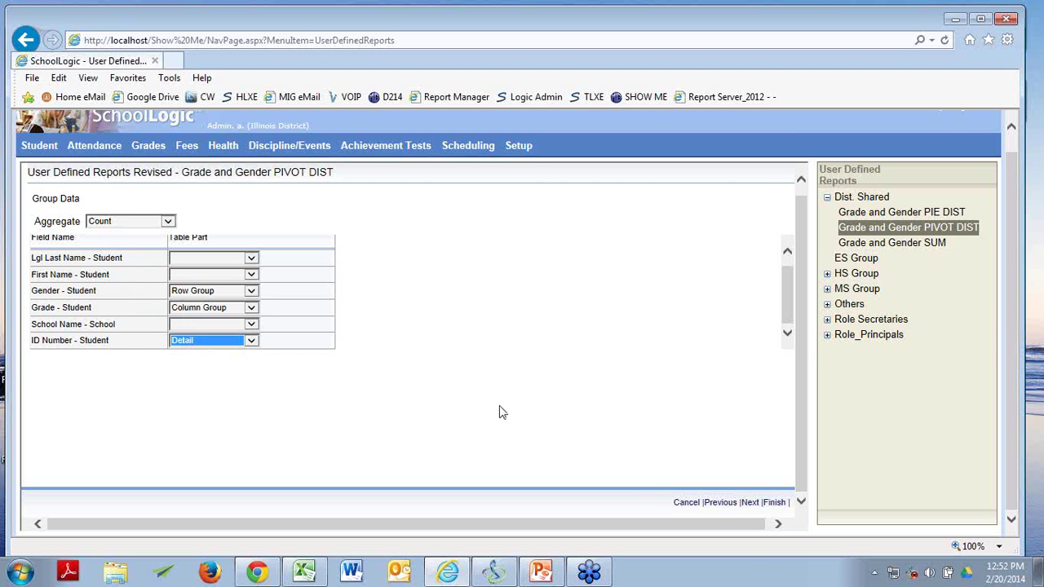
click(777, 502)
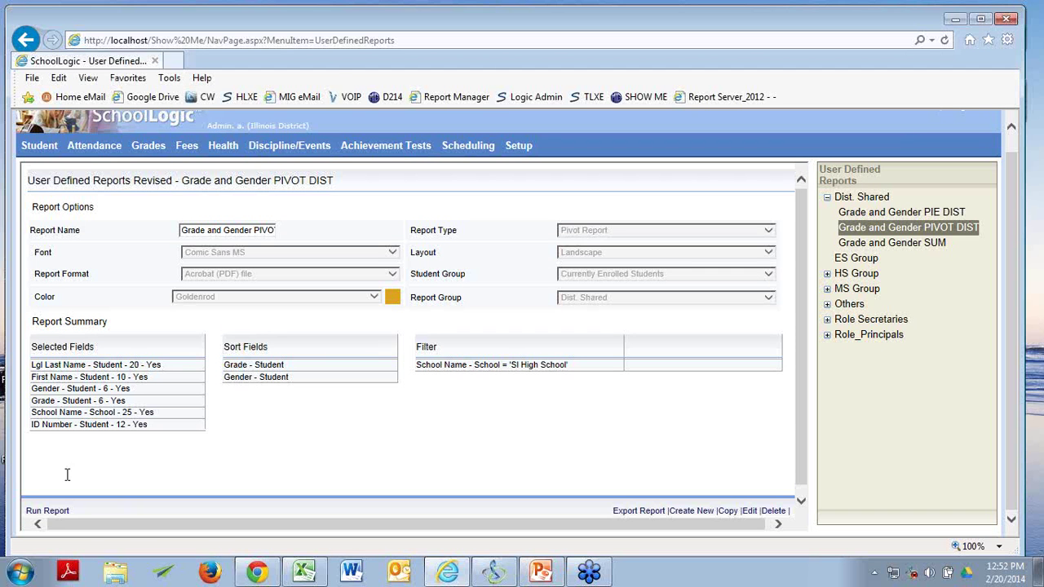
Run the PIVOT DIST report as a PDF and zoom in two steps on the count table.
click(47, 512)
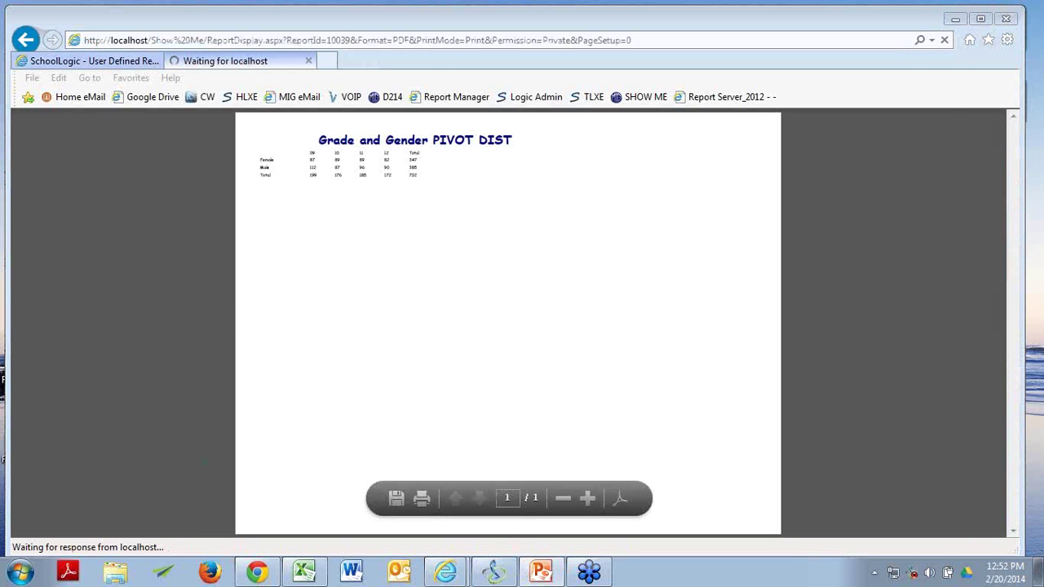
click(586, 497)
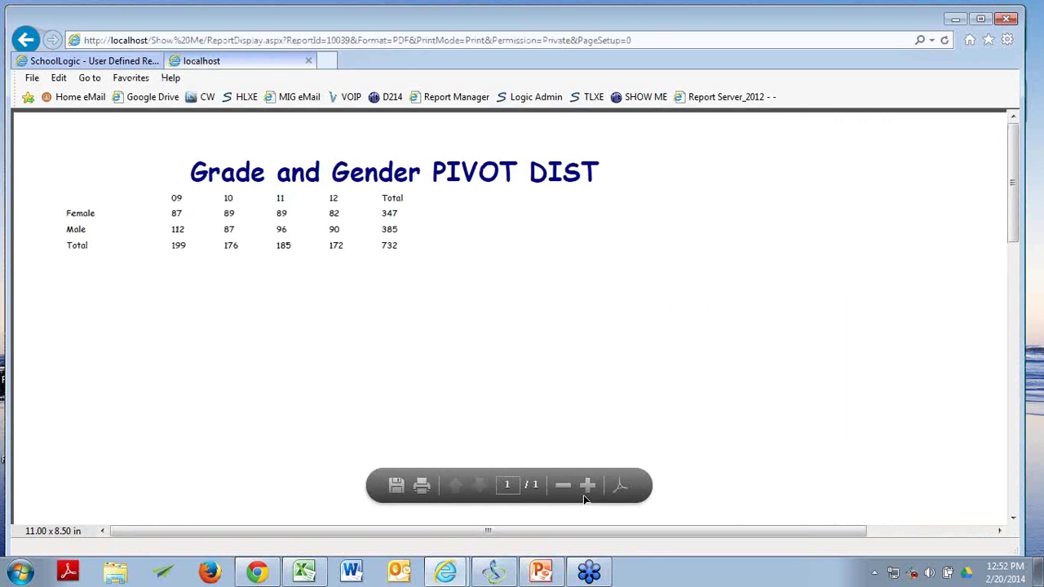
click(586, 494)
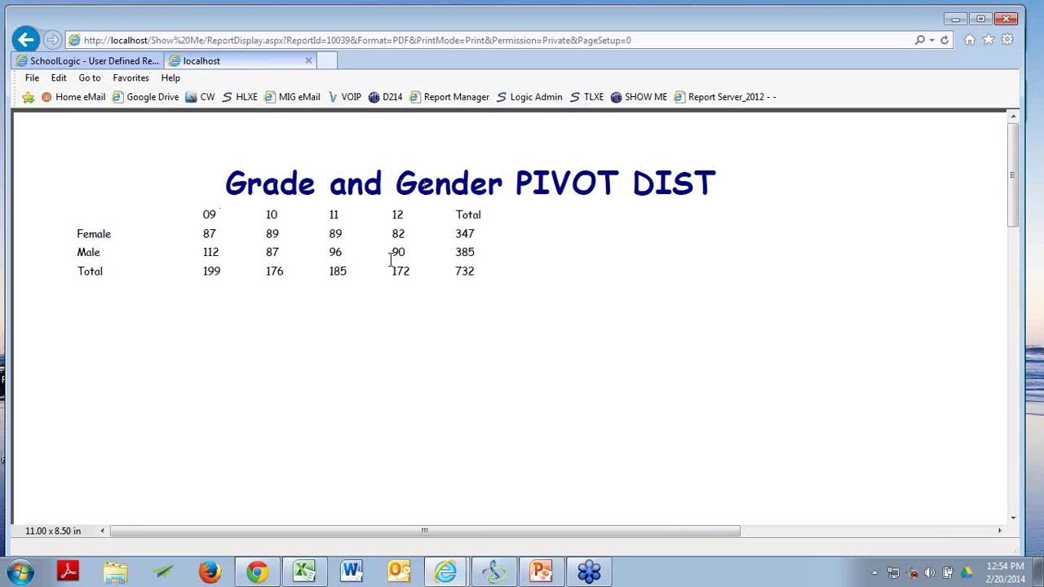
Close the PDF and start the PowerPoint slide show on the Let's Review slide.
click(308, 60)
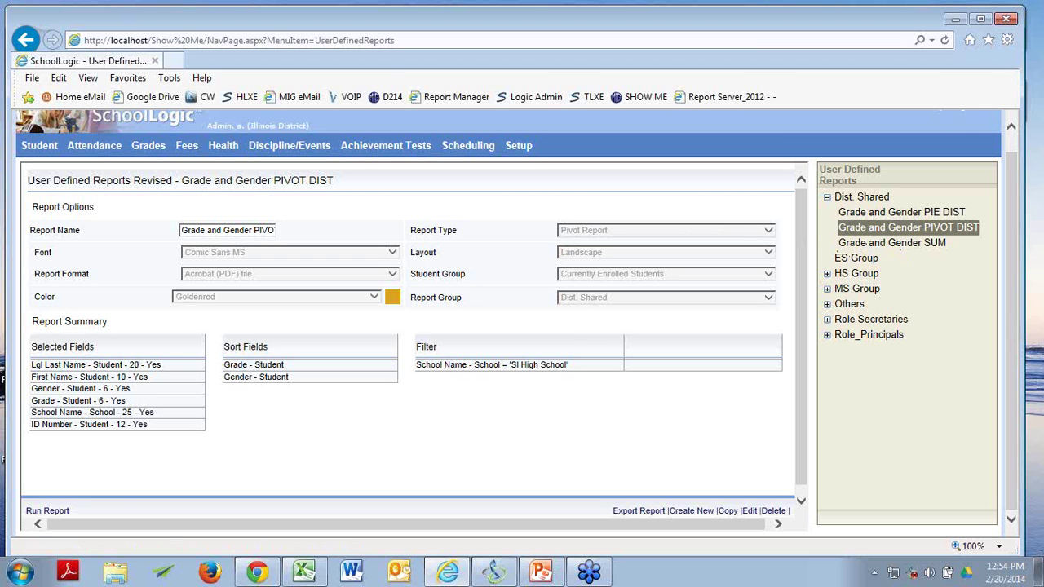
key(alt+Tab)
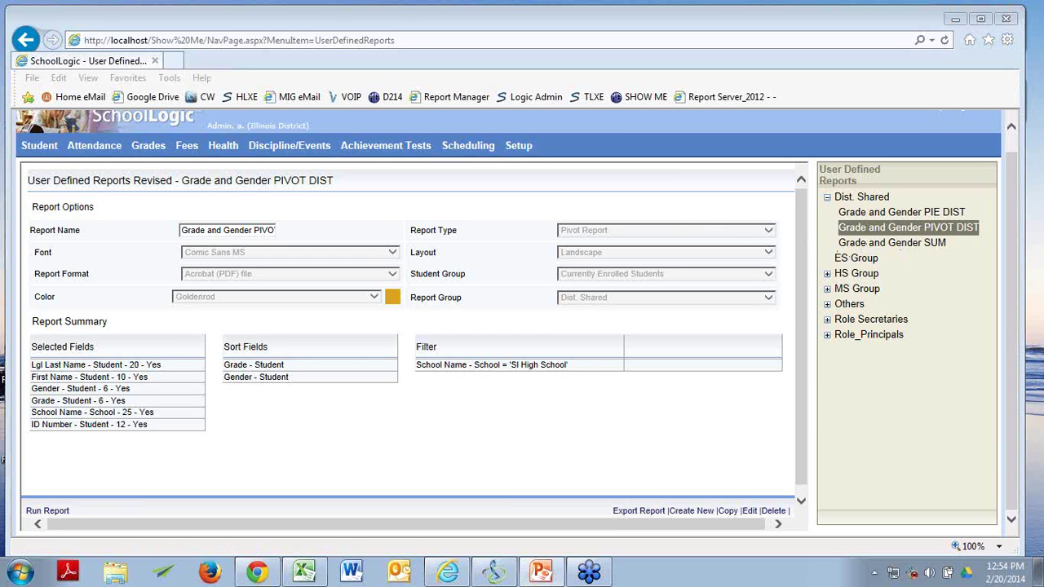
key(shift+F5)
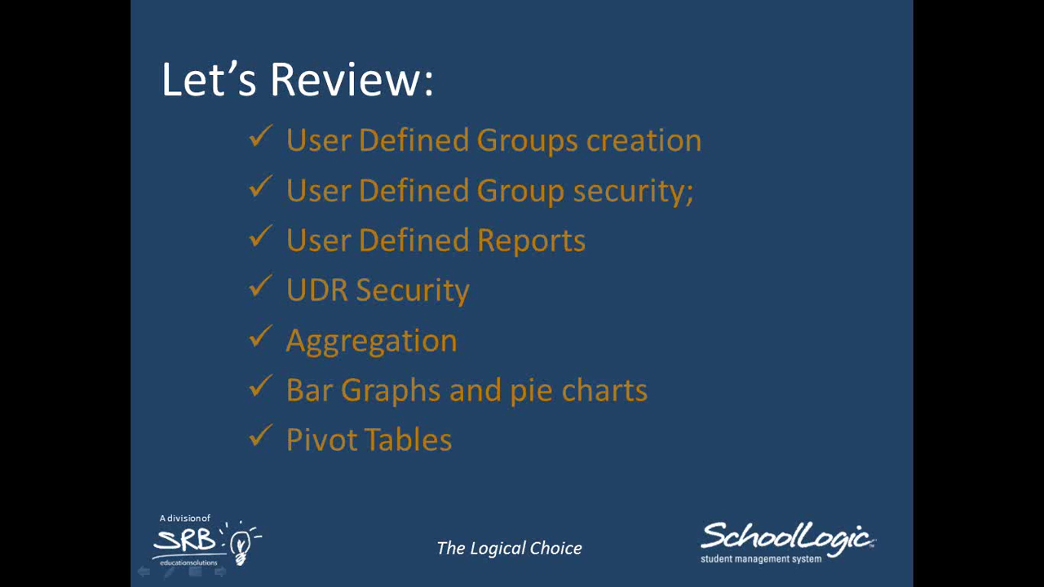